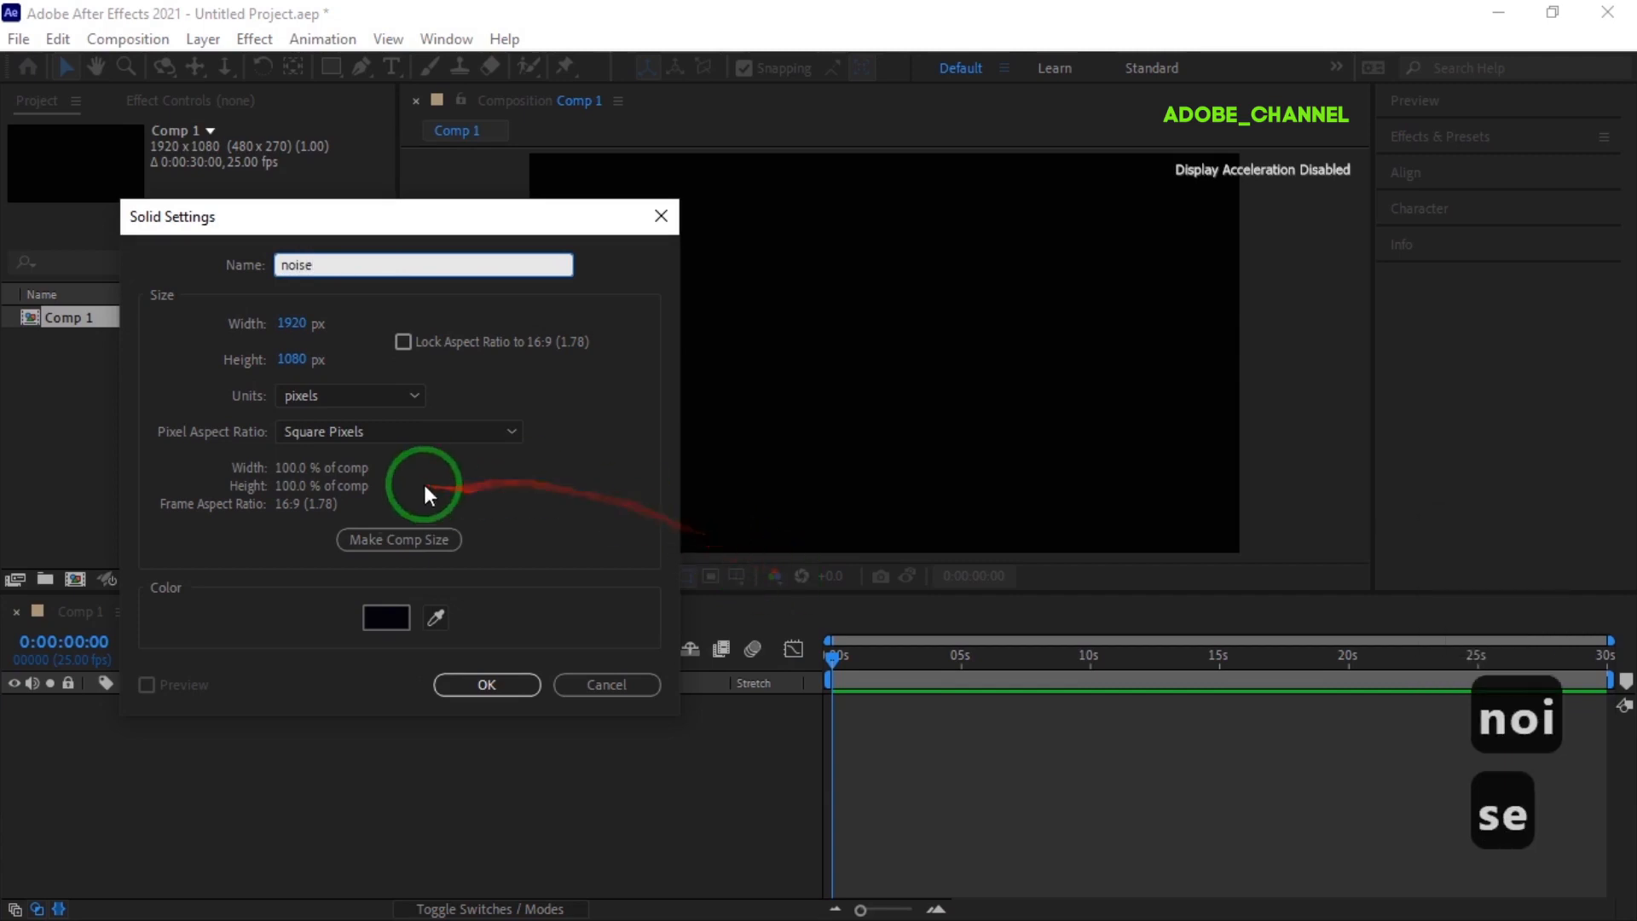
- Create the full-frame solid named noise and apply the Fractal Noise effect to it
click(494, 692)
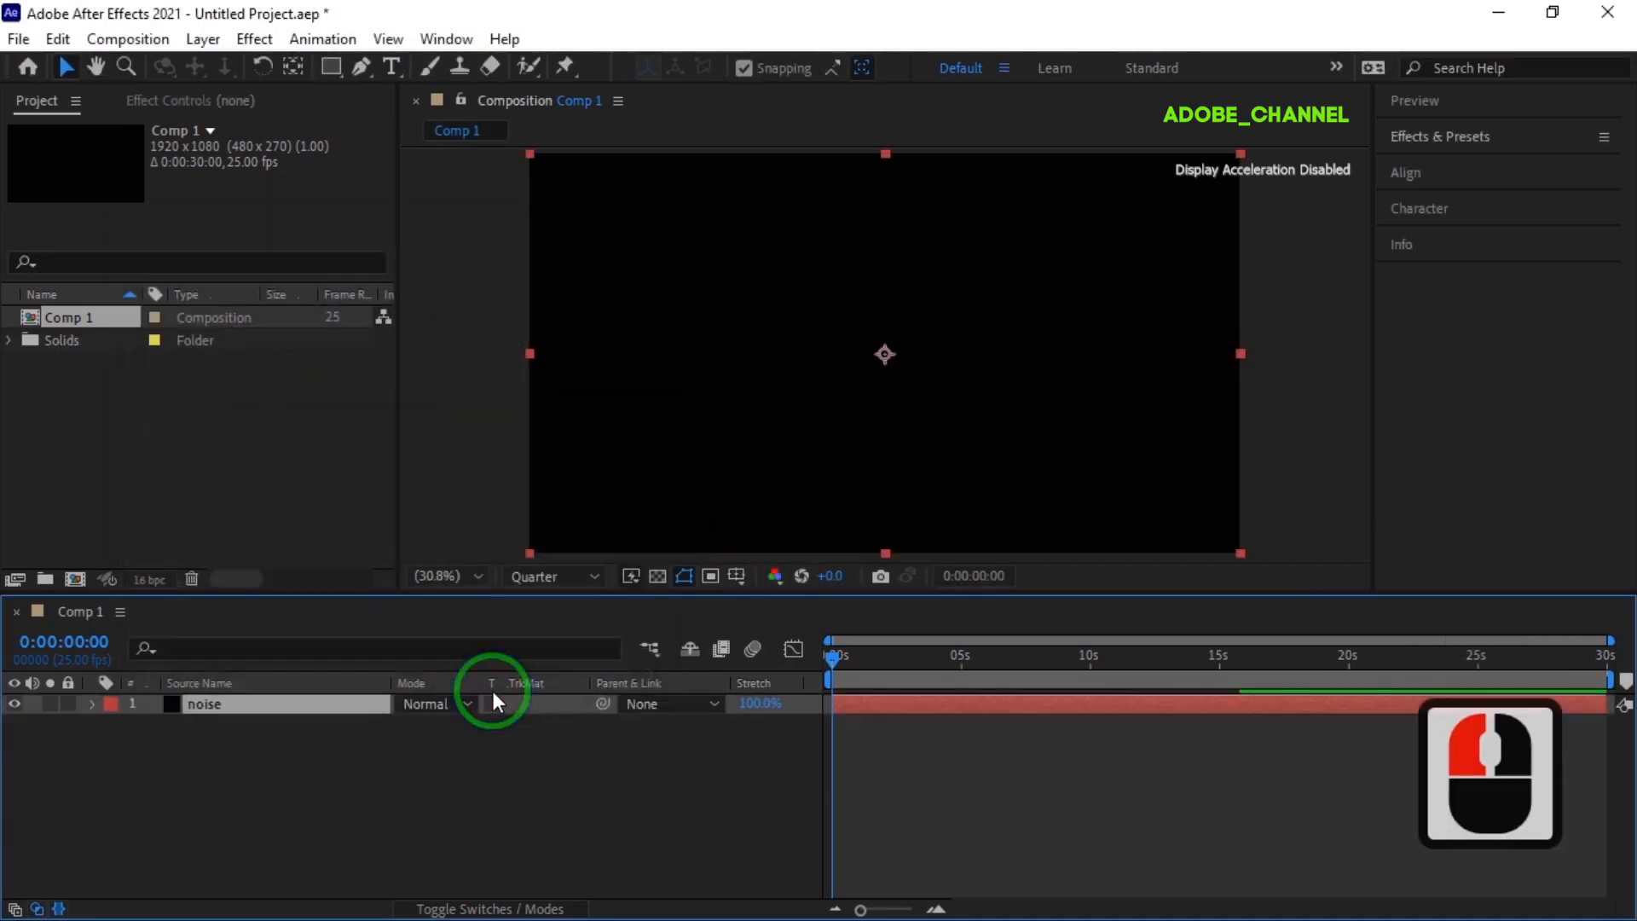
click(1453, 153)
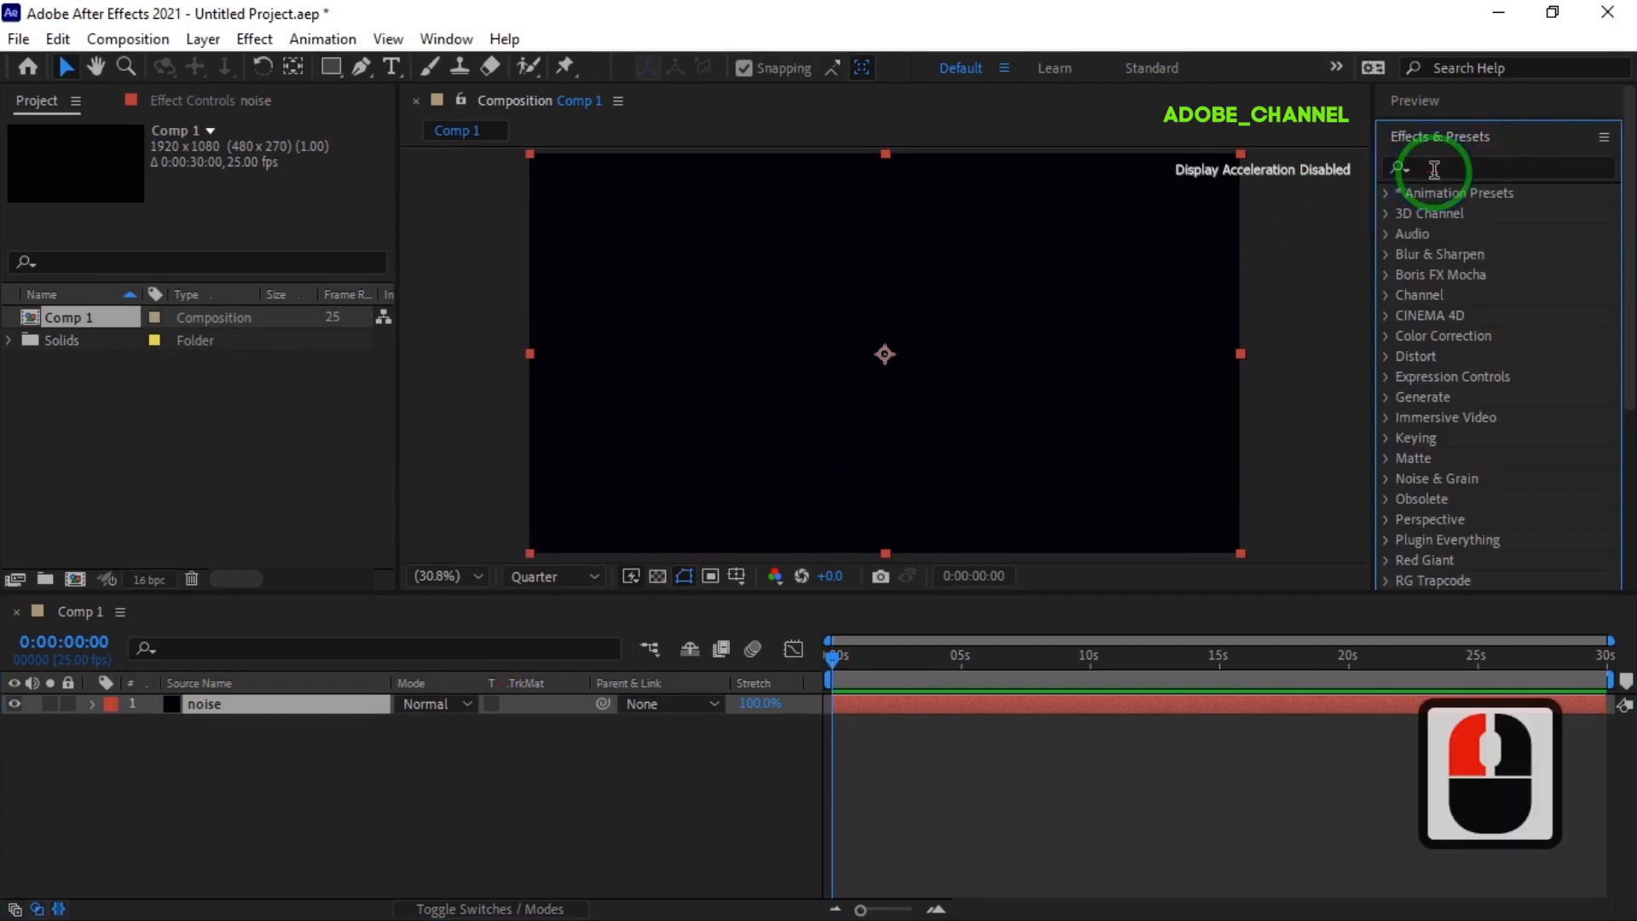
click(1434, 168)
text(nois)
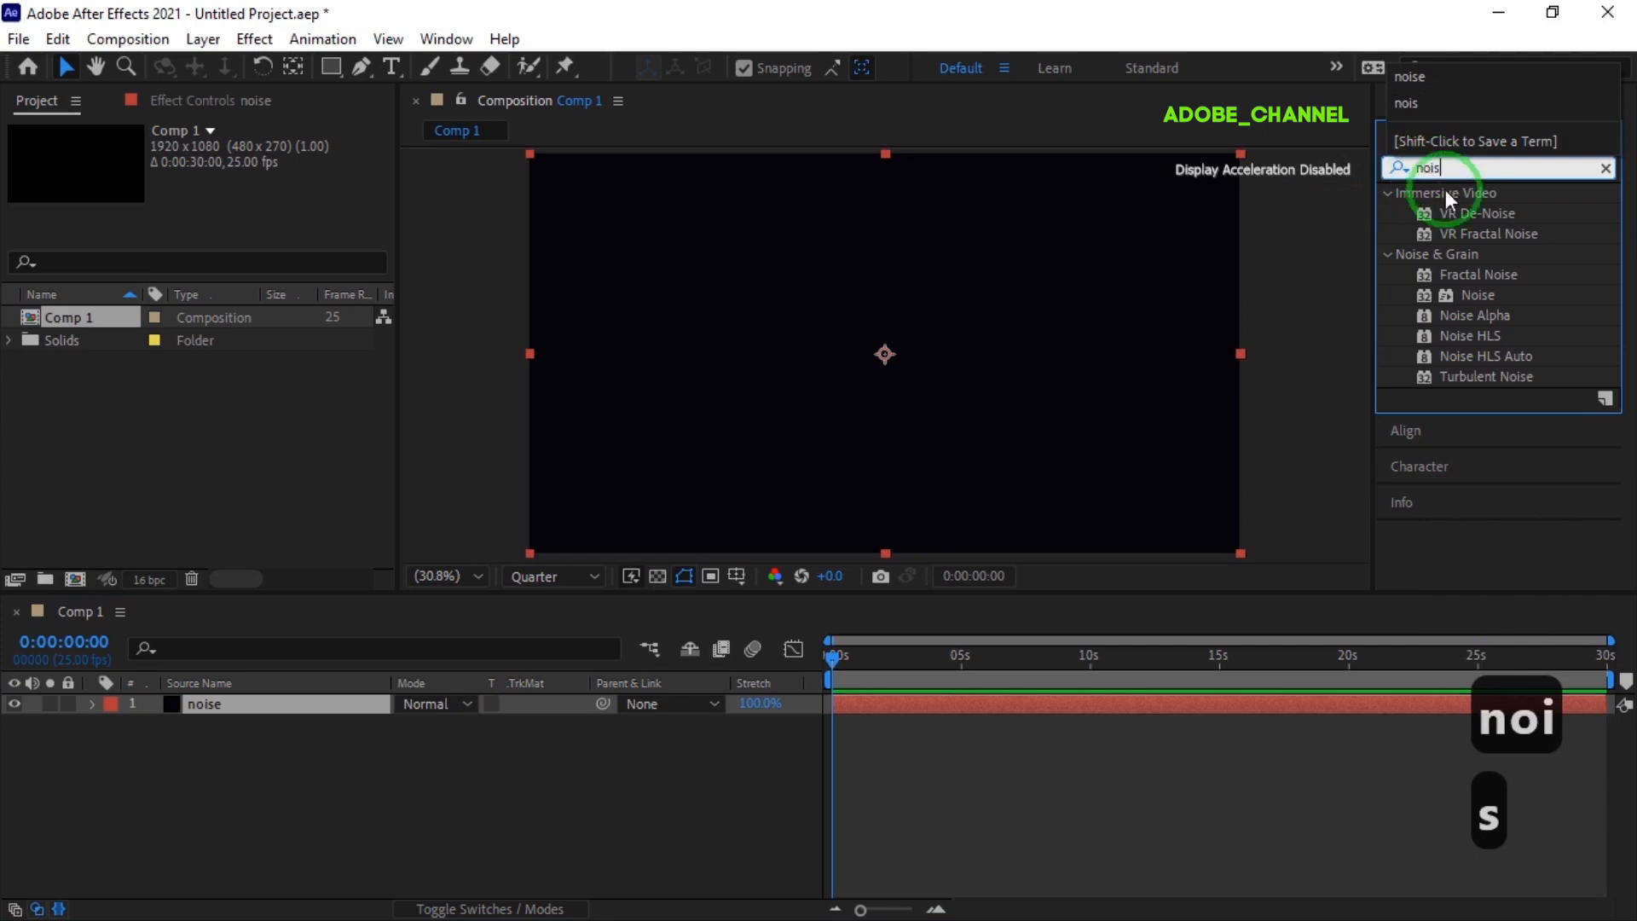
double_click(1486, 271)
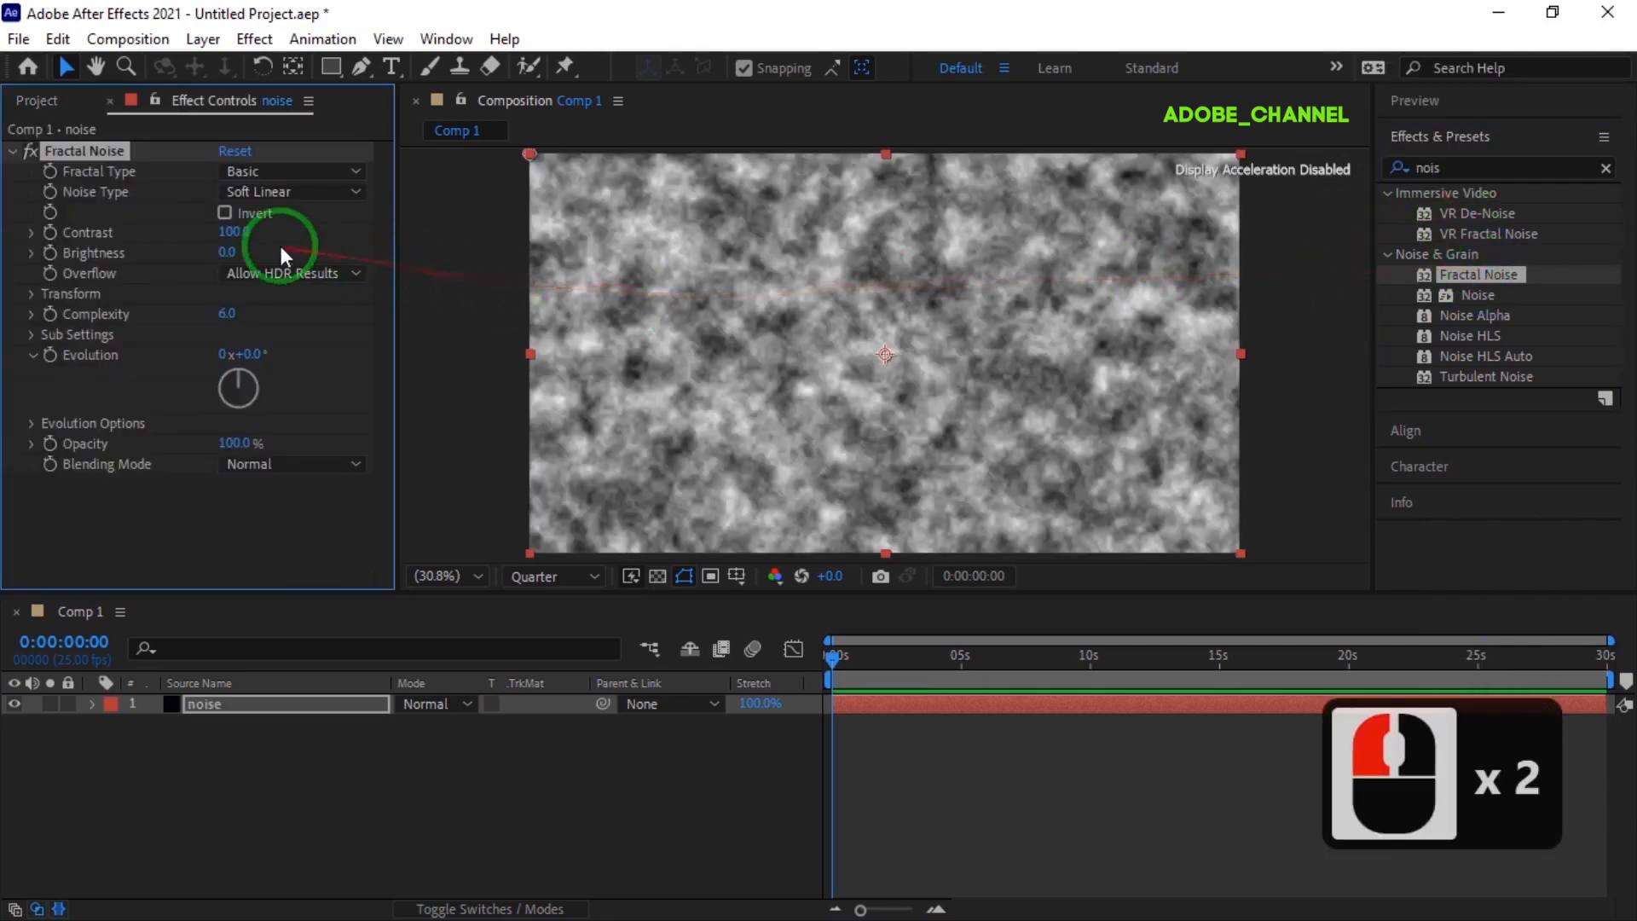
- Set the Fractal Noise contrast to 335 and brightness to -22
click(231, 232)
text(335)
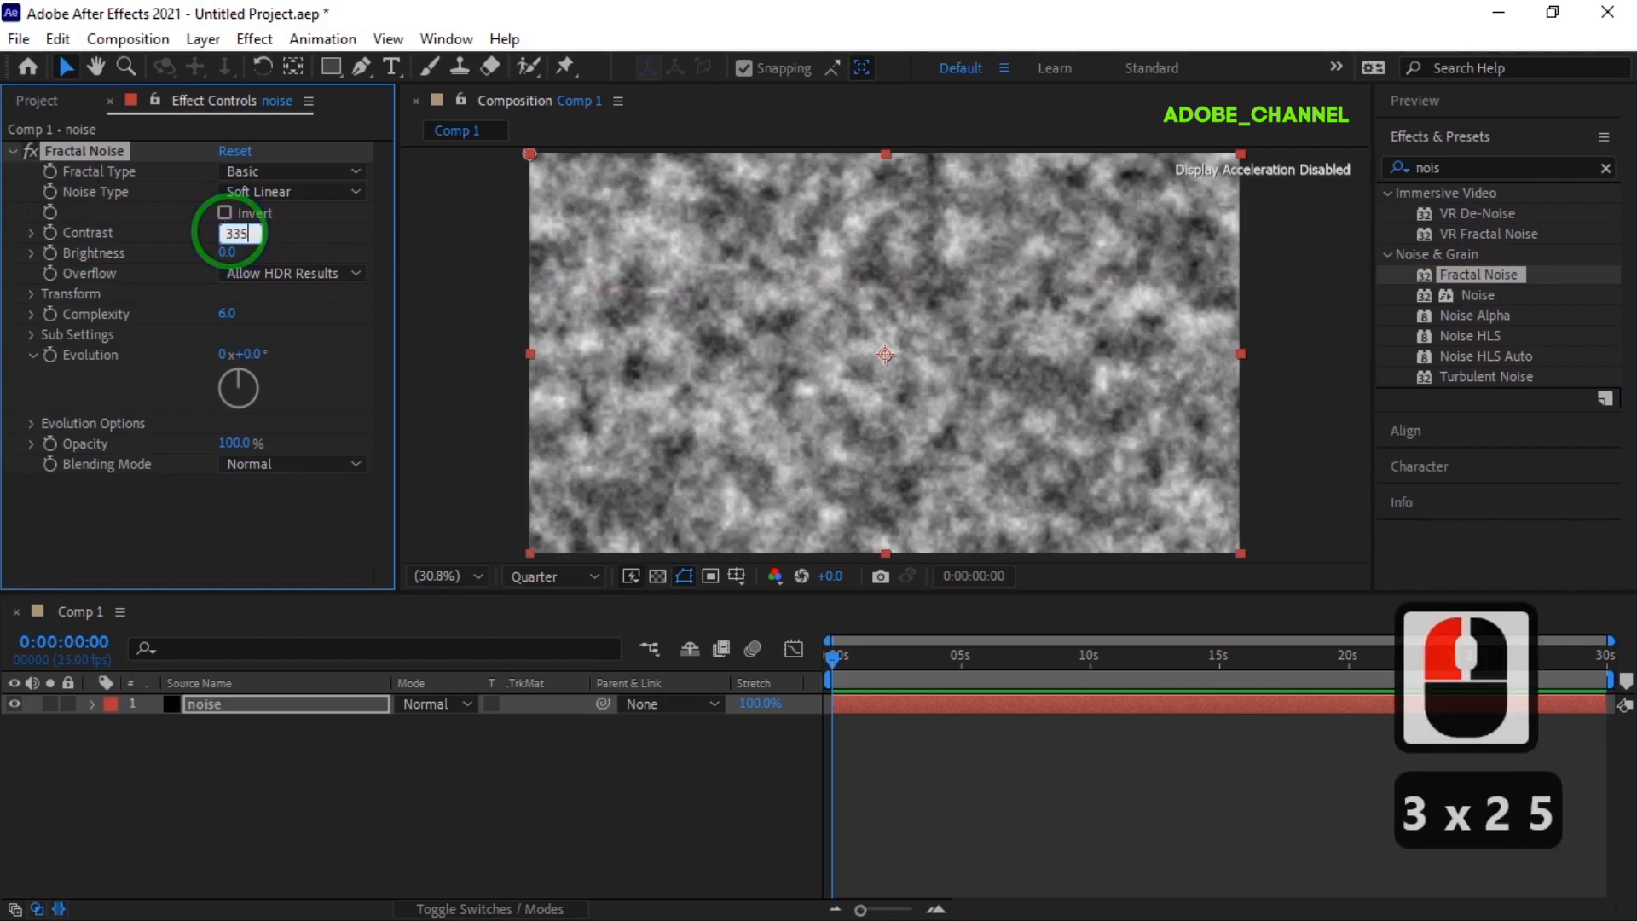
key(Return)
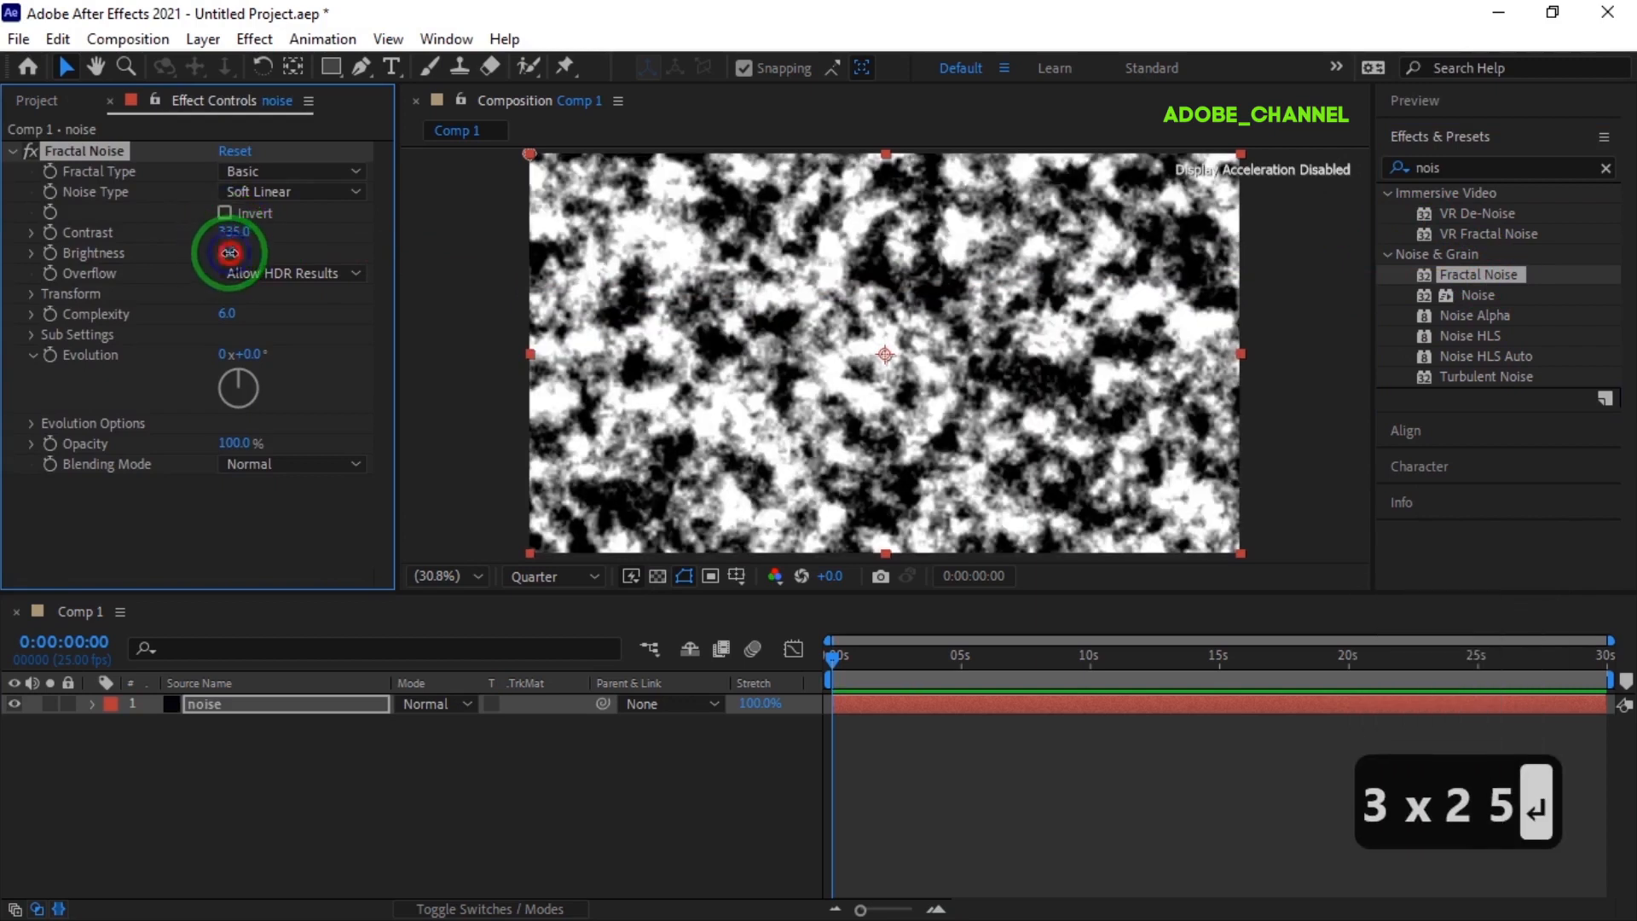
click(231, 252)
text(-22)
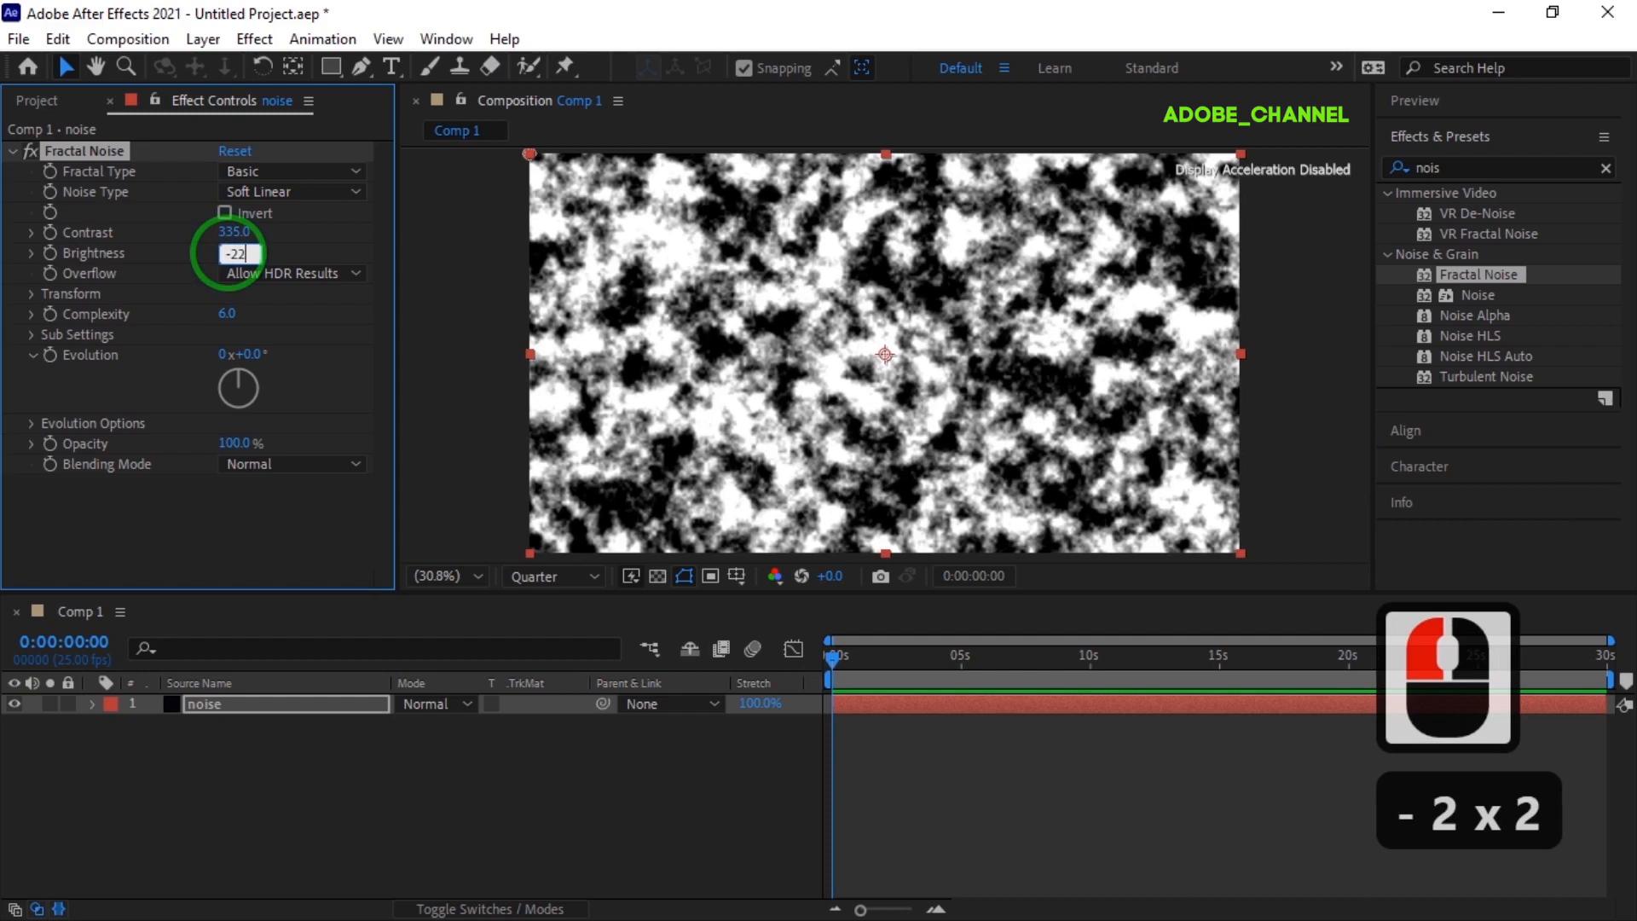
- Keyframe the Fractal Noise rotation from 0 at the start to 2 full revolutions at 0:00:29:24, and return to the first frame
click(32, 293)
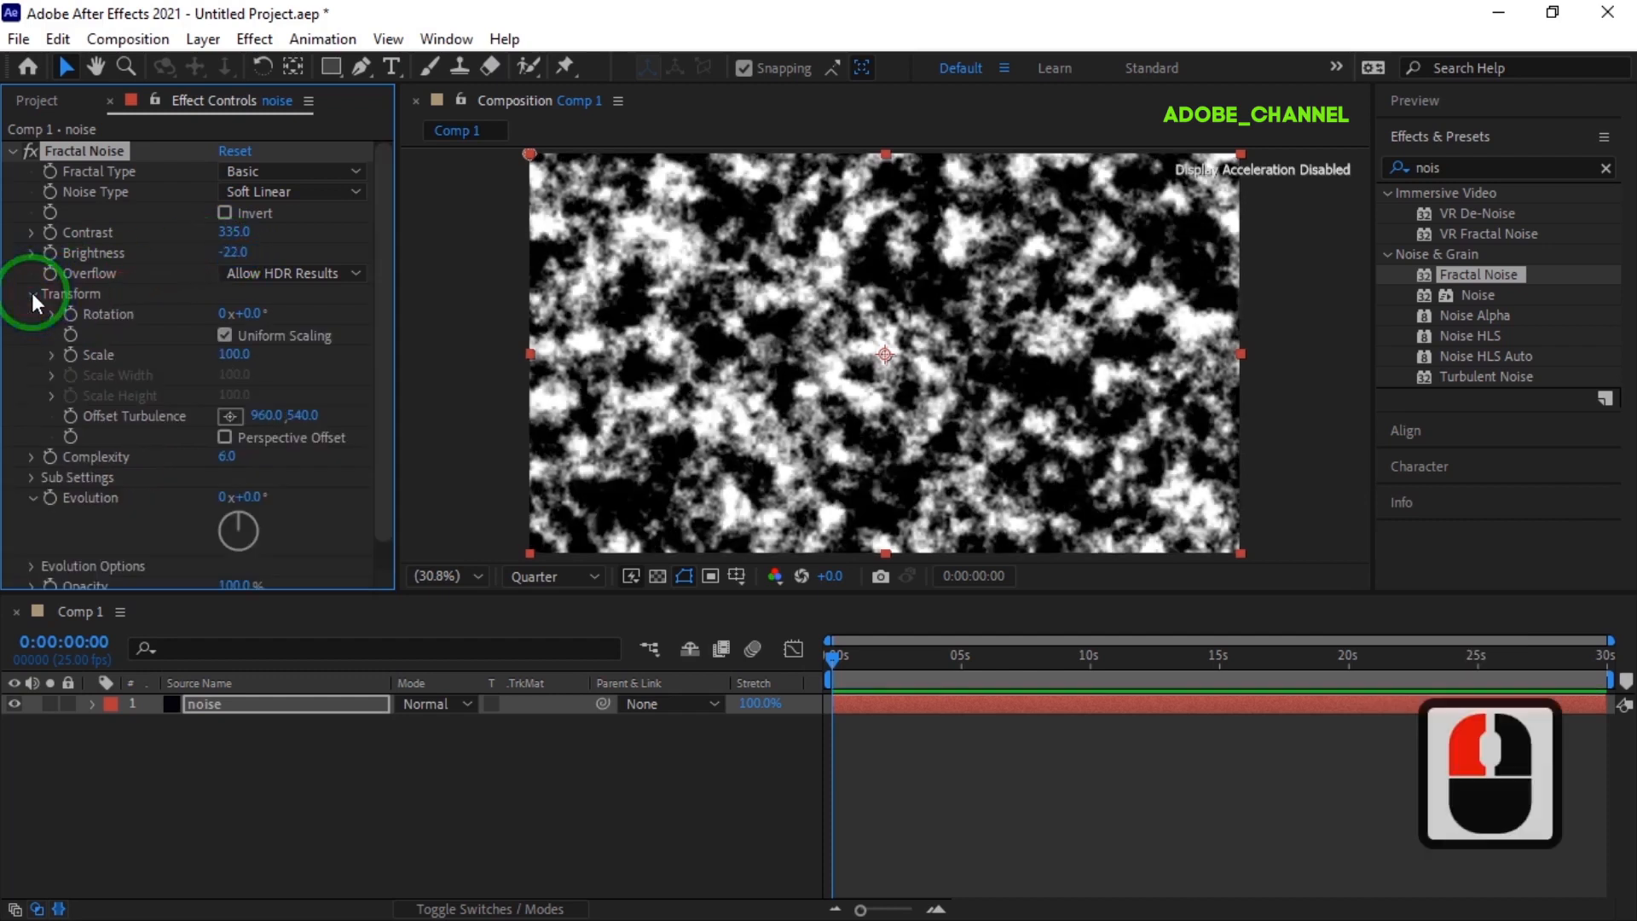
click(66, 313)
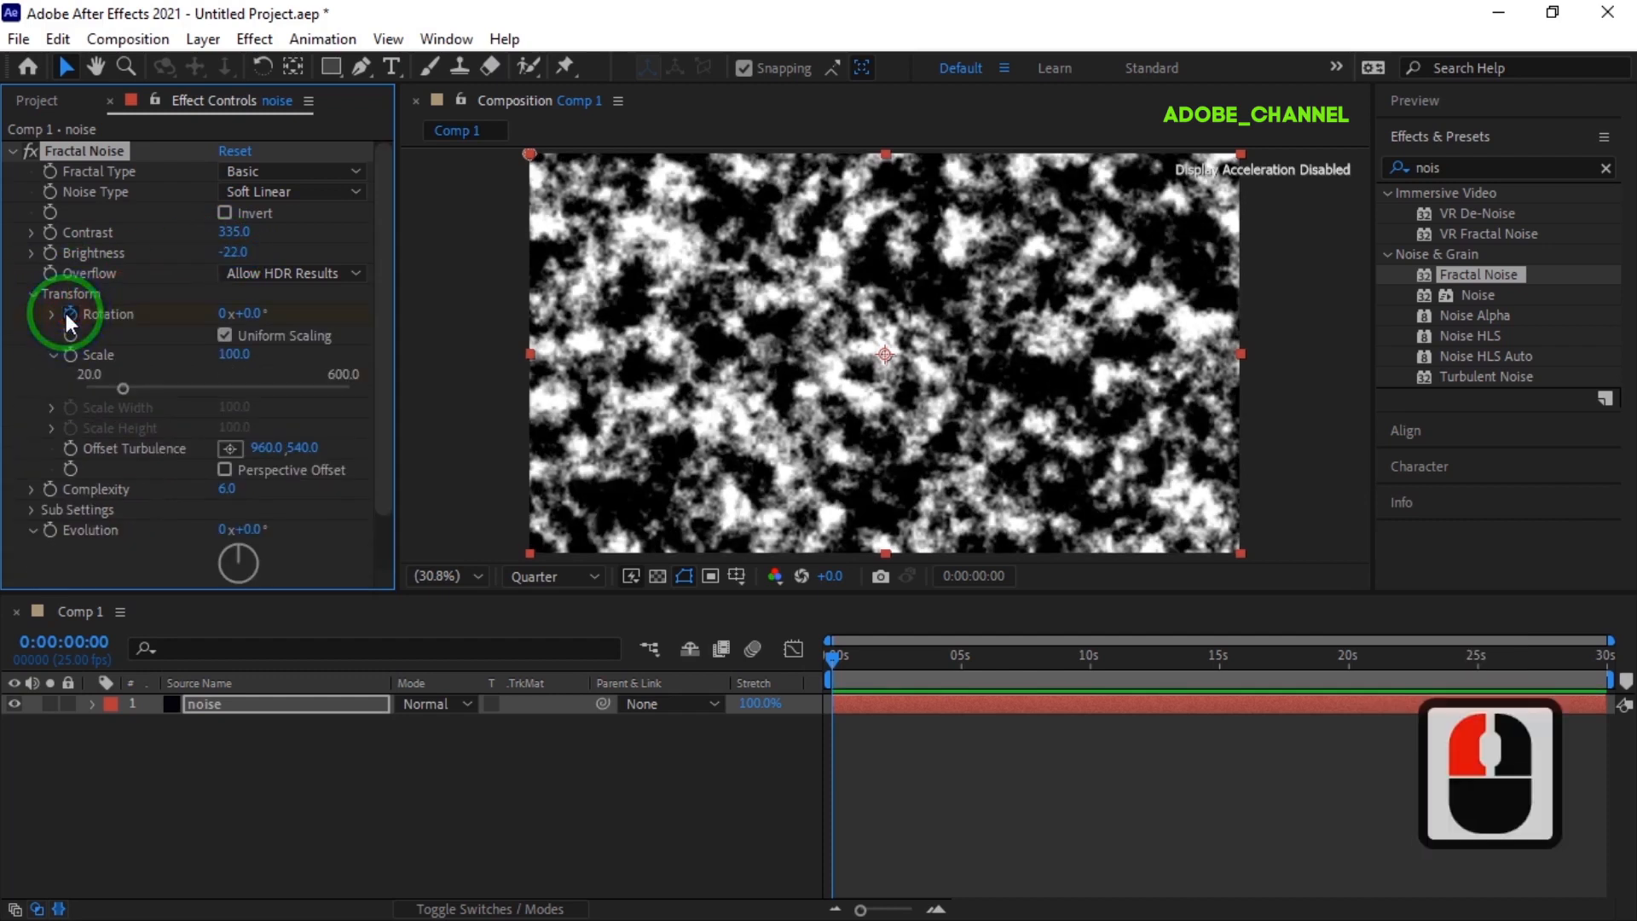
drag(831, 657, 1230, 661)
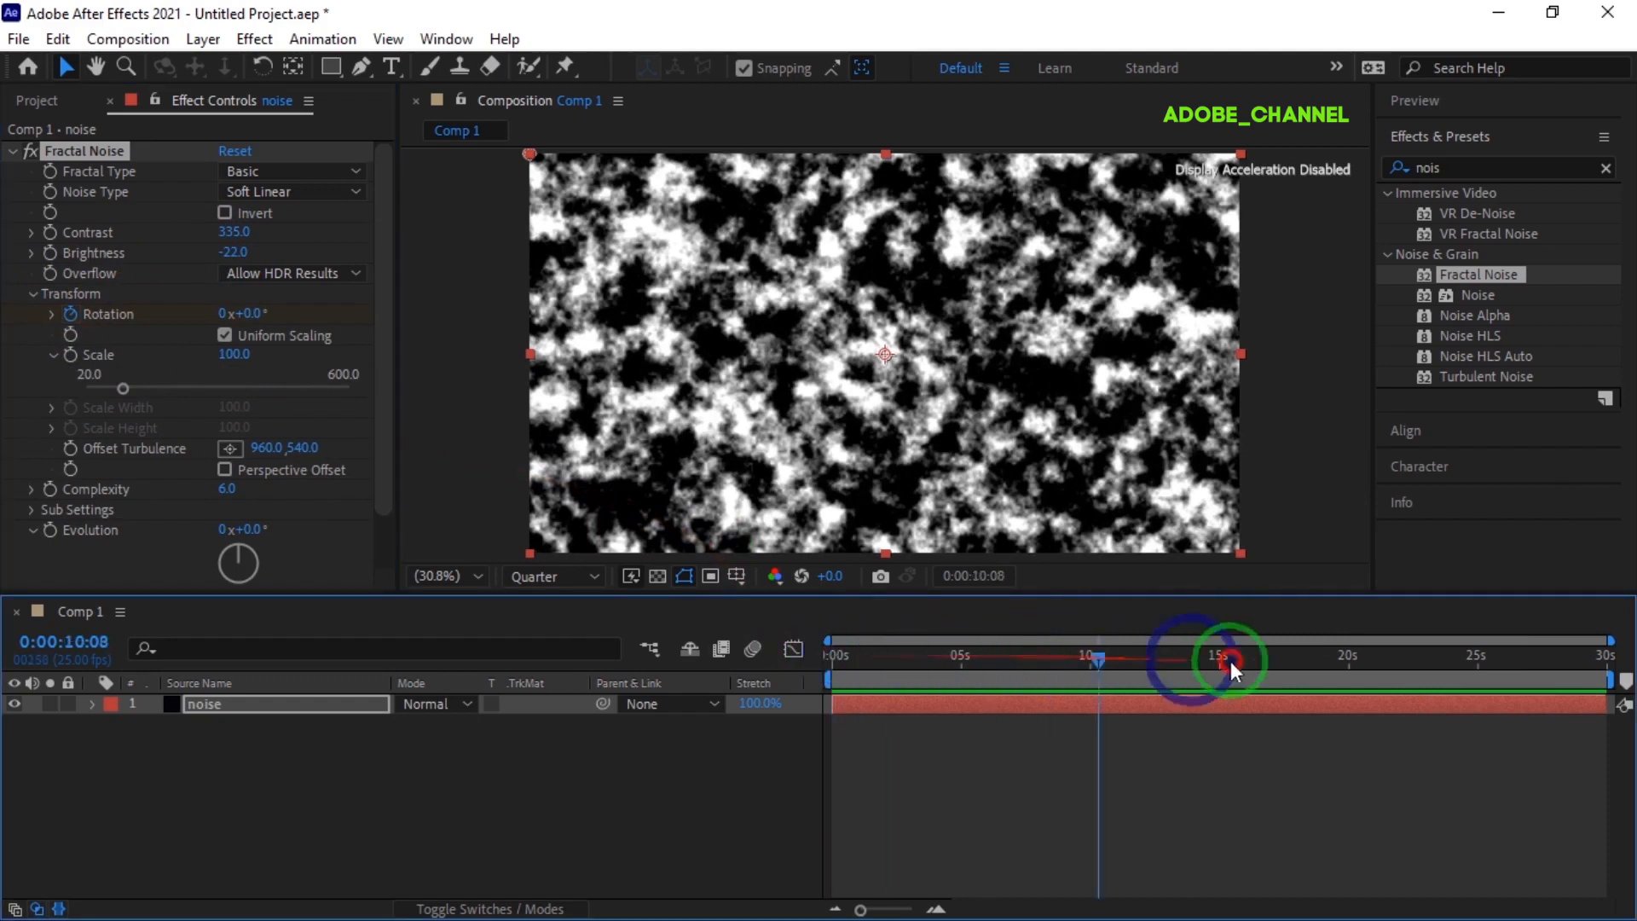
click(222, 313)
text(2)
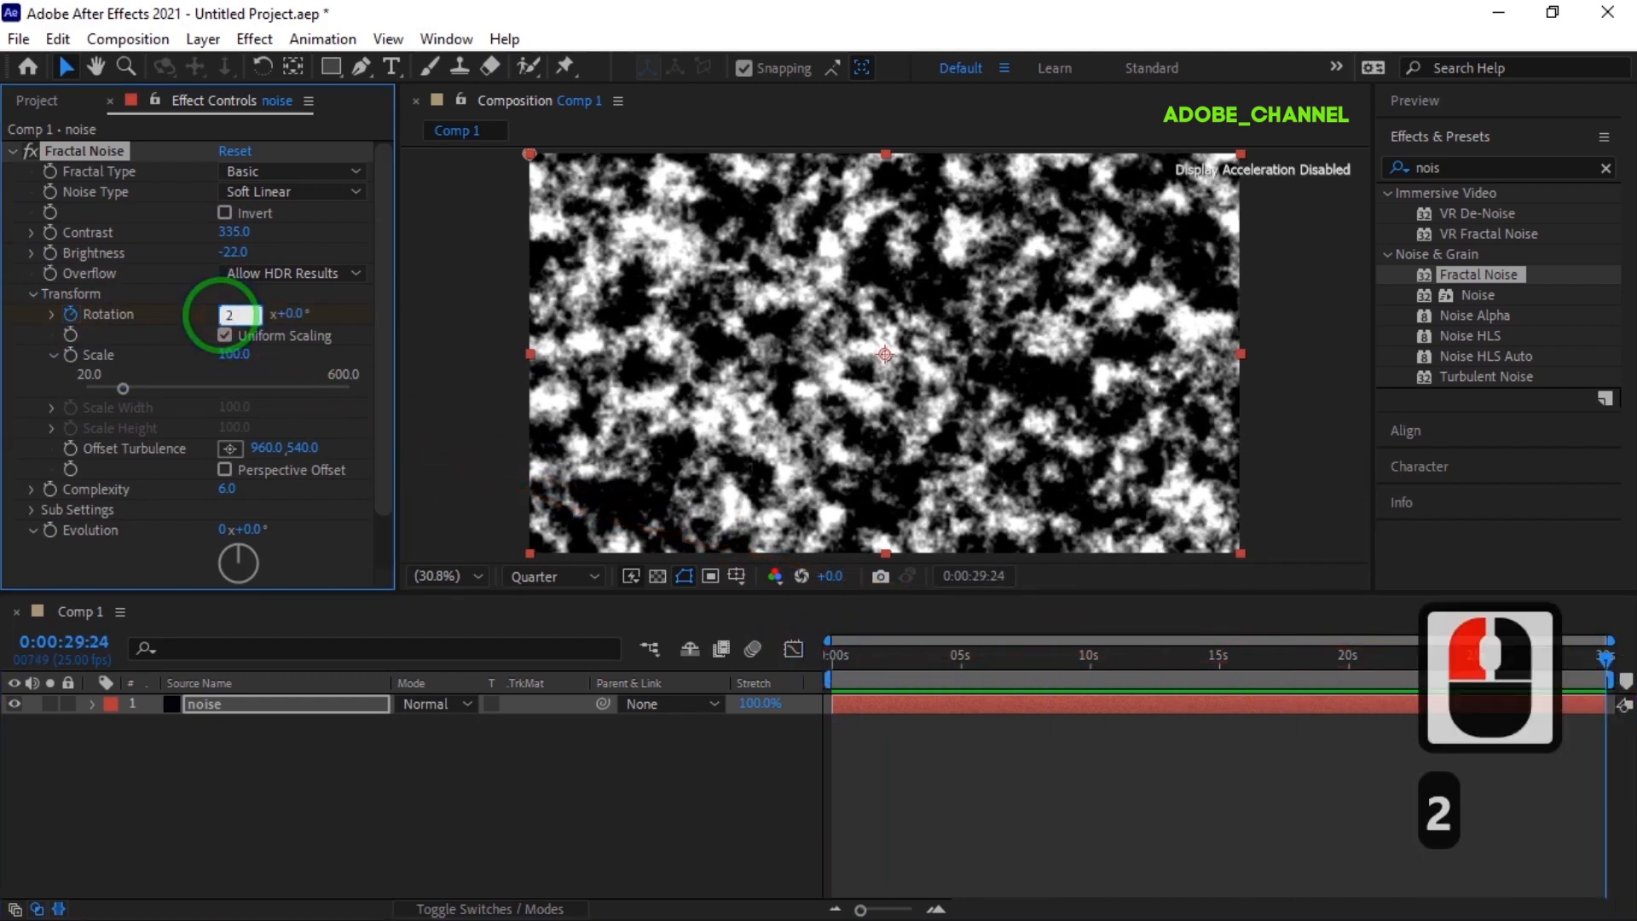
key(Return)
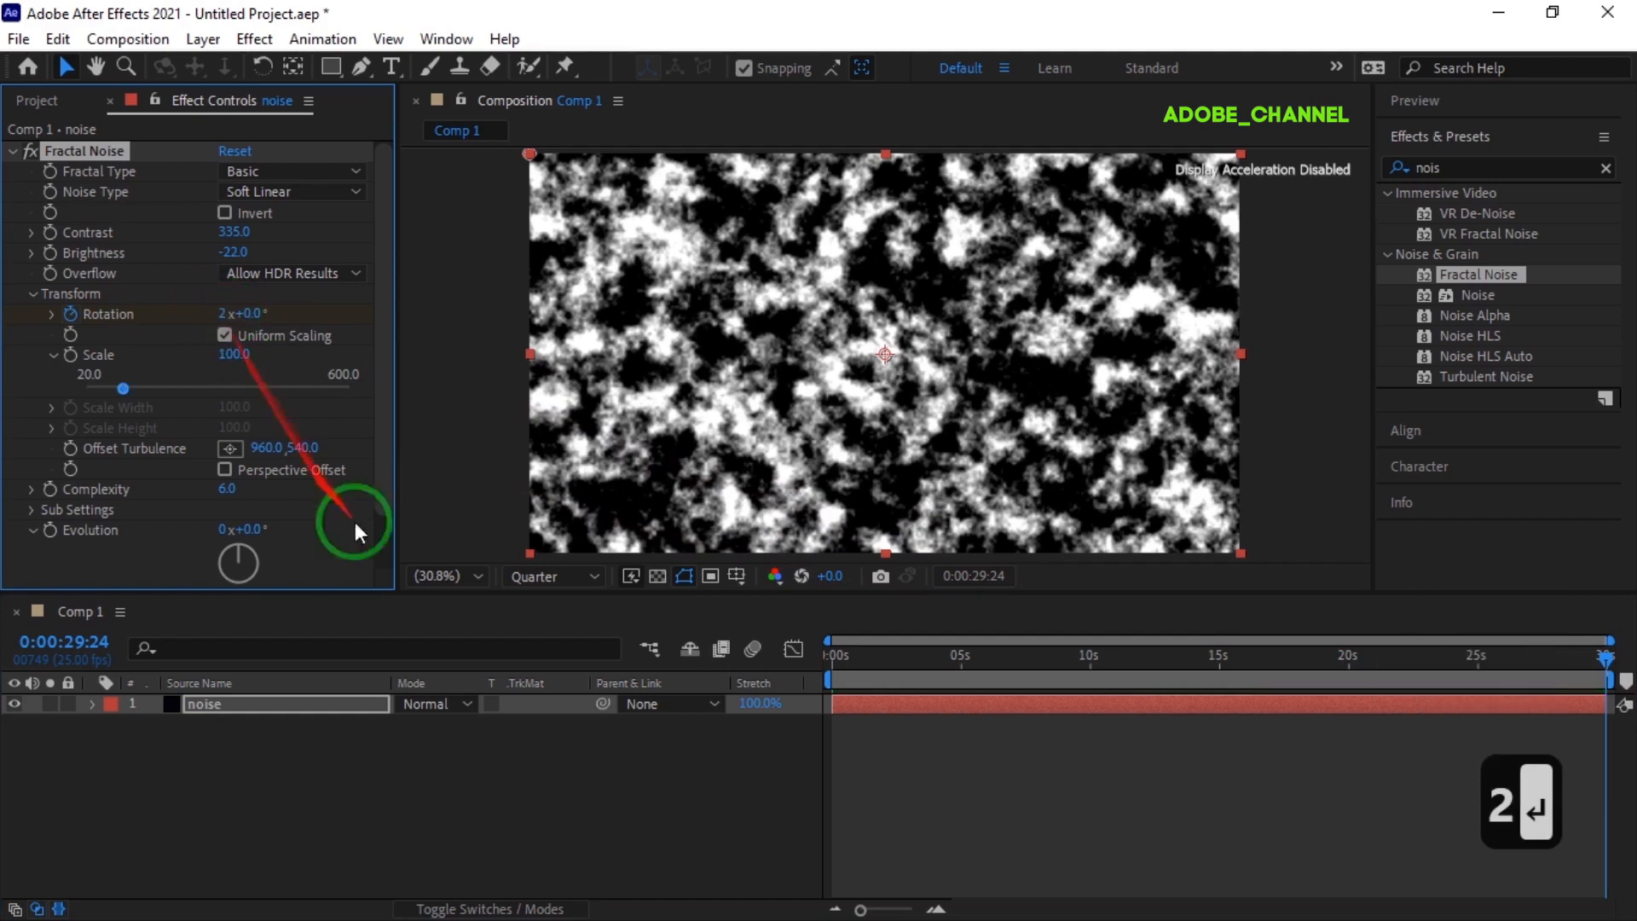
drag(833, 655, 783, 667)
double_click(780, 665)
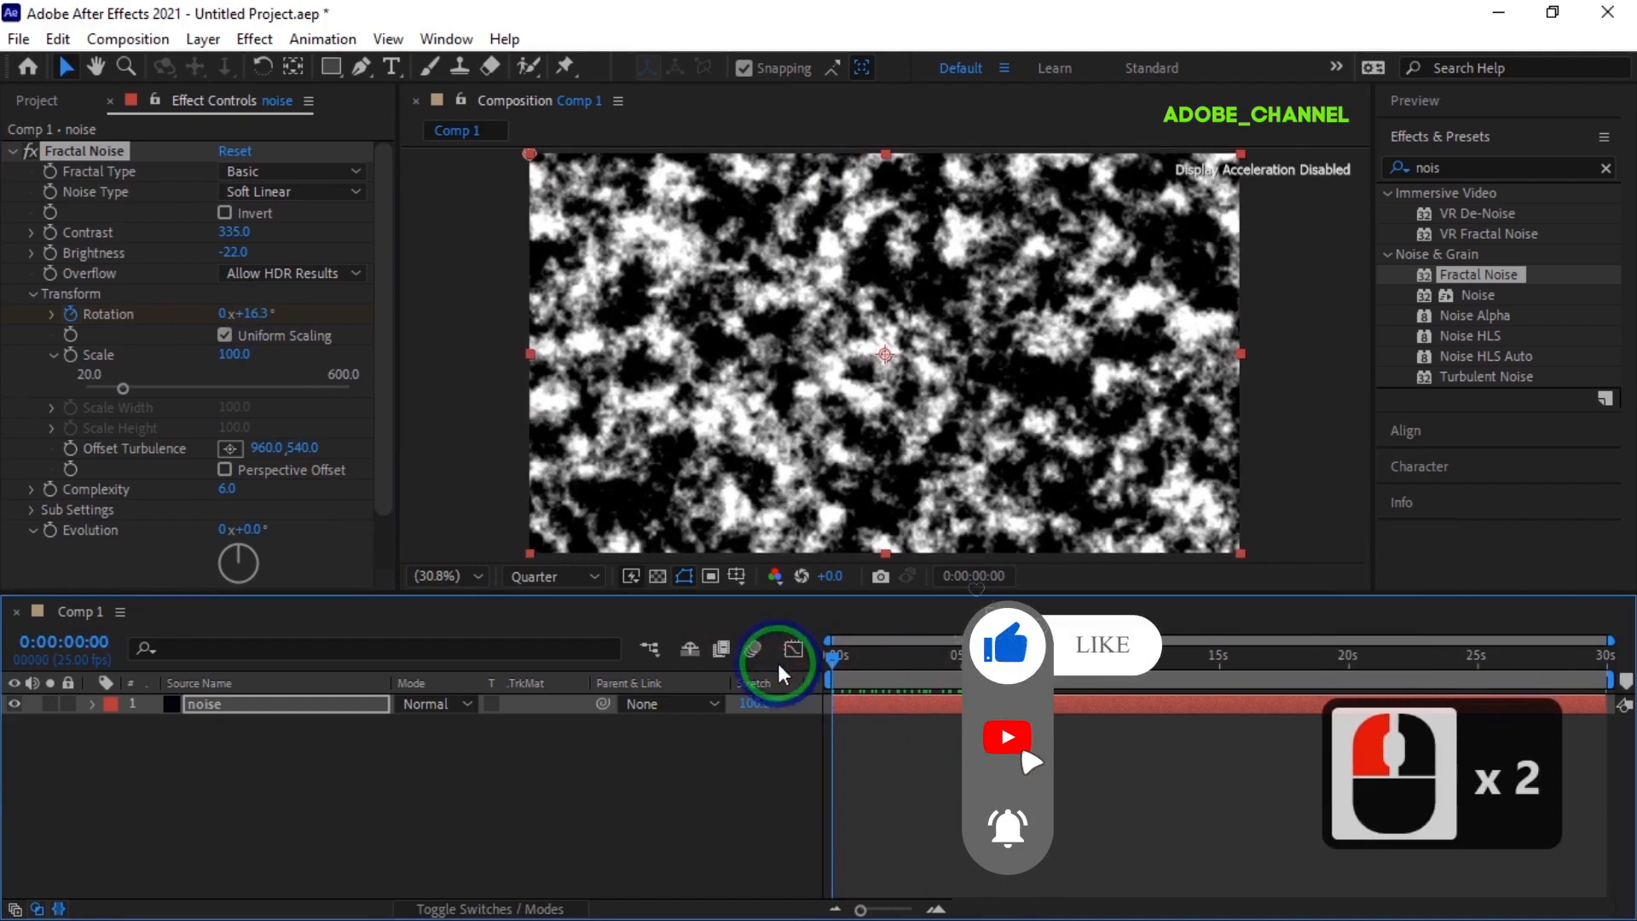
- Turn off Uniform Scaling for the Fractal Noise and set both Scale Width and Scale Height to 250
click(225, 335)
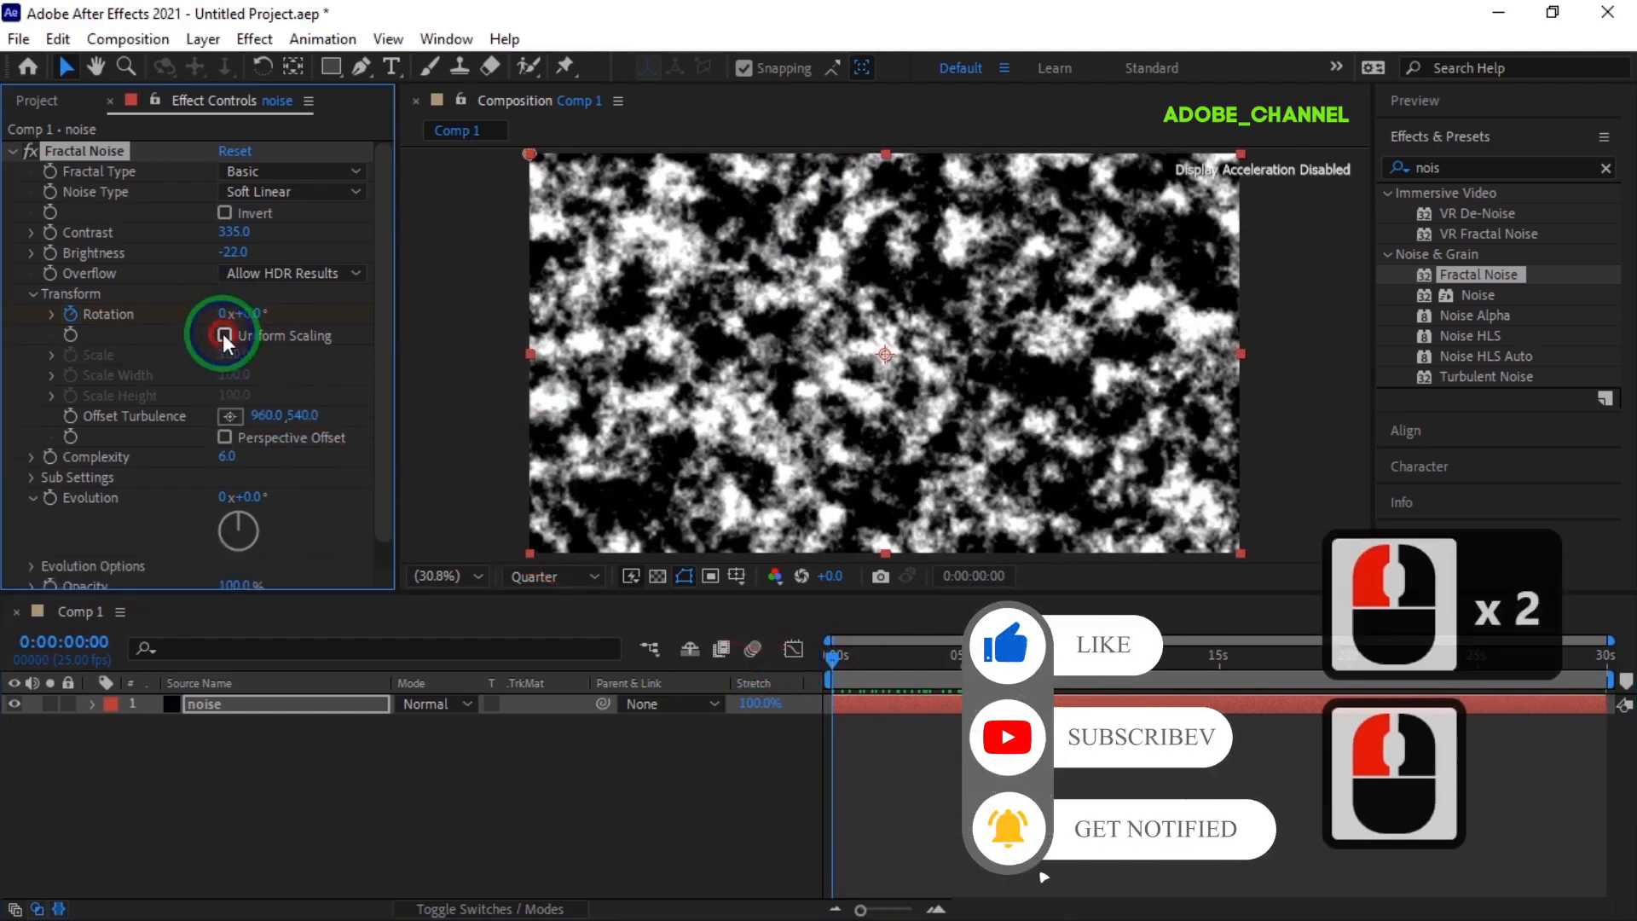
click(235, 375)
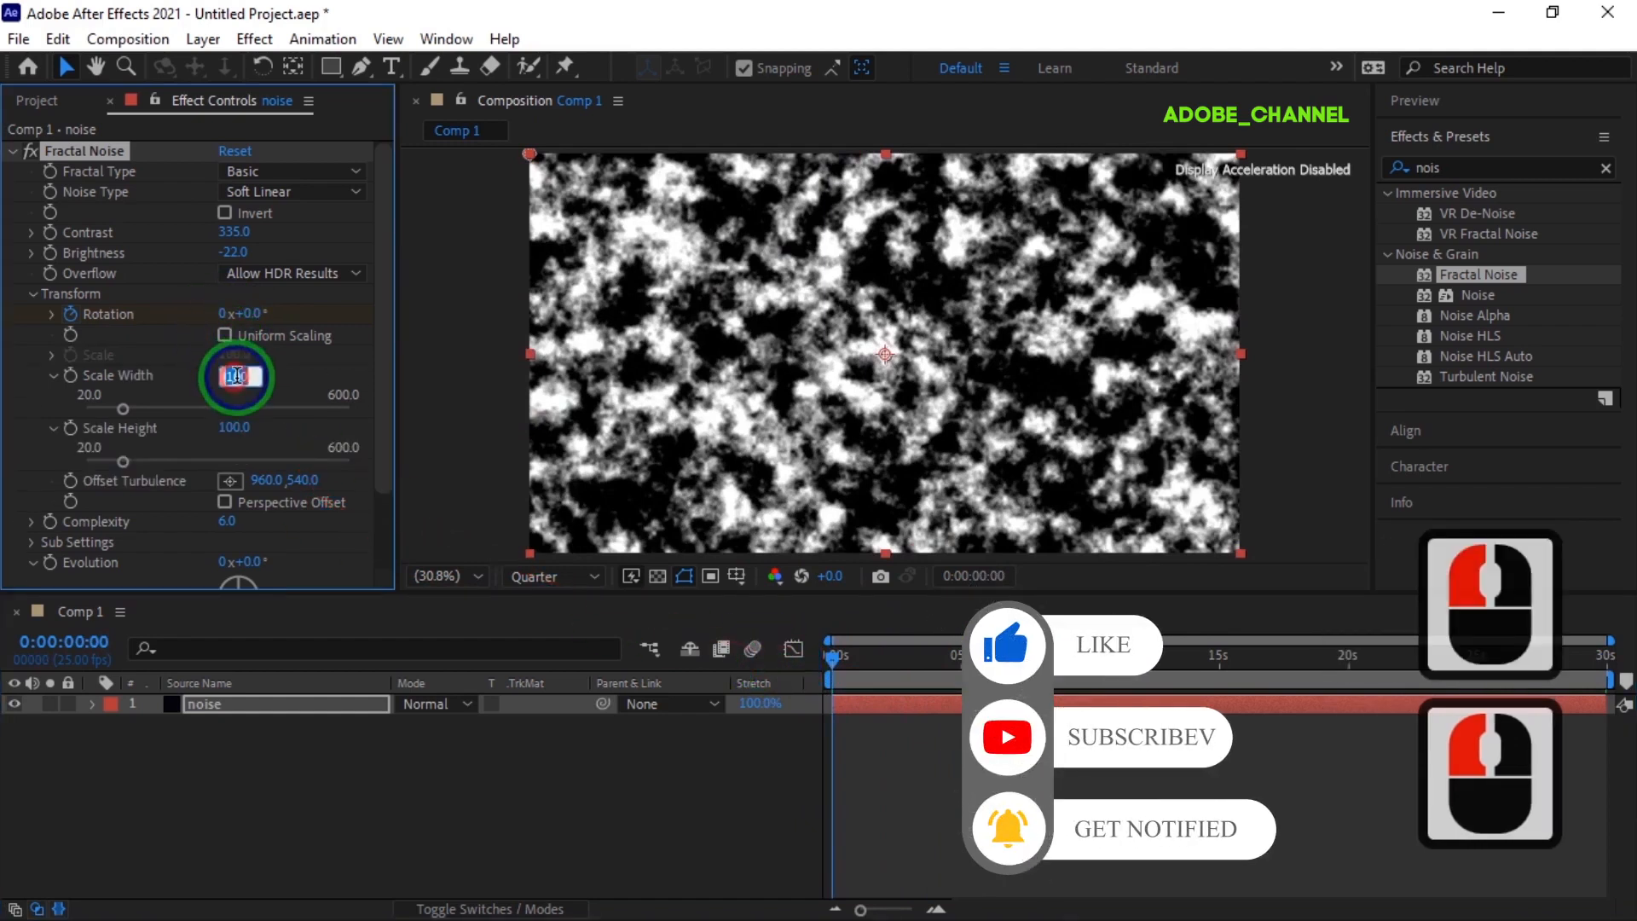
text(250)
key(Return)
click(235, 426)
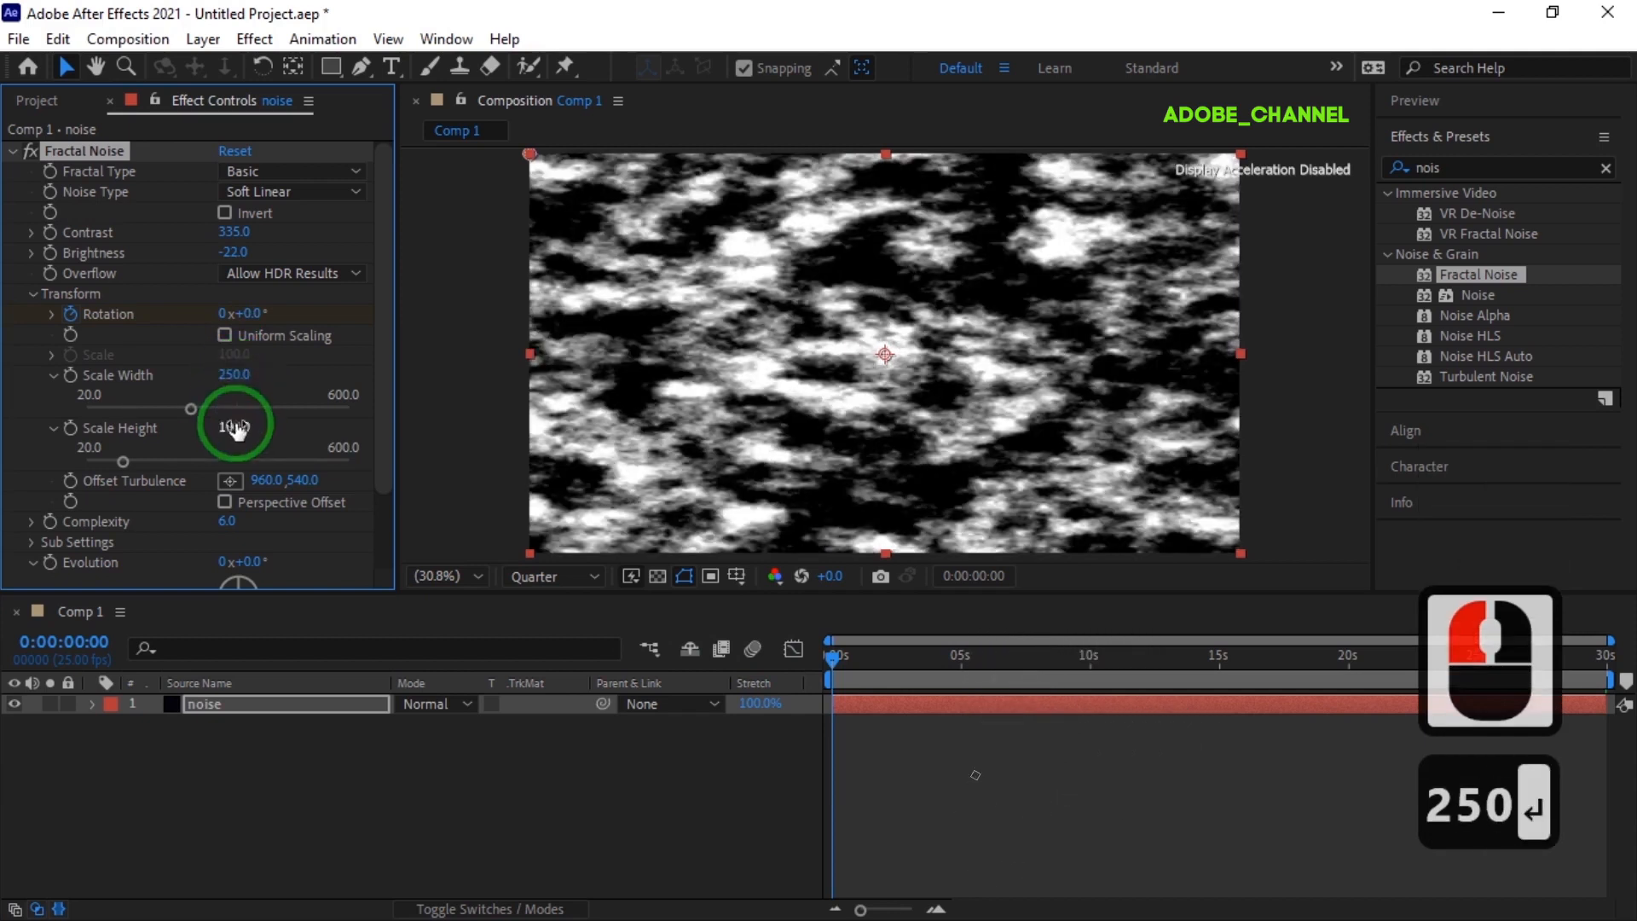
text(250)
key(Return)
- Set the Fractal Noise complexity to 20
click(227, 520)
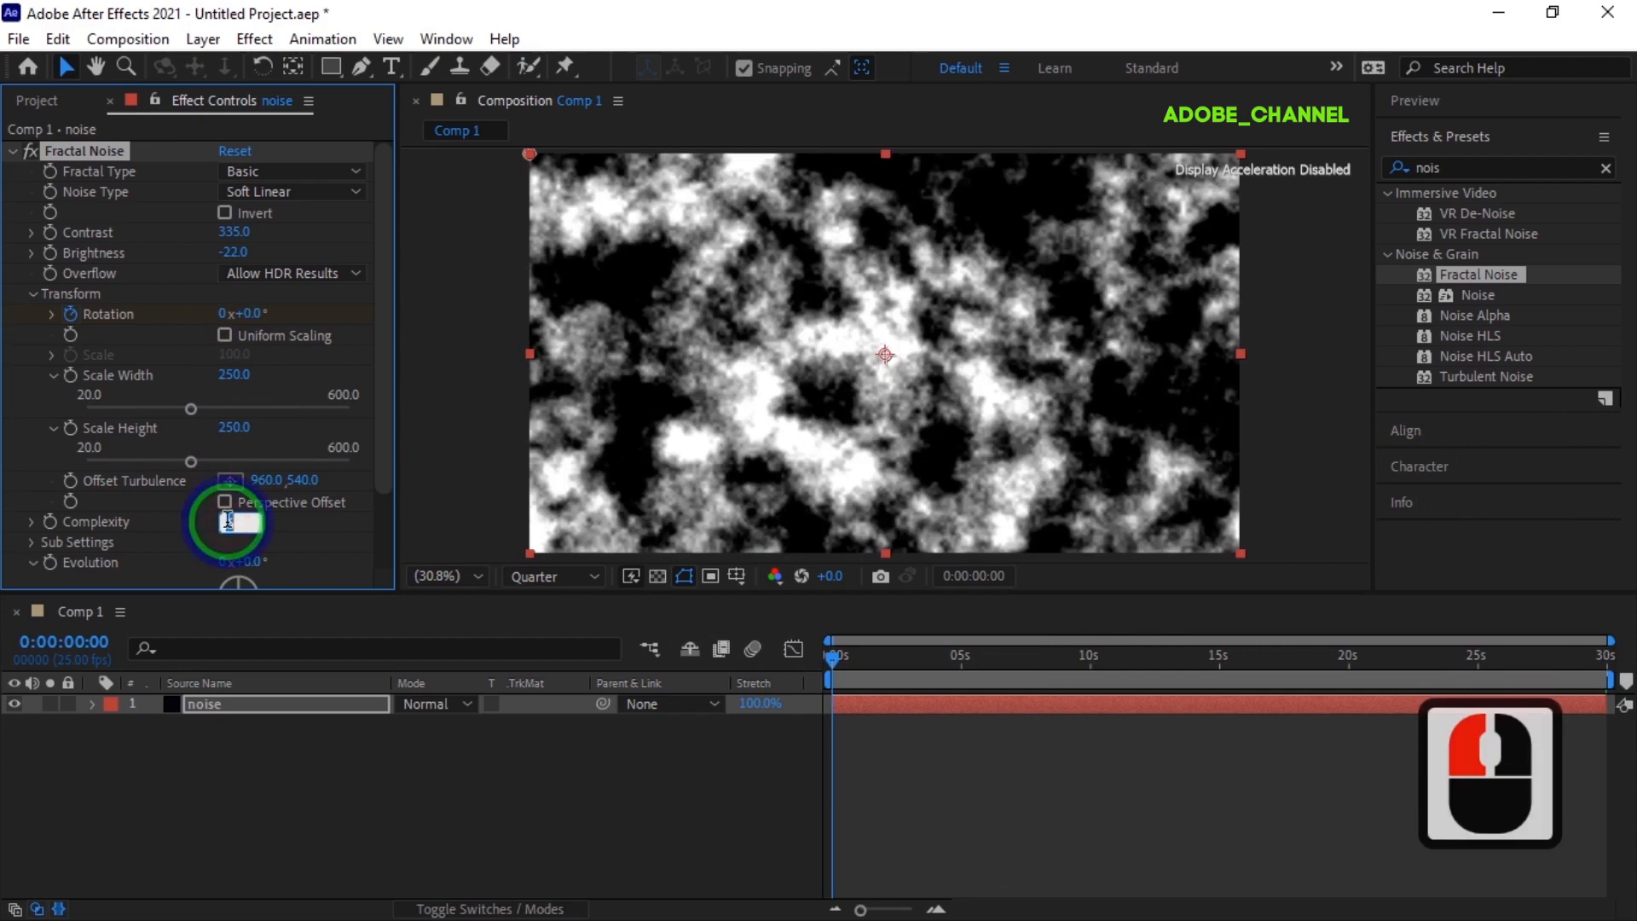
text(20)
key(Return)
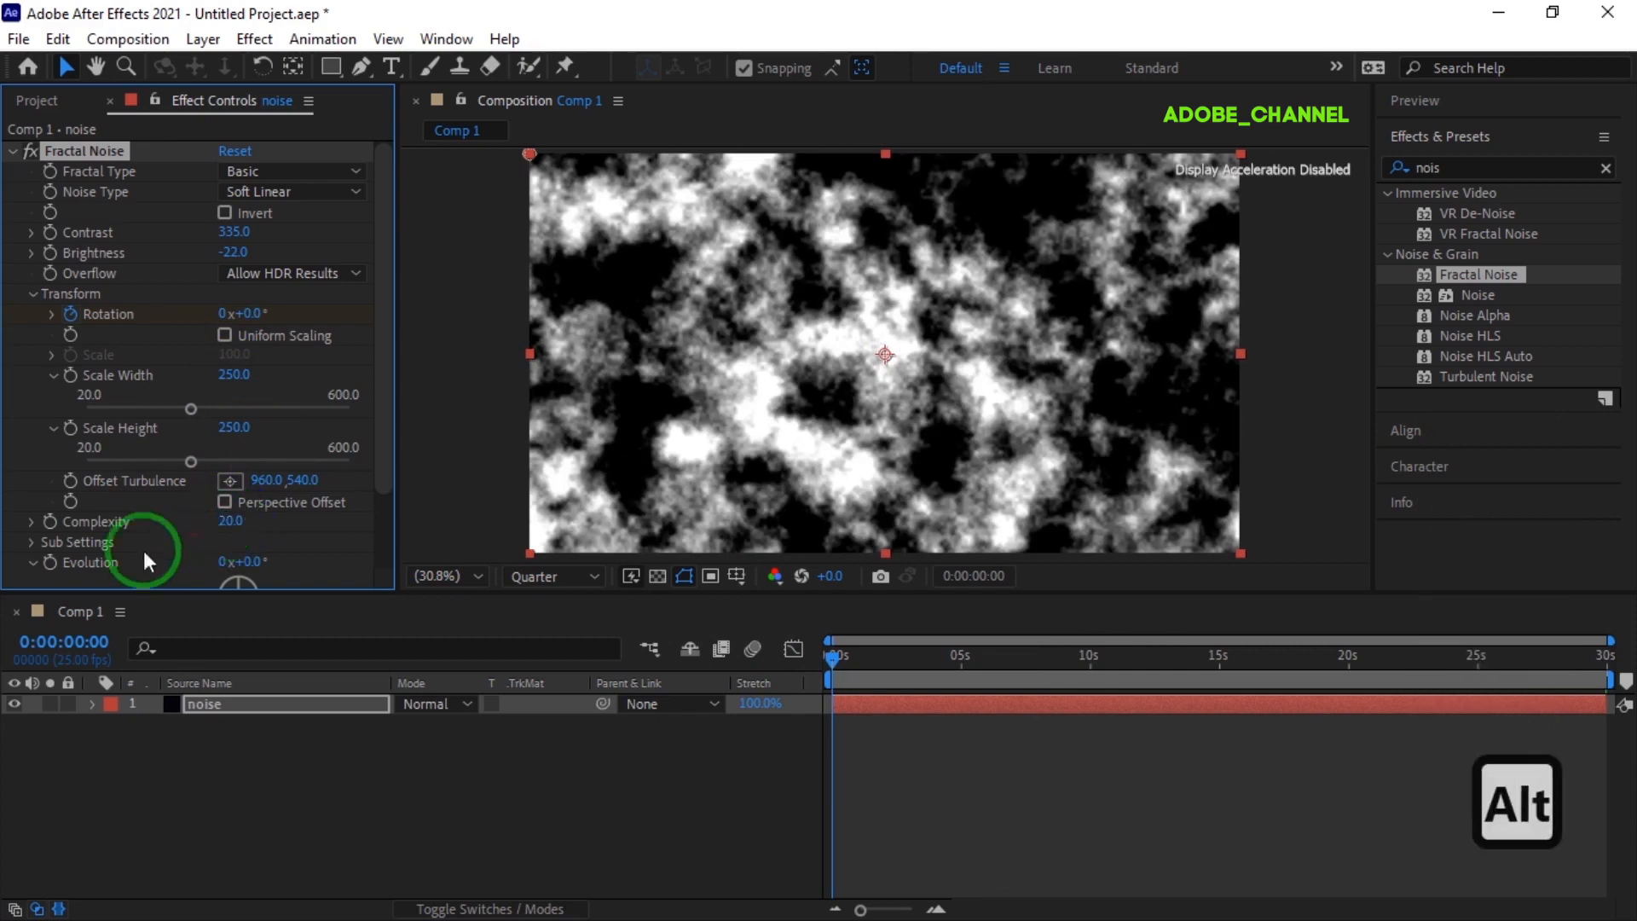
- Add the expression time*150 to the Fractal Noise Evolution and collapse the noise layer's properties
alt+click(51, 561)
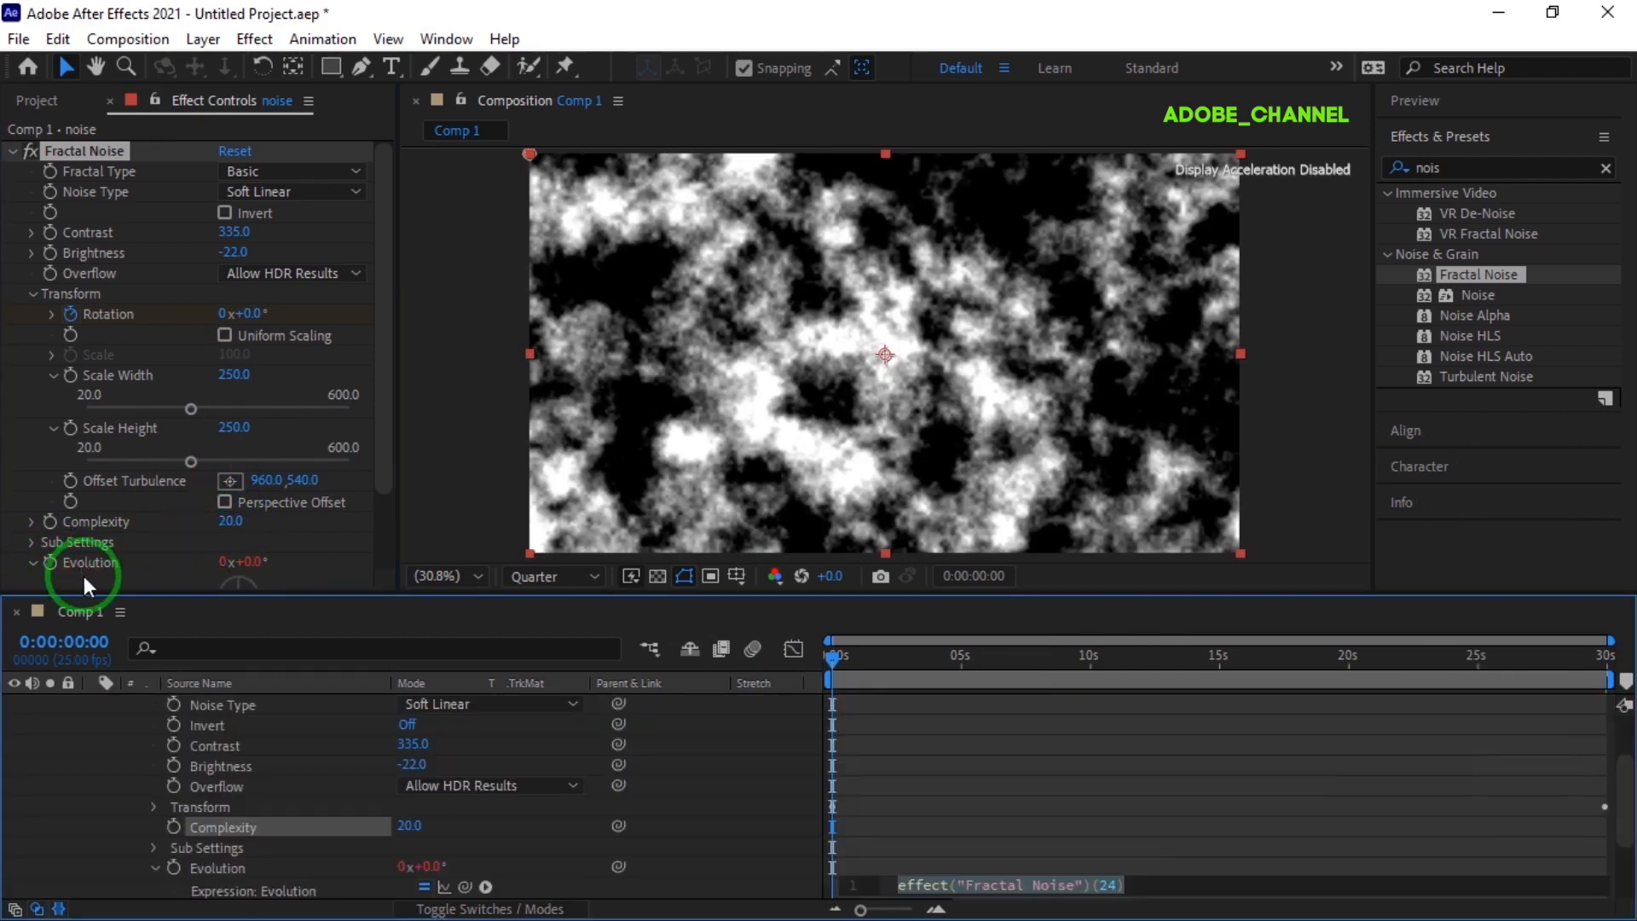
text(time*)
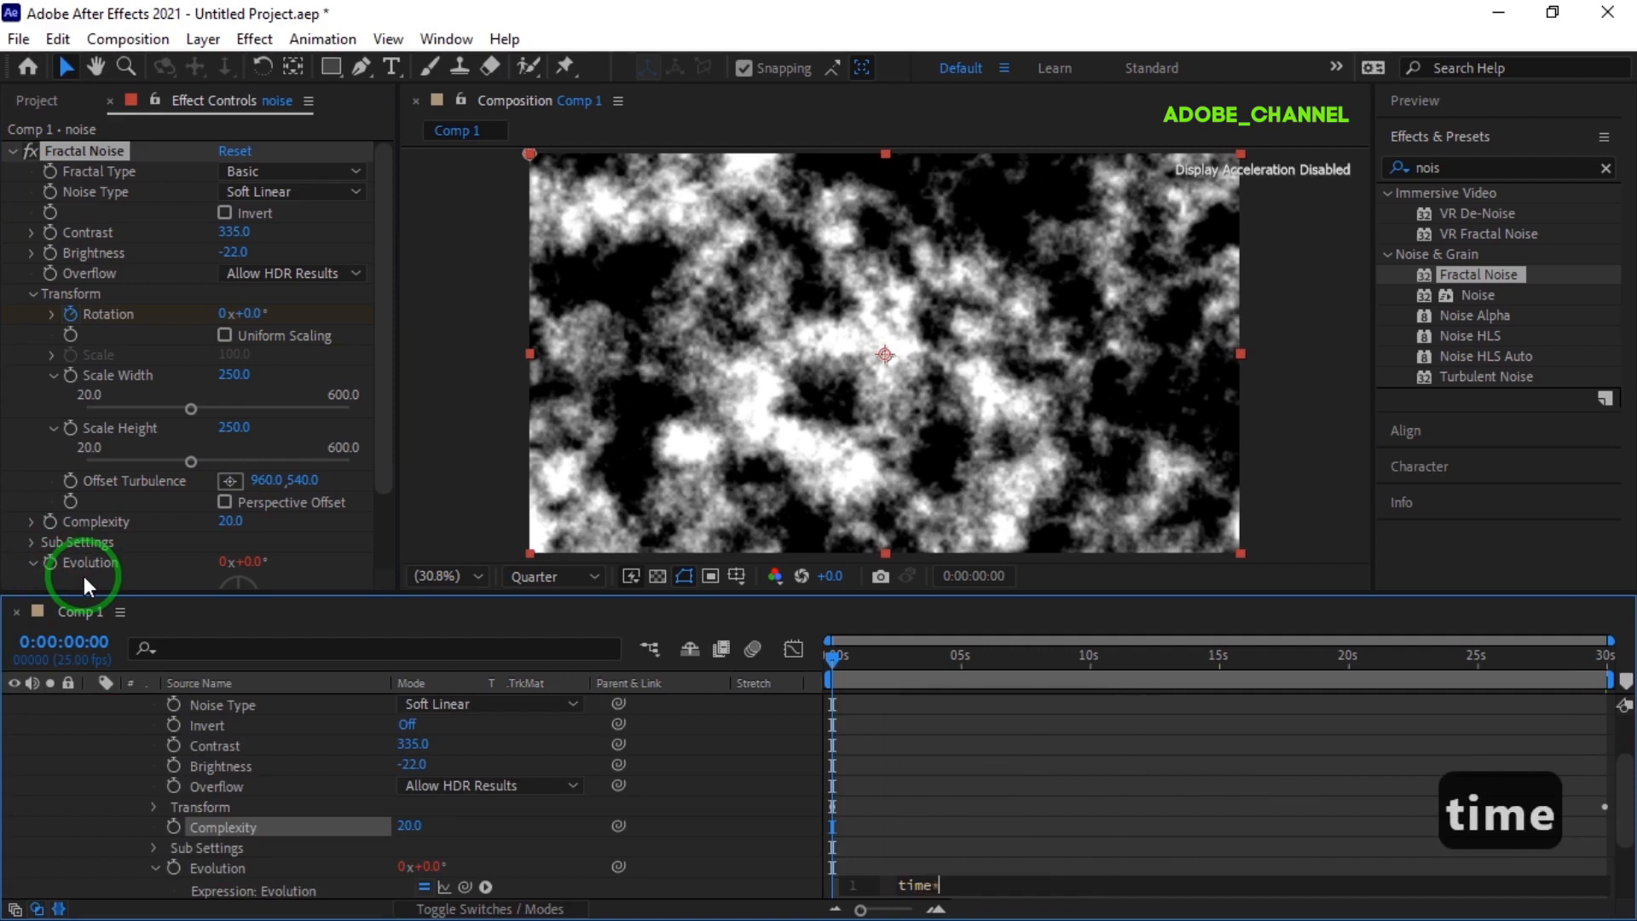
text(150)
key(Return)
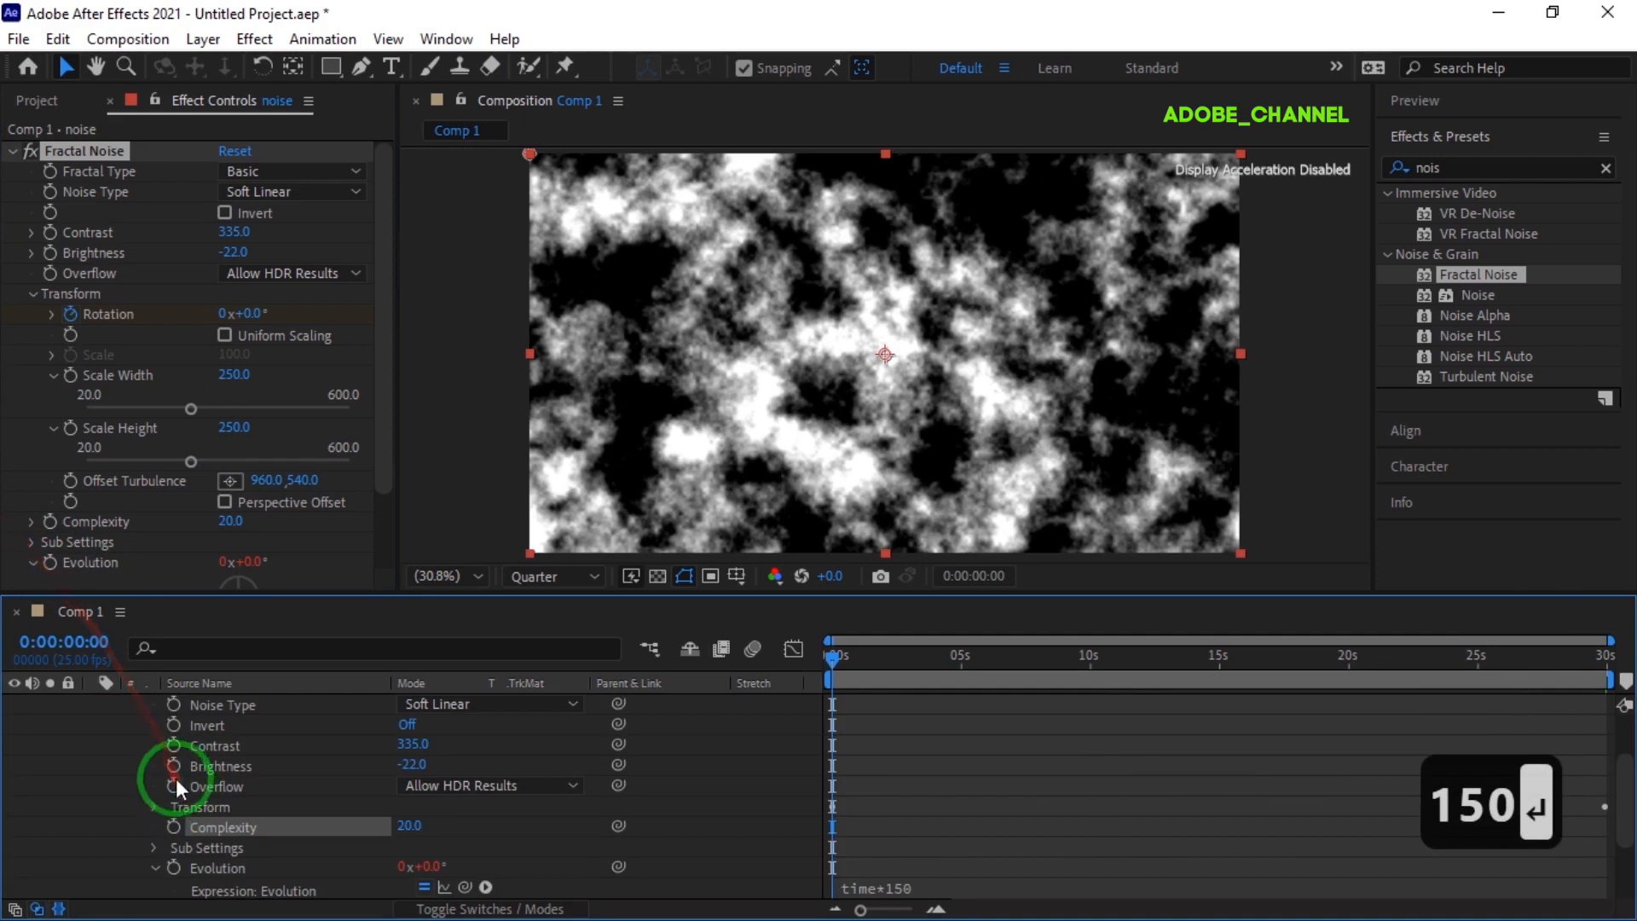
scroll(130, 723, up, 2)
click(92, 704)
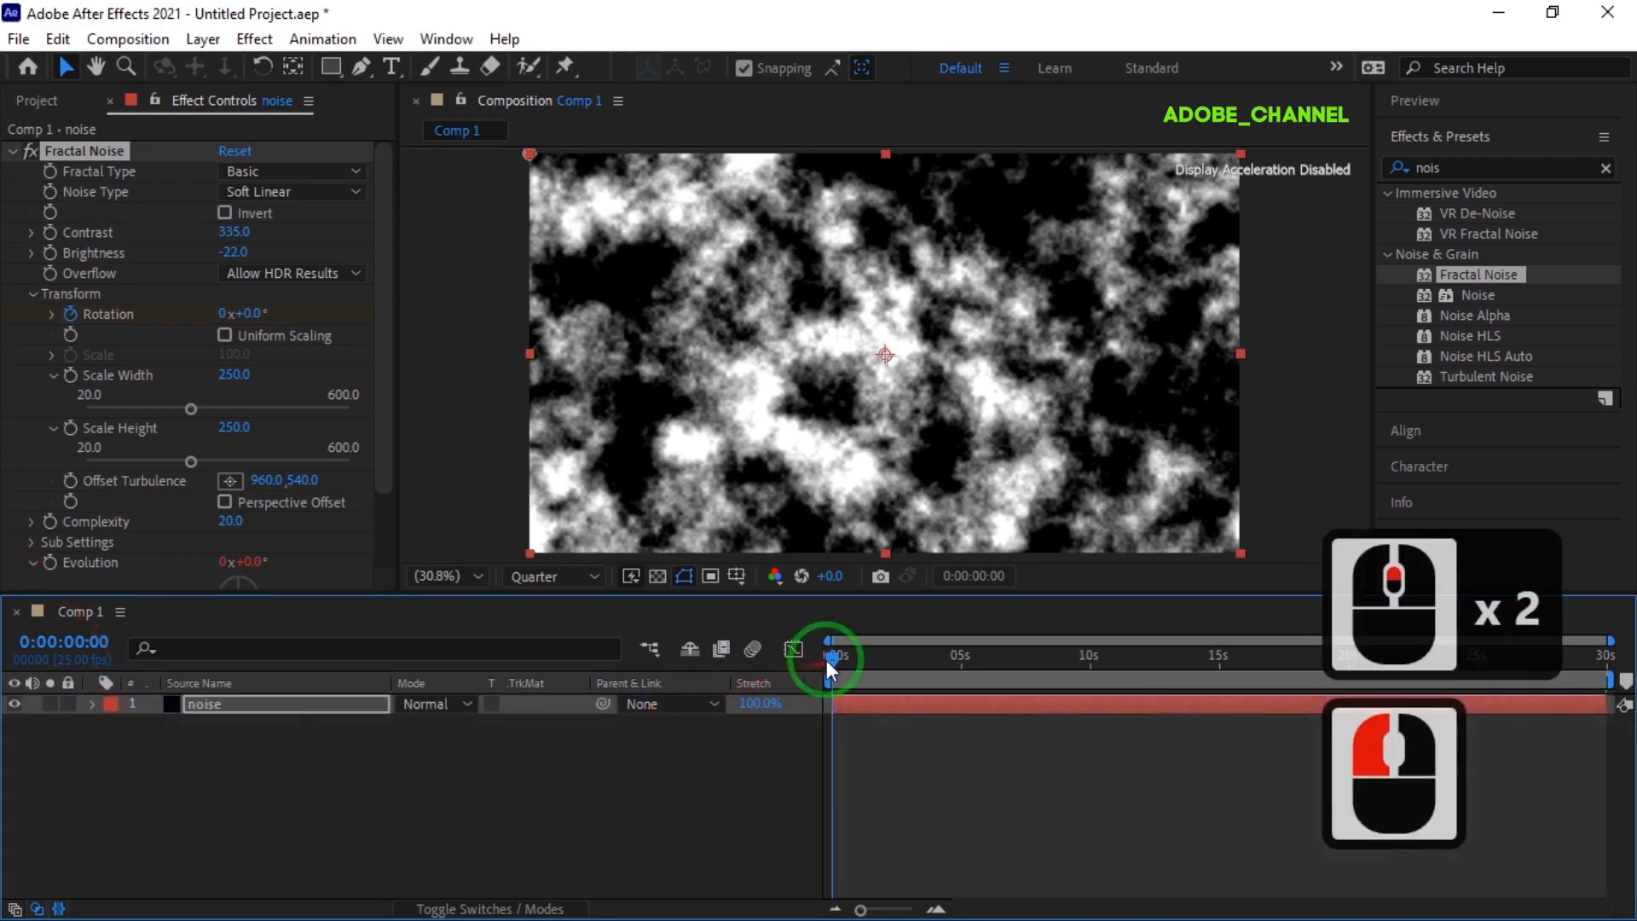
drag(830, 658, 791, 678)
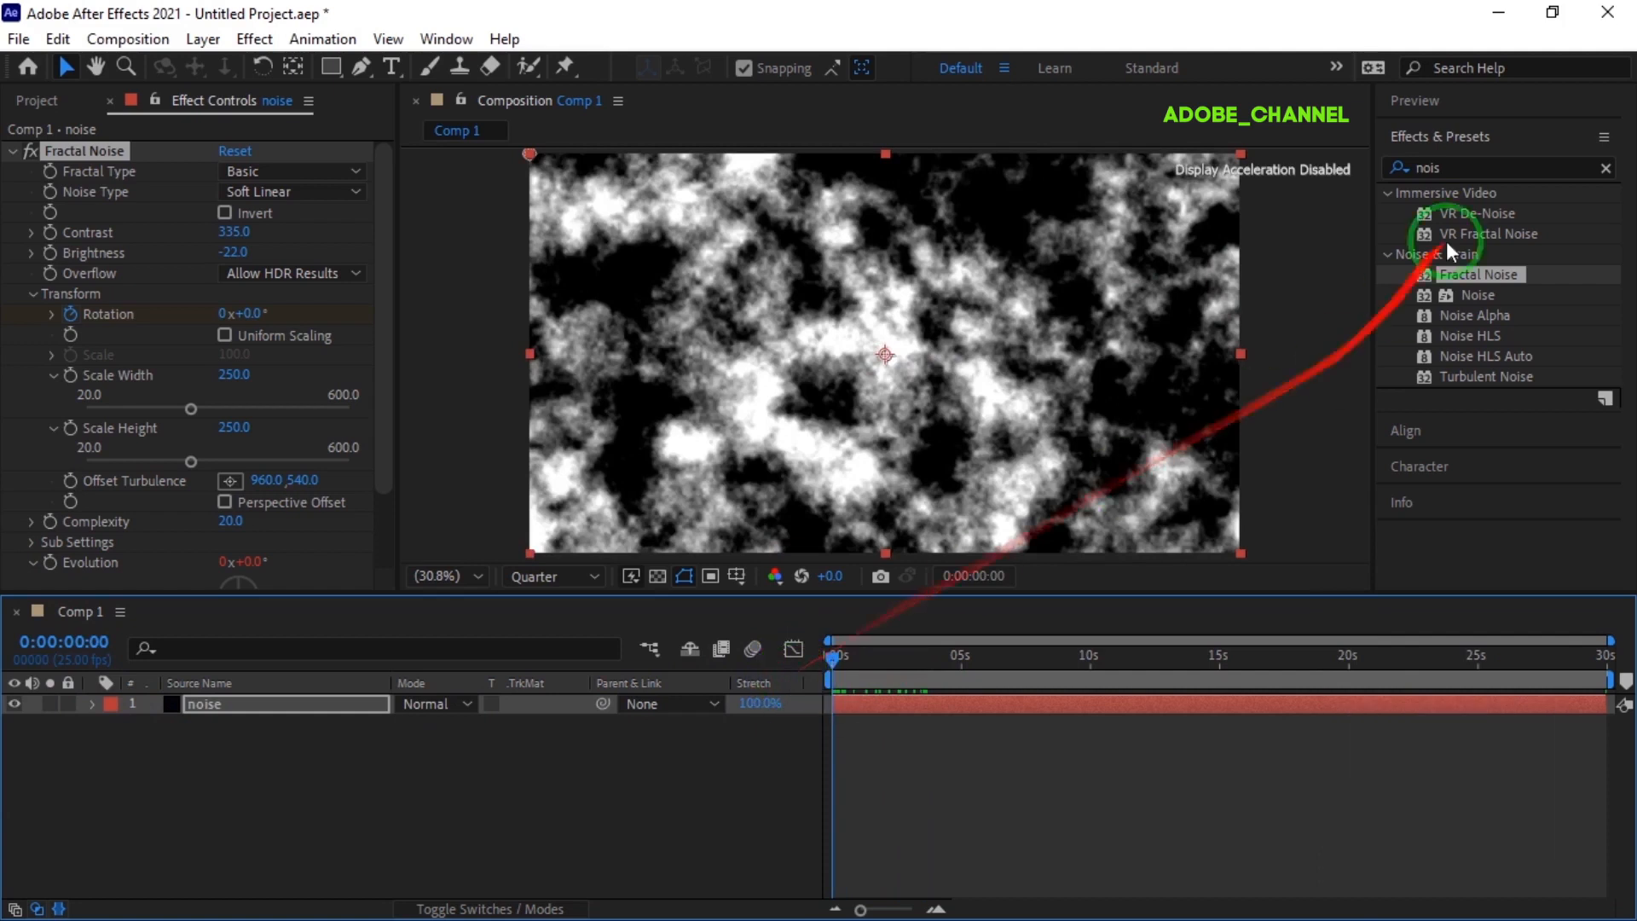
- Find the Circle effect under Generate and apply it to the noise layer
click(1377, 175)
double_click(1378, 176)
text(c)
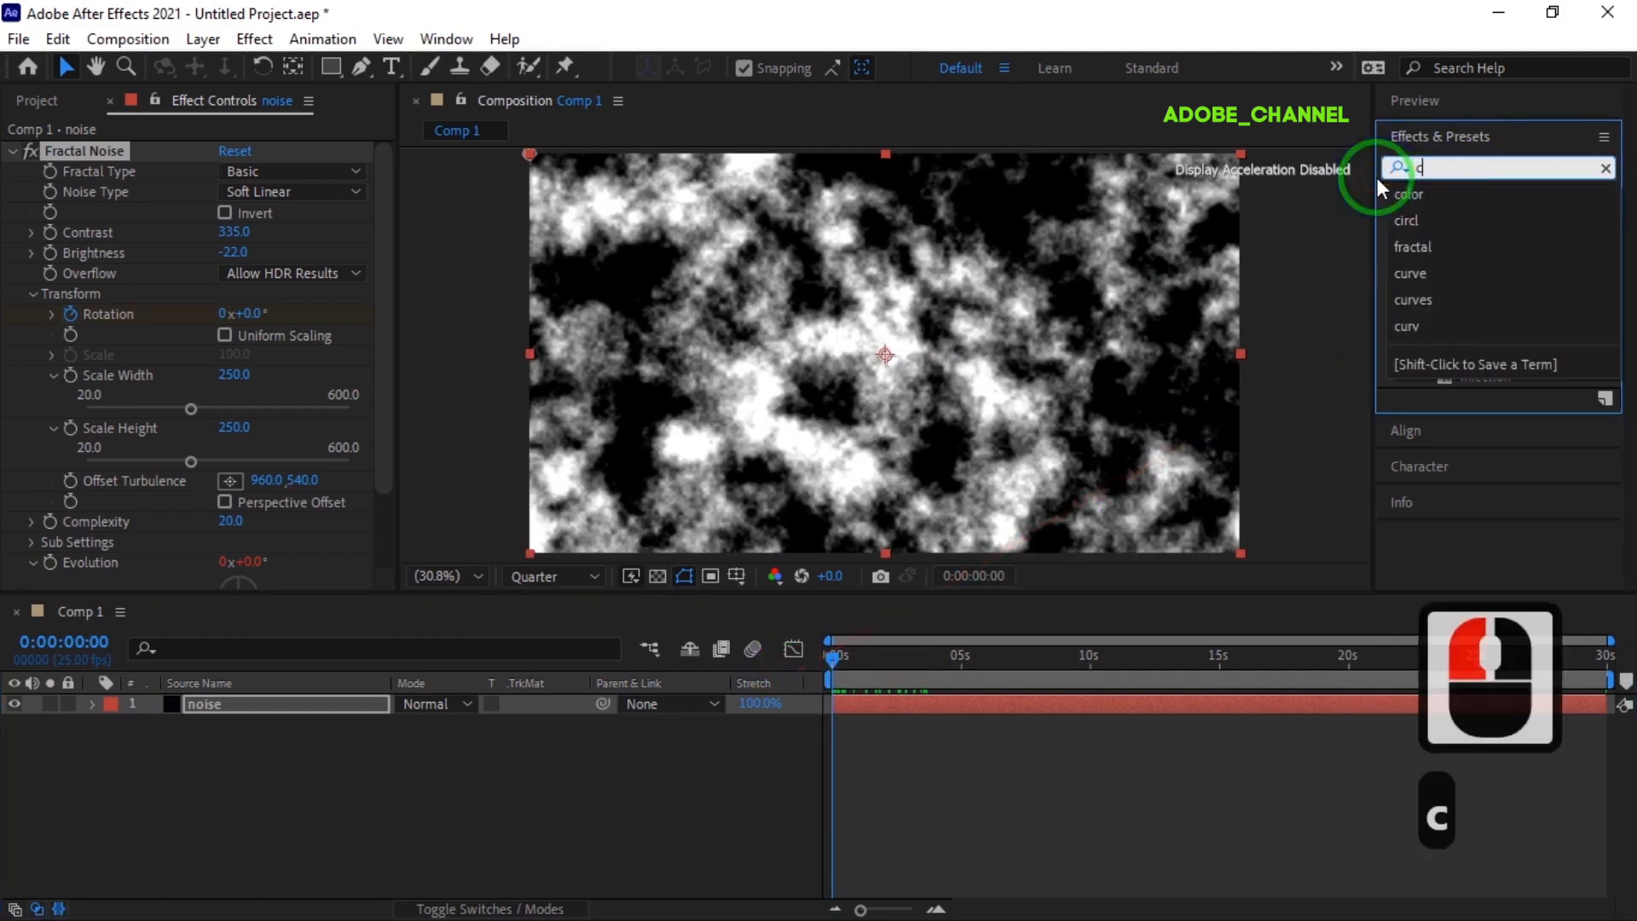
text(ircle)
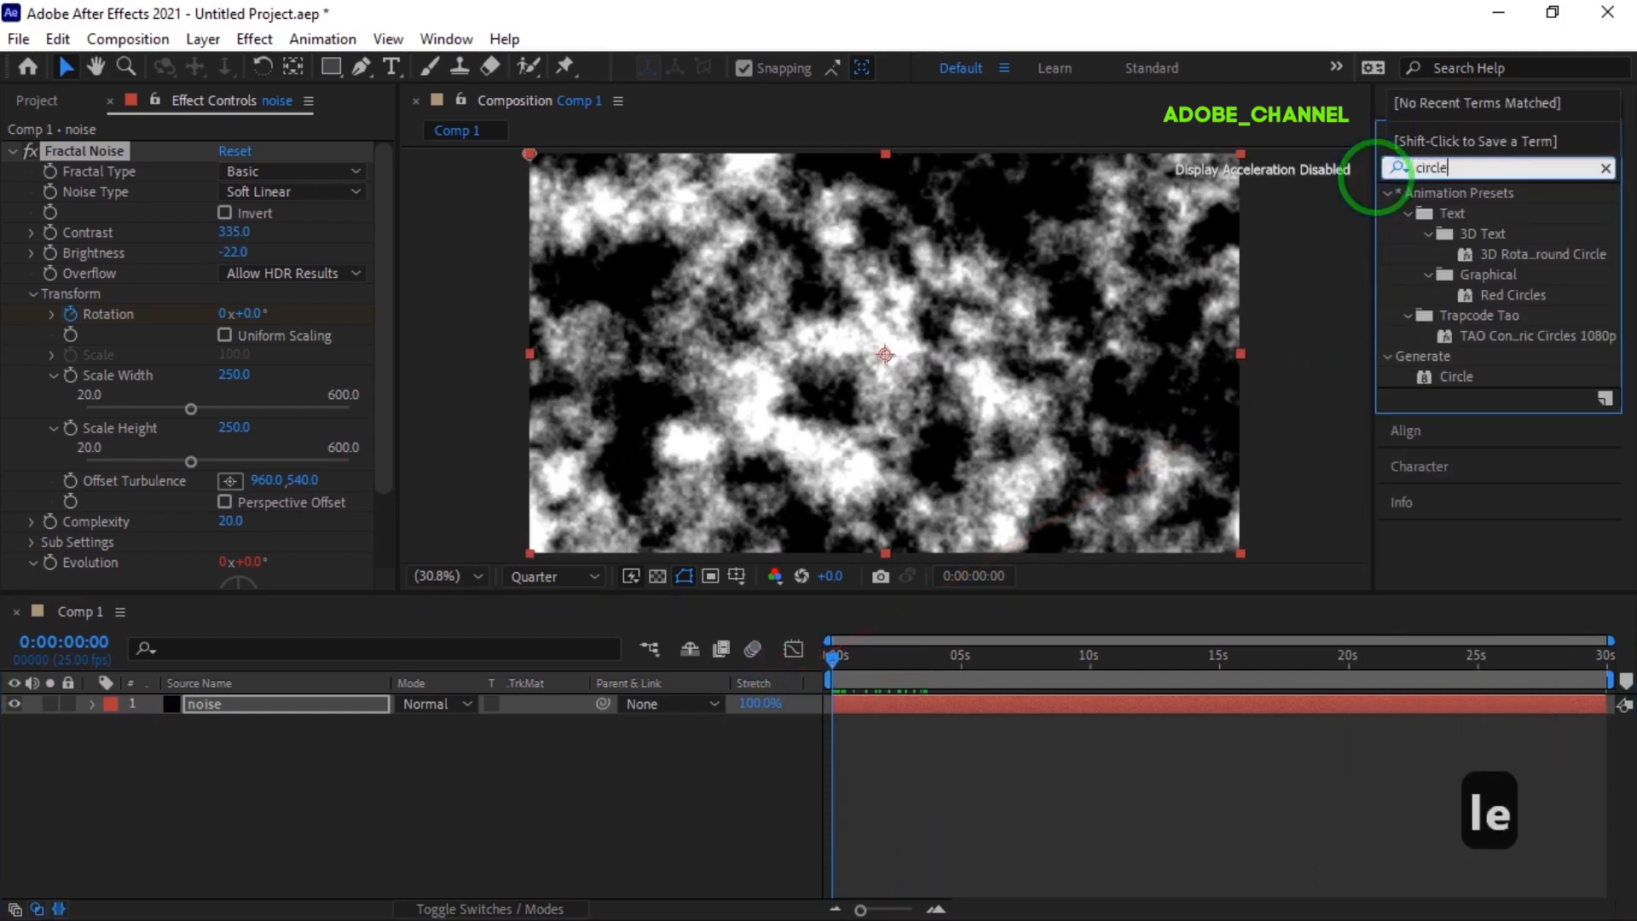
double_click(1460, 376)
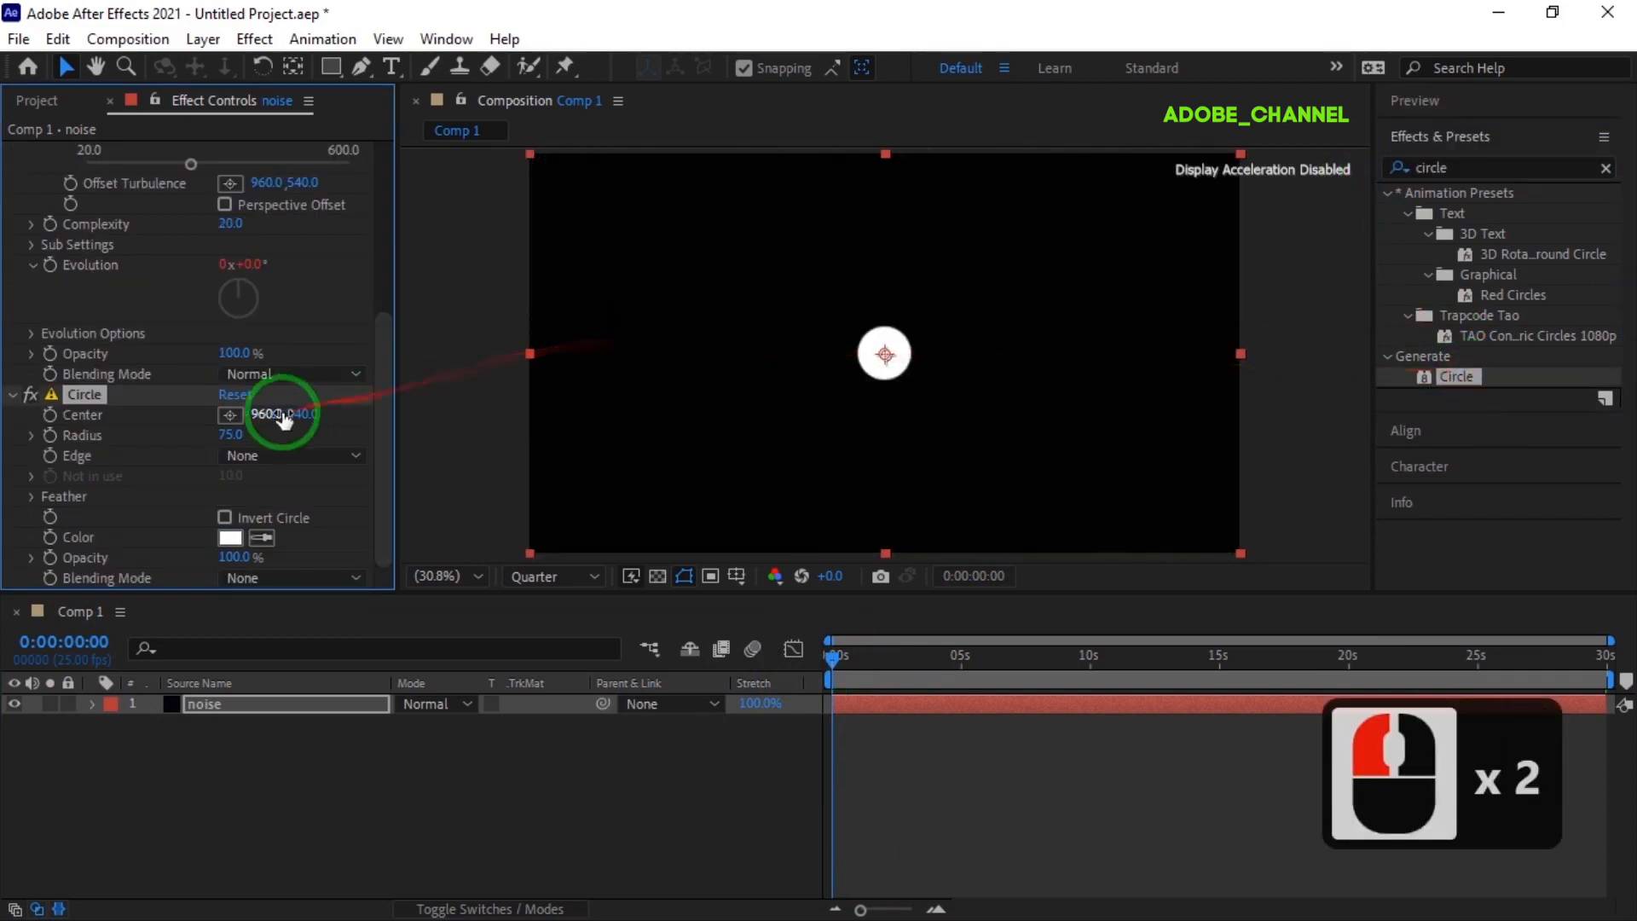
- Make the circle a ring with a radius of 466, edge type Edge Radius and an edge radius of 385
click(231, 434)
text(460)
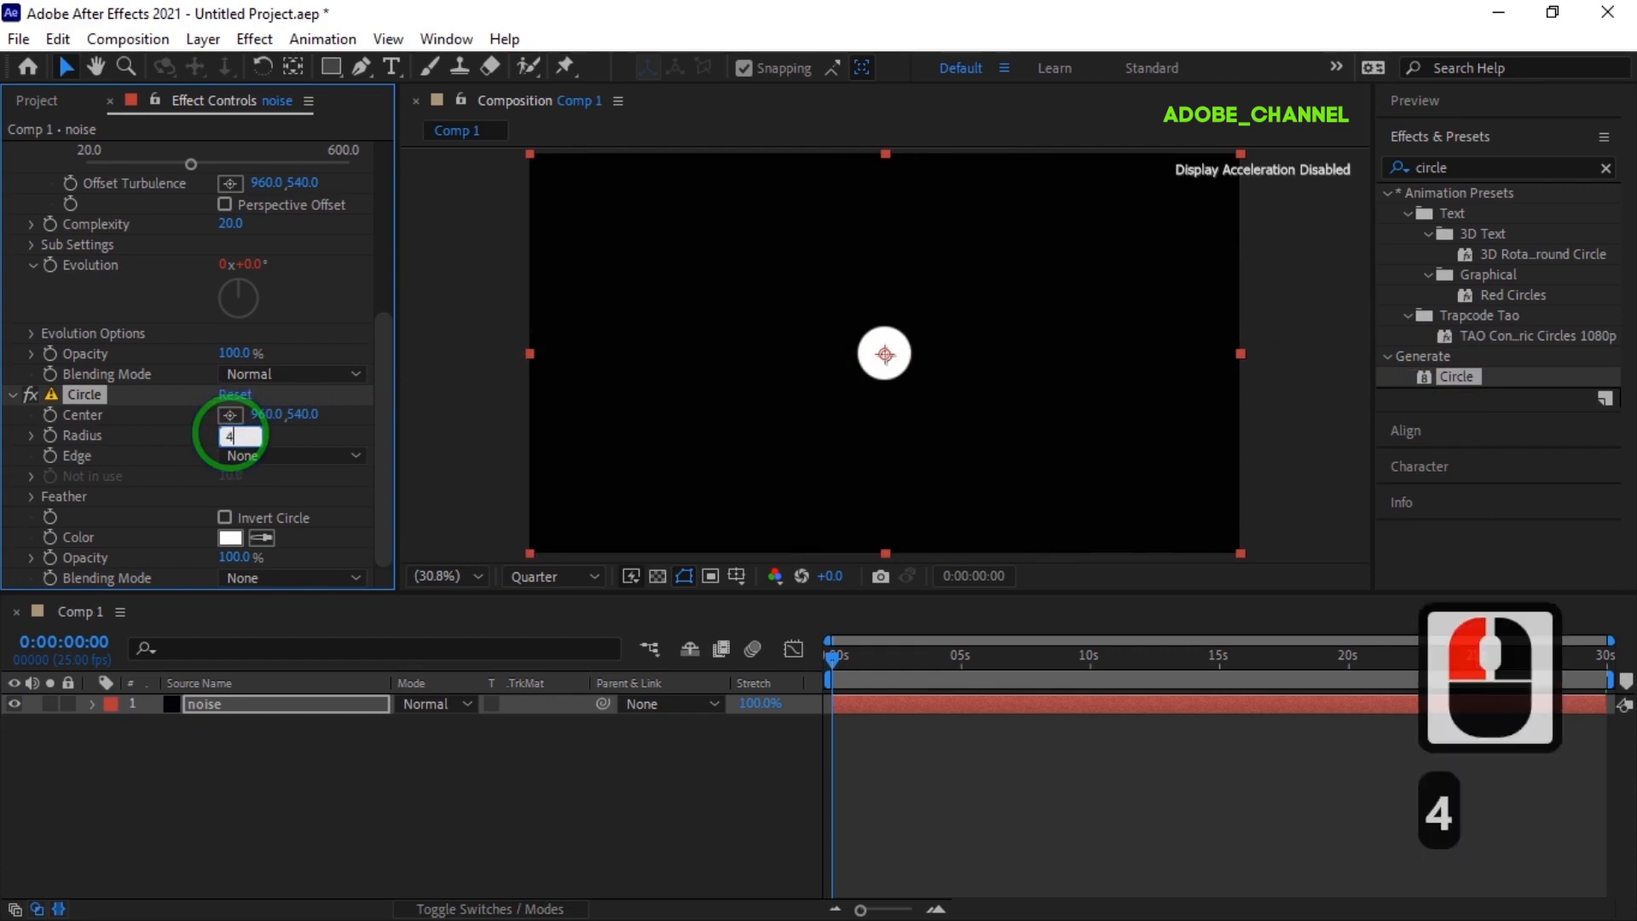
key(Return)
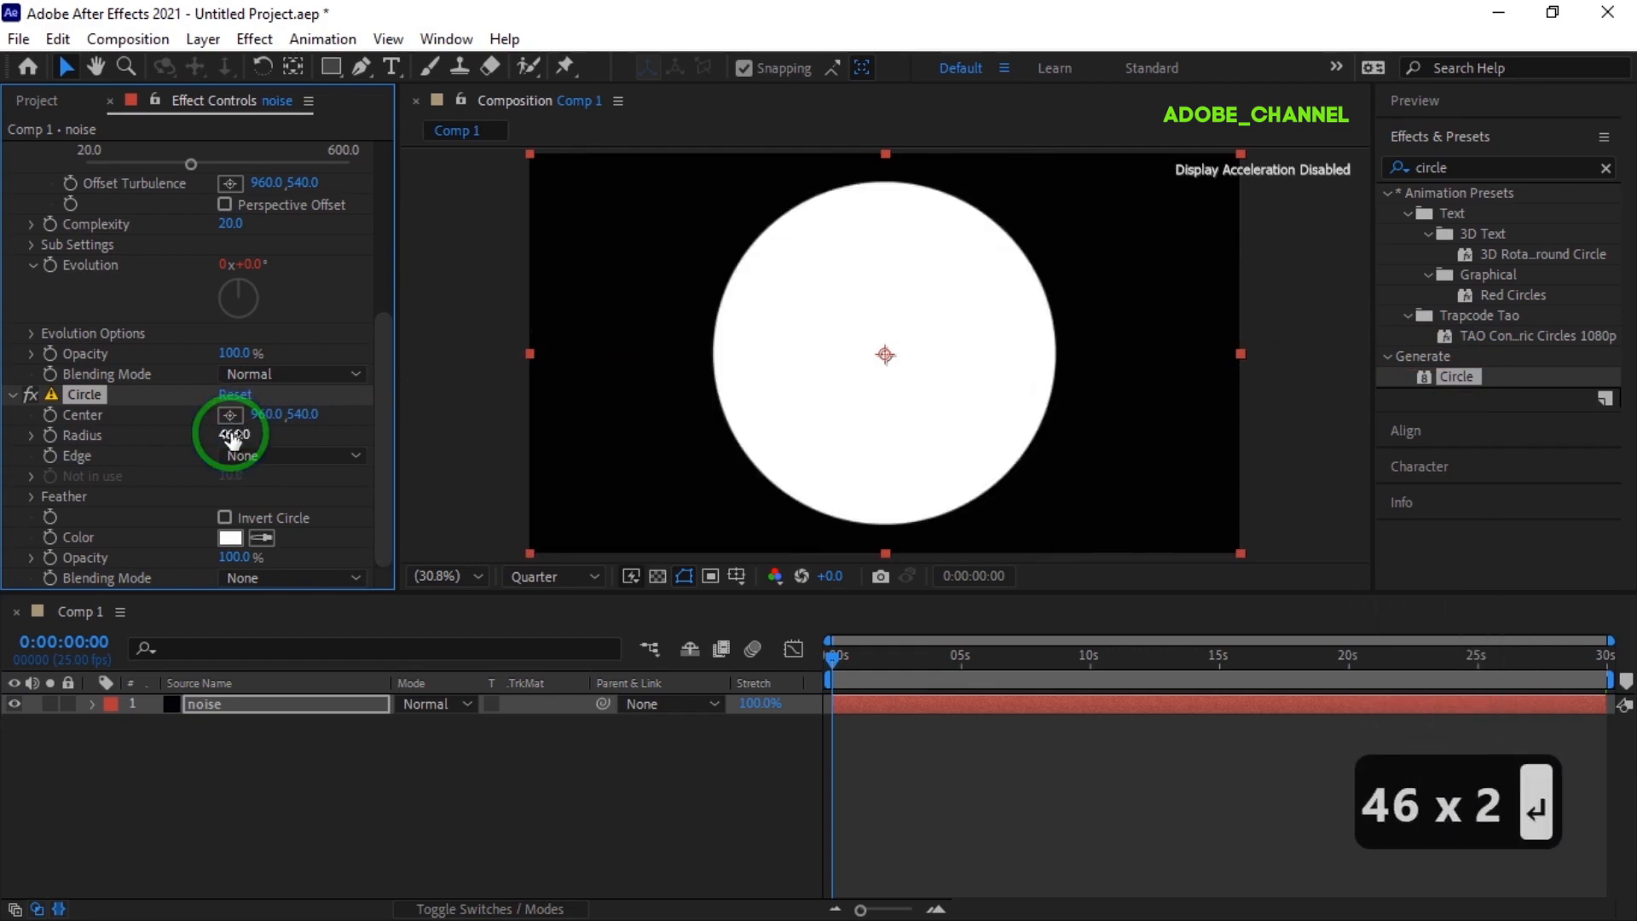
click(345, 452)
click(324, 505)
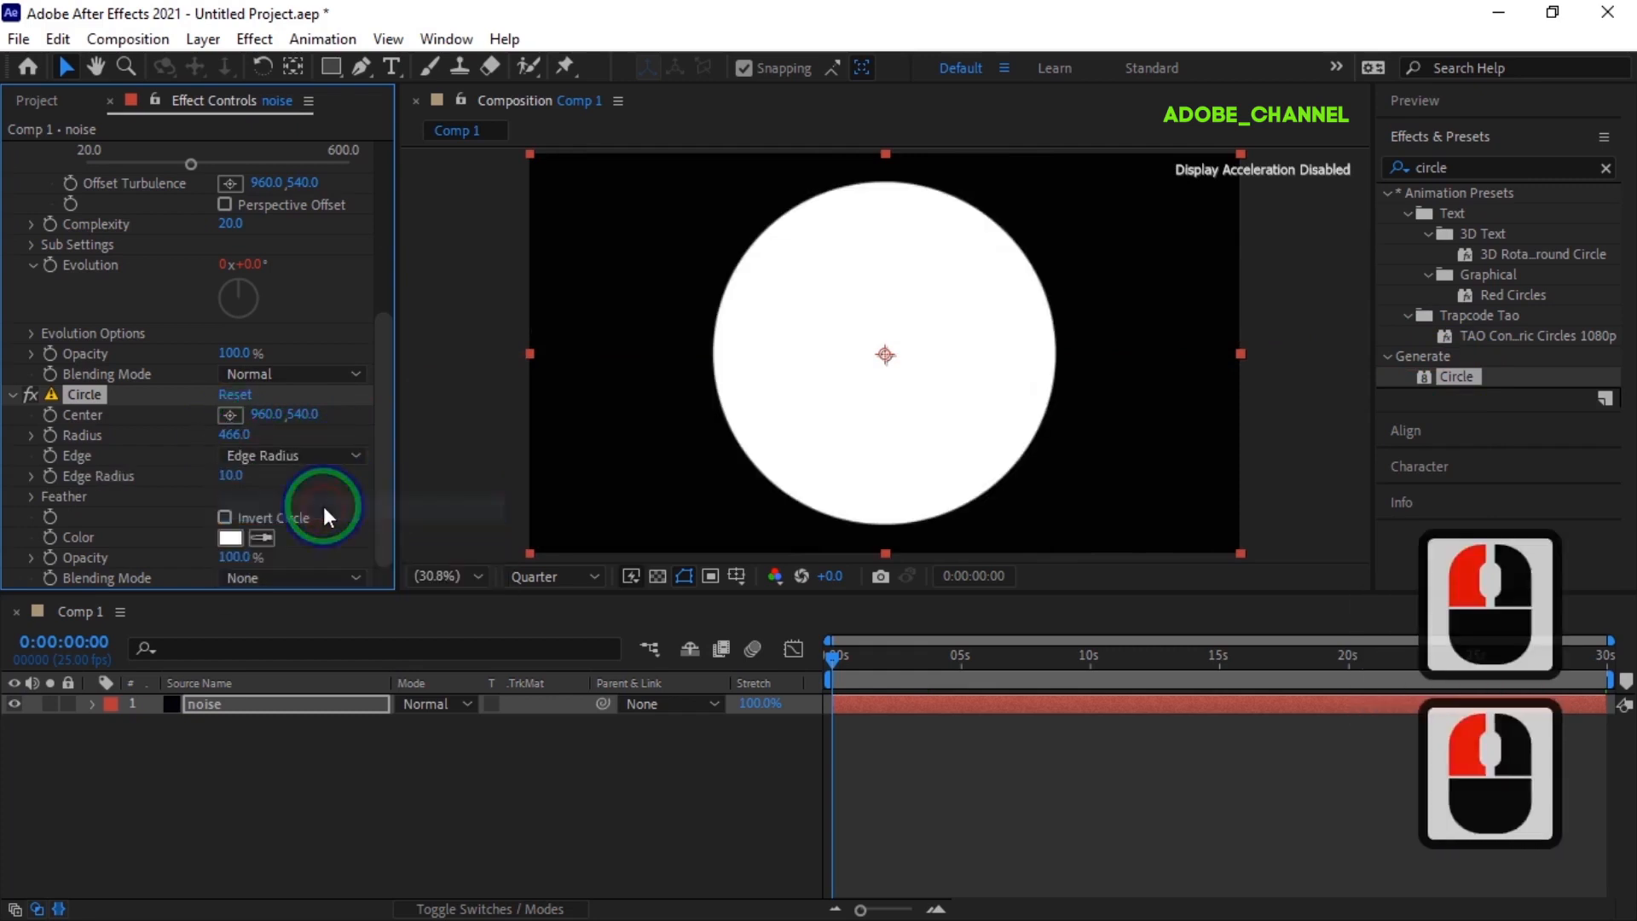
click(225, 475)
text(385)
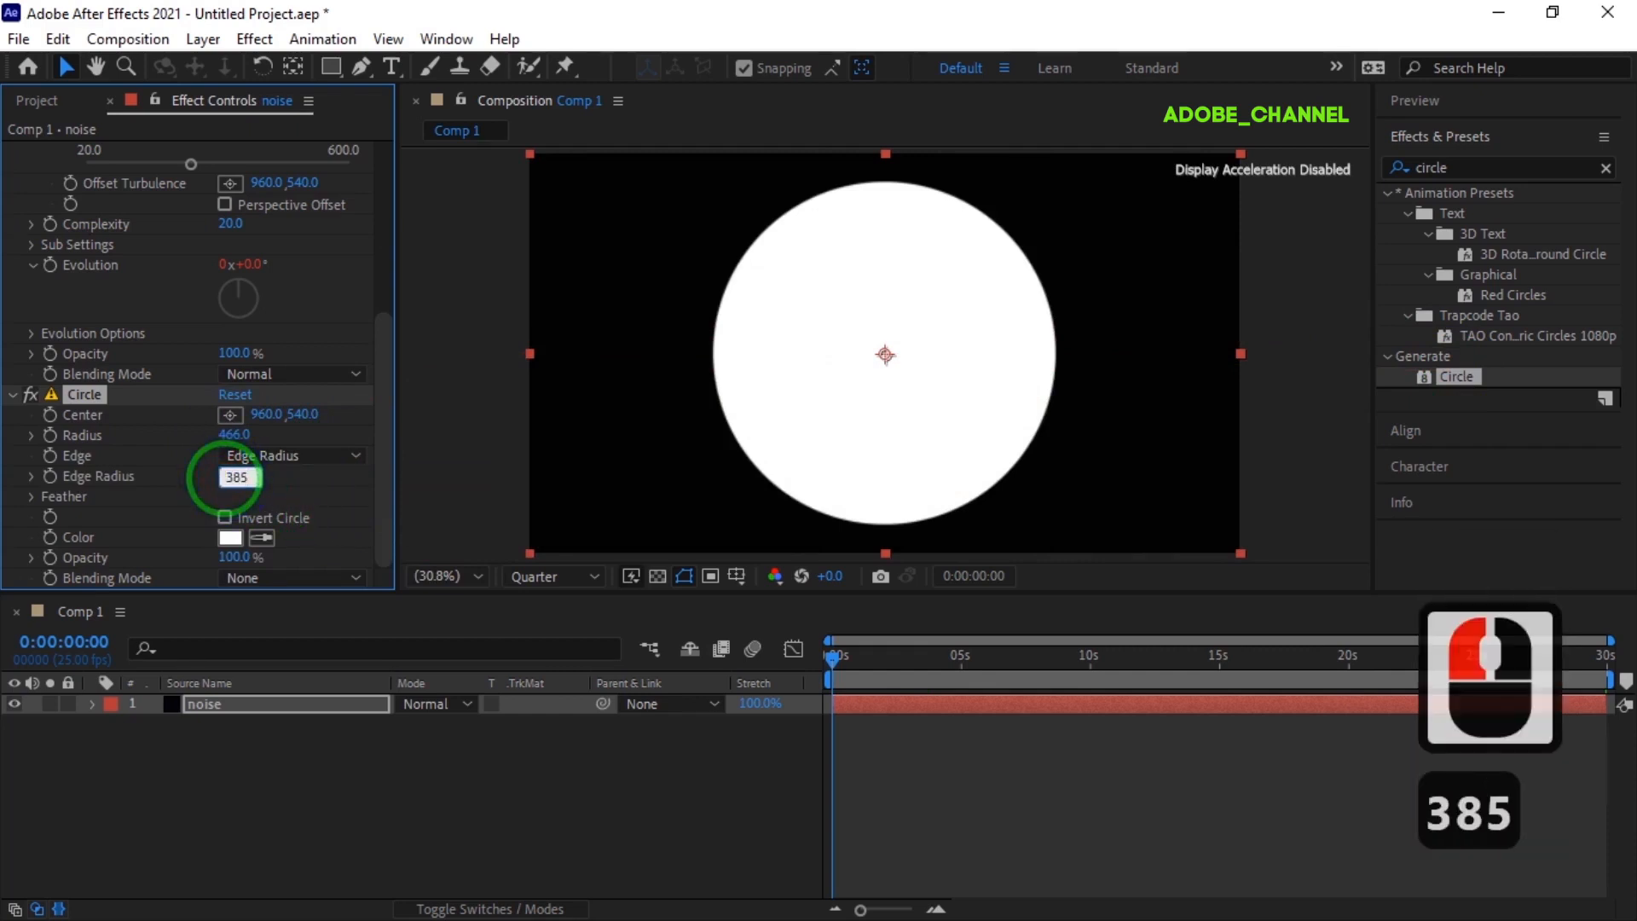
key(Return)
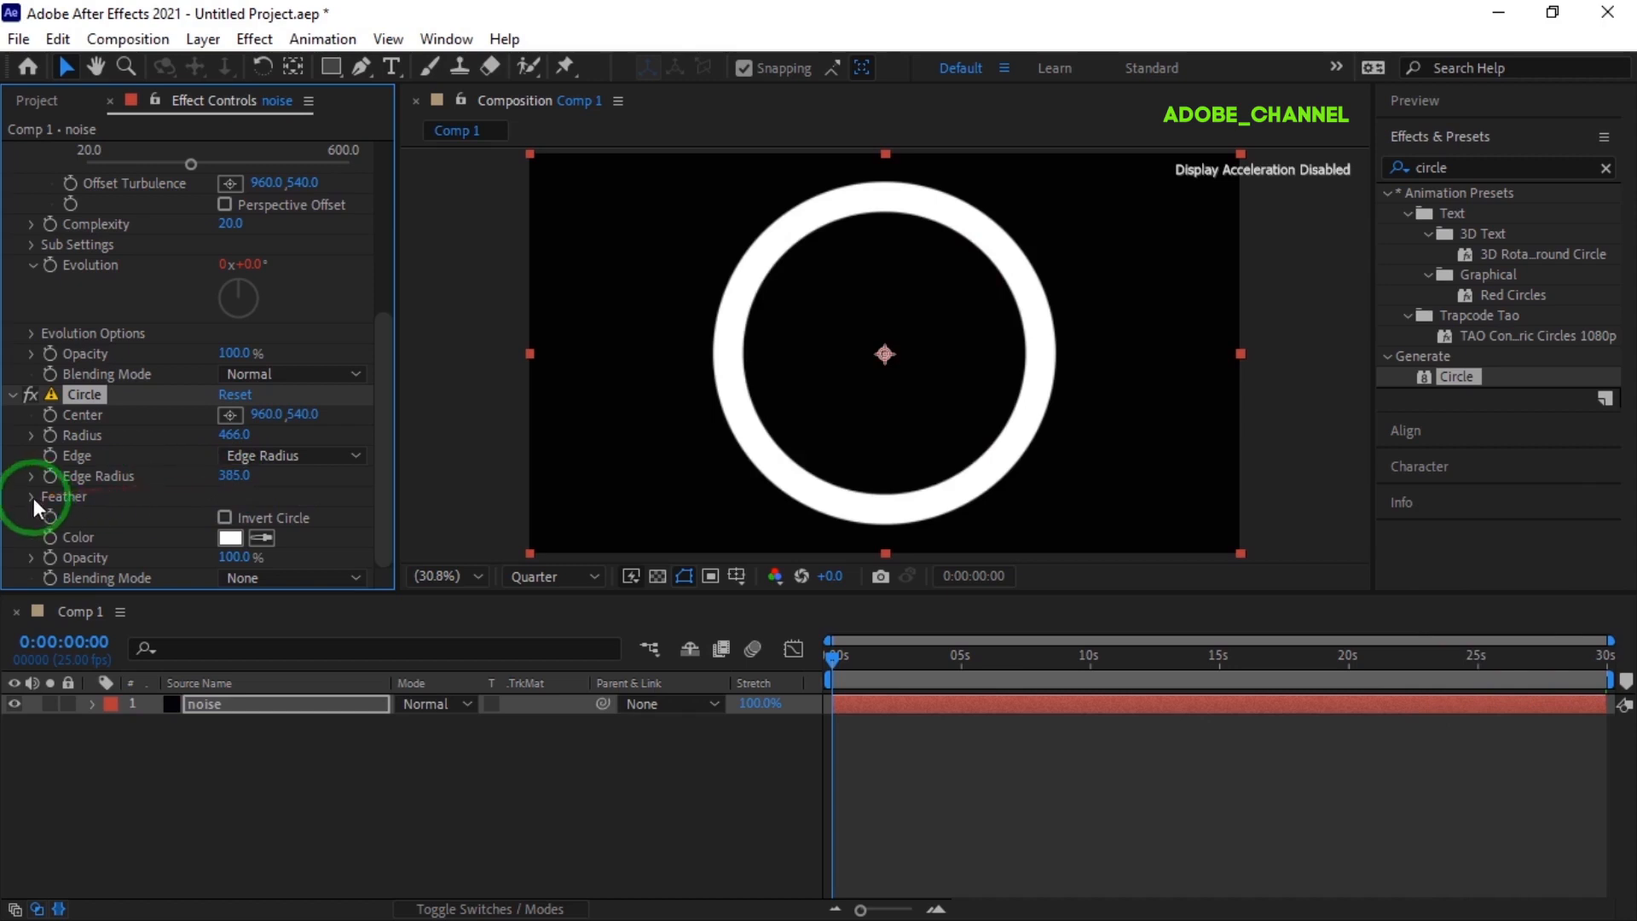
- Set the circle's Feather Outer Edge and Feather Inner Edge to 100 each
click(31, 497)
click(226, 517)
text(100)
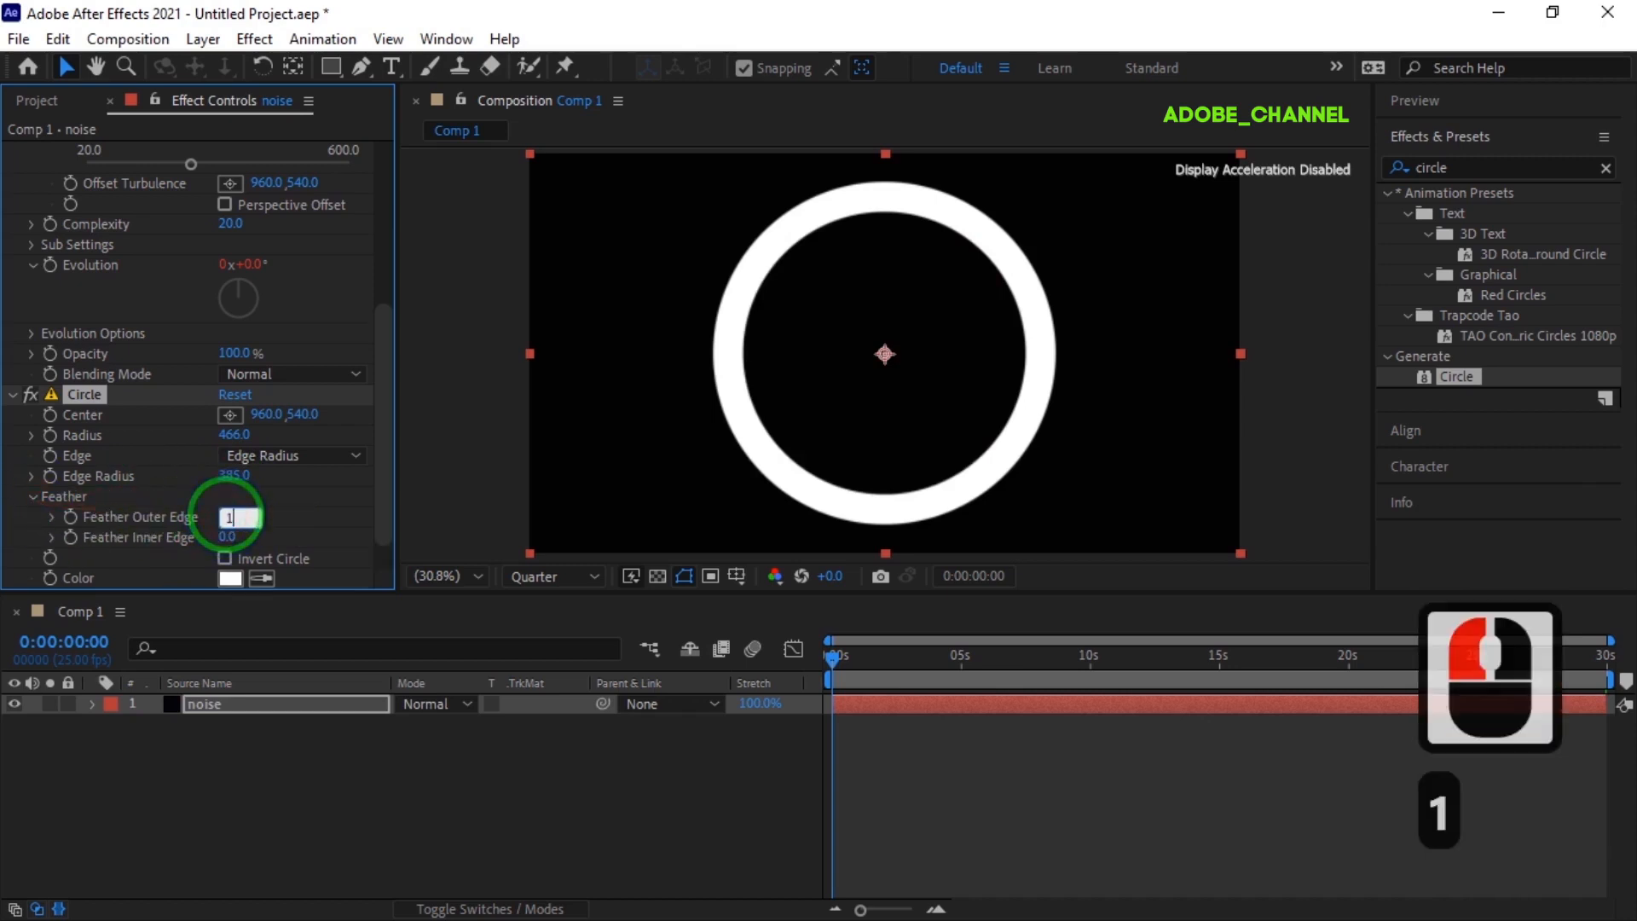
key(Return)
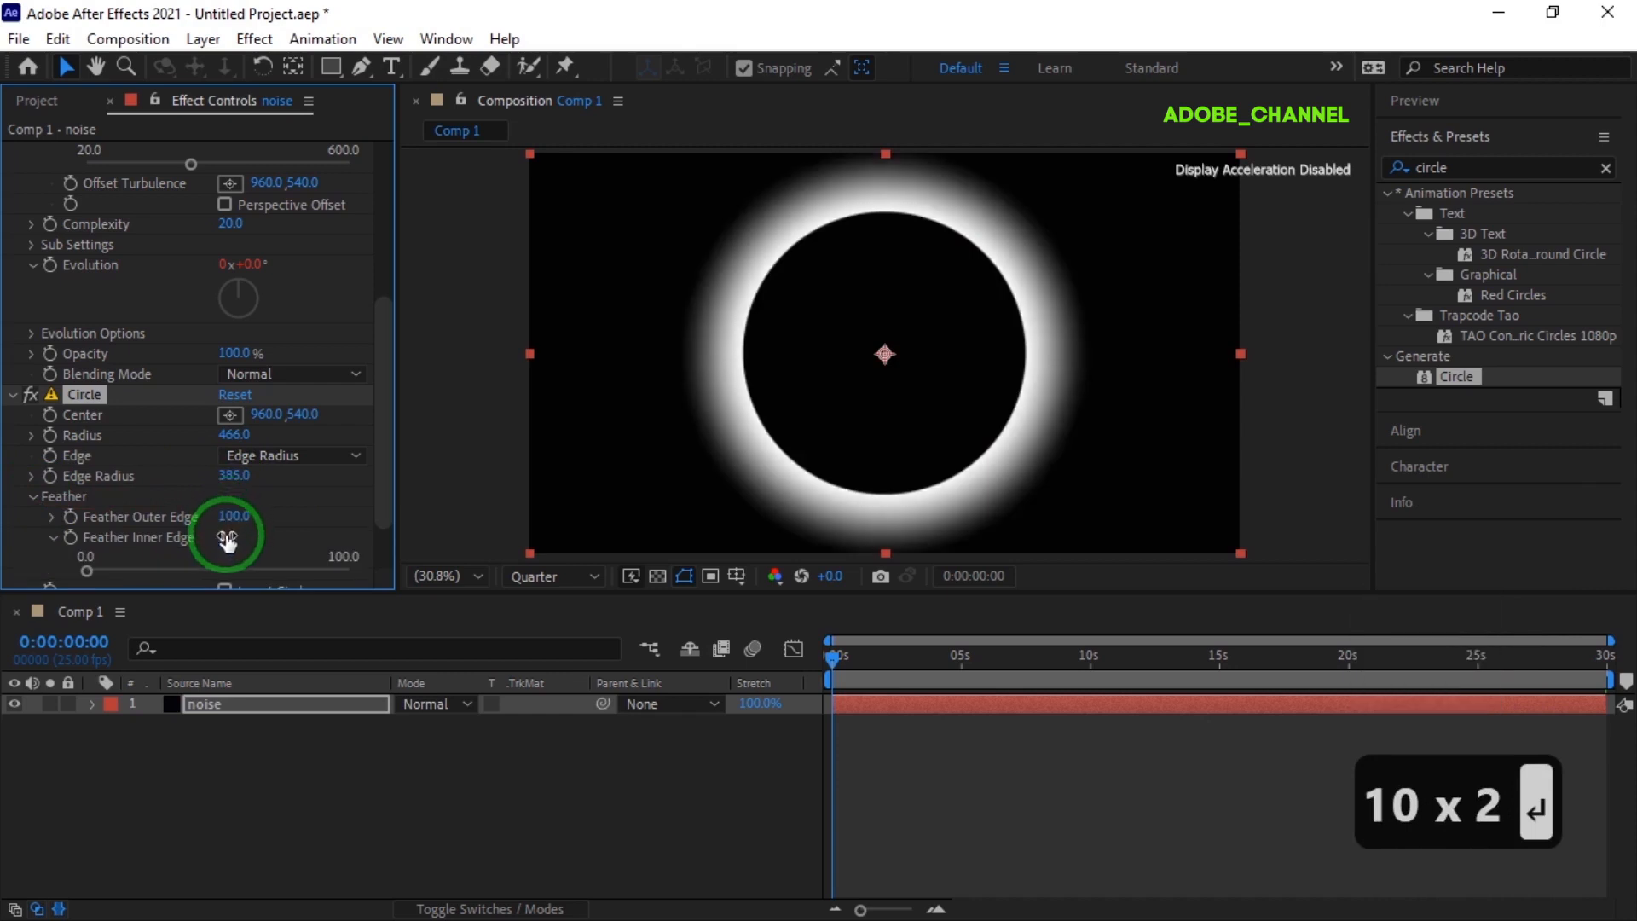
click(227, 537)
text(100)
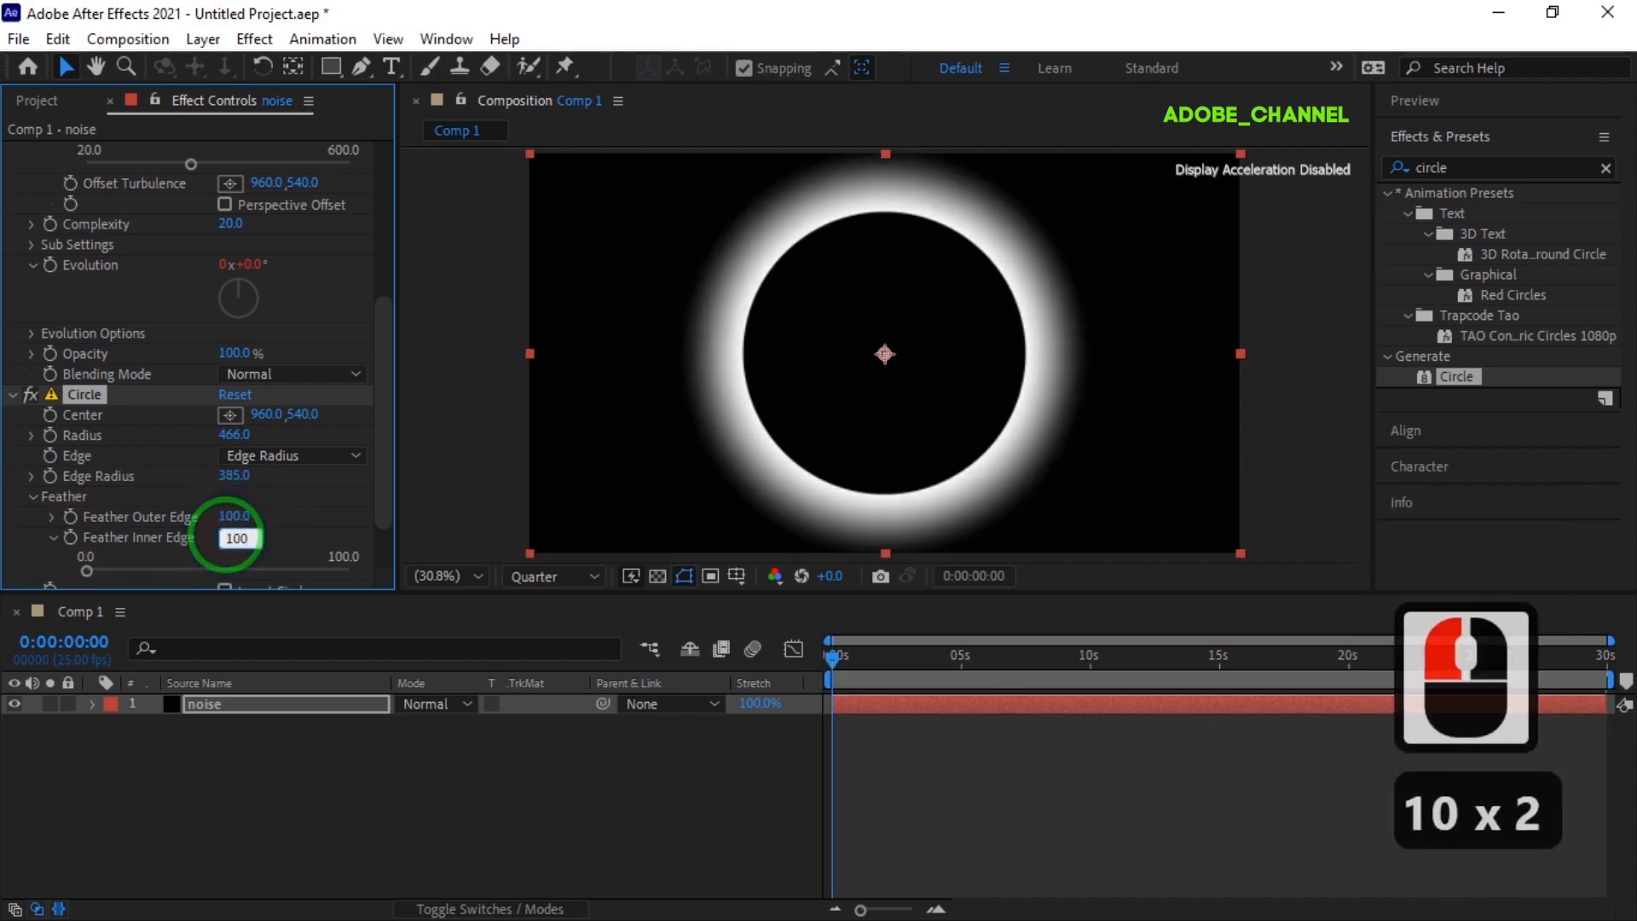
key(Return)
scroll(227, 542, down, 2)
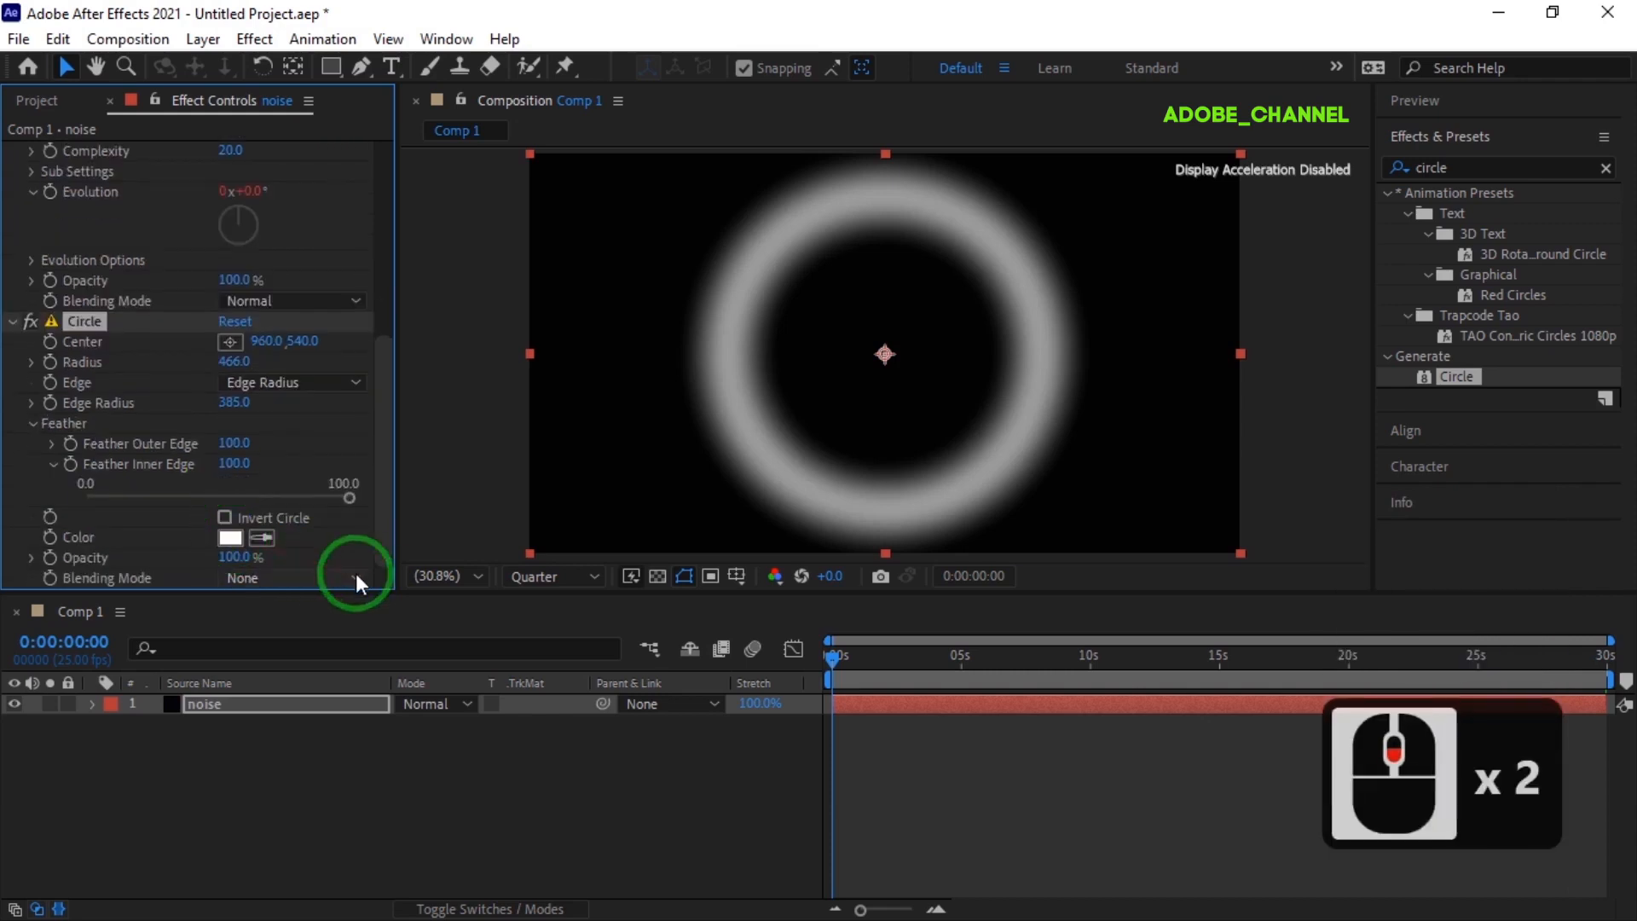
- Set the Circle effect's blending mode to Stencil Alpha so the noise fills only the ring, and preview it
click(356, 573)
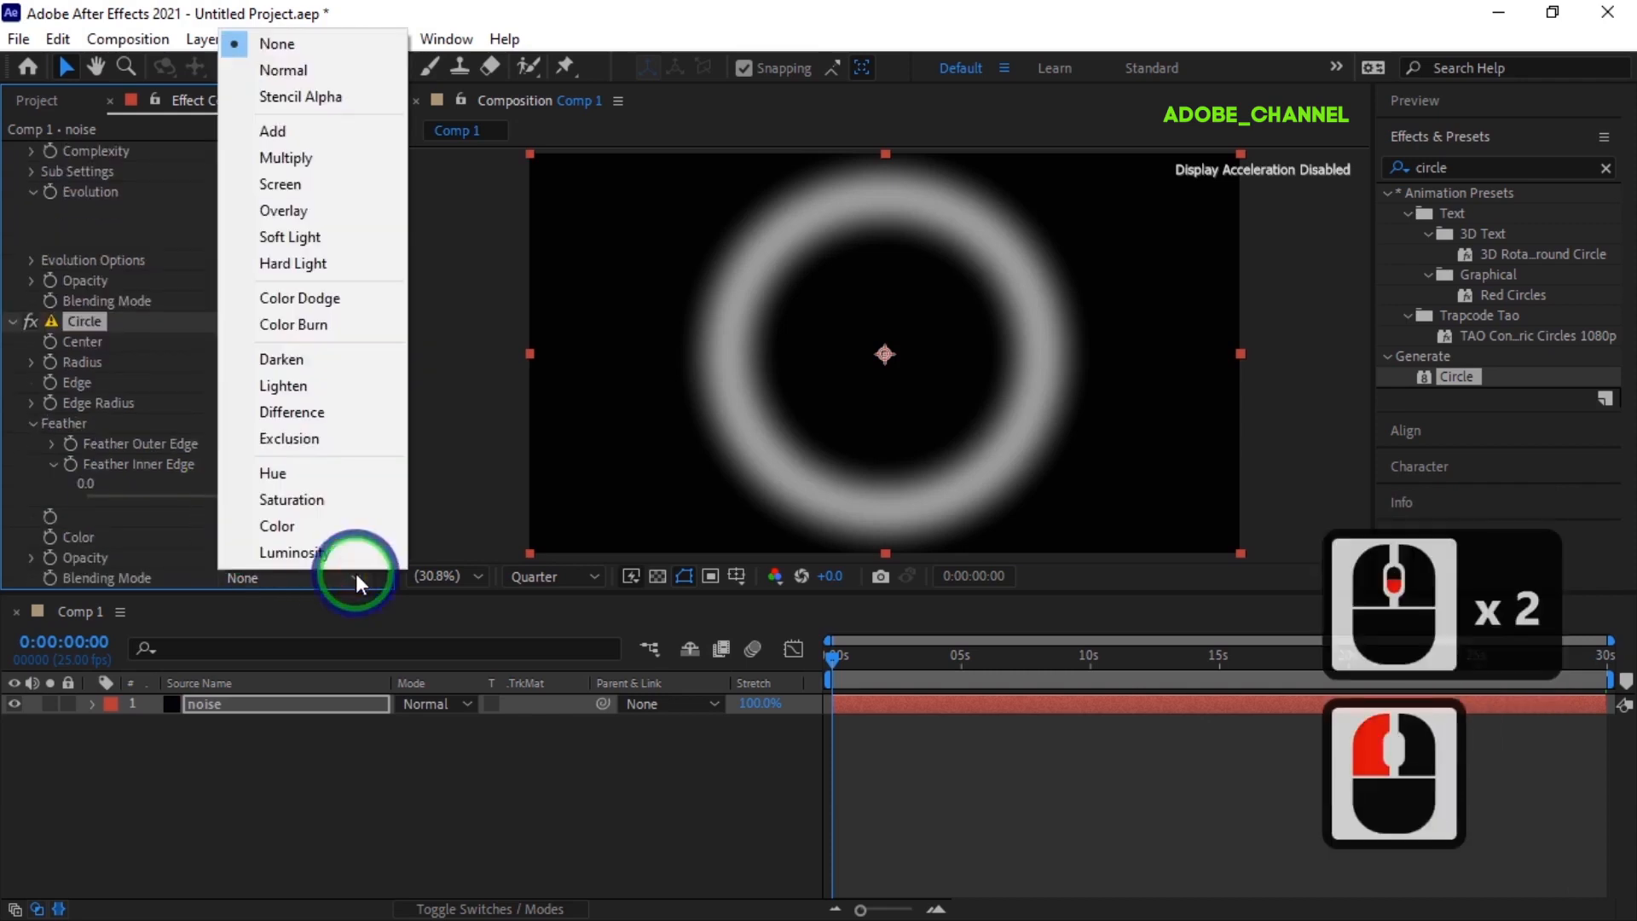
click(339, 97)
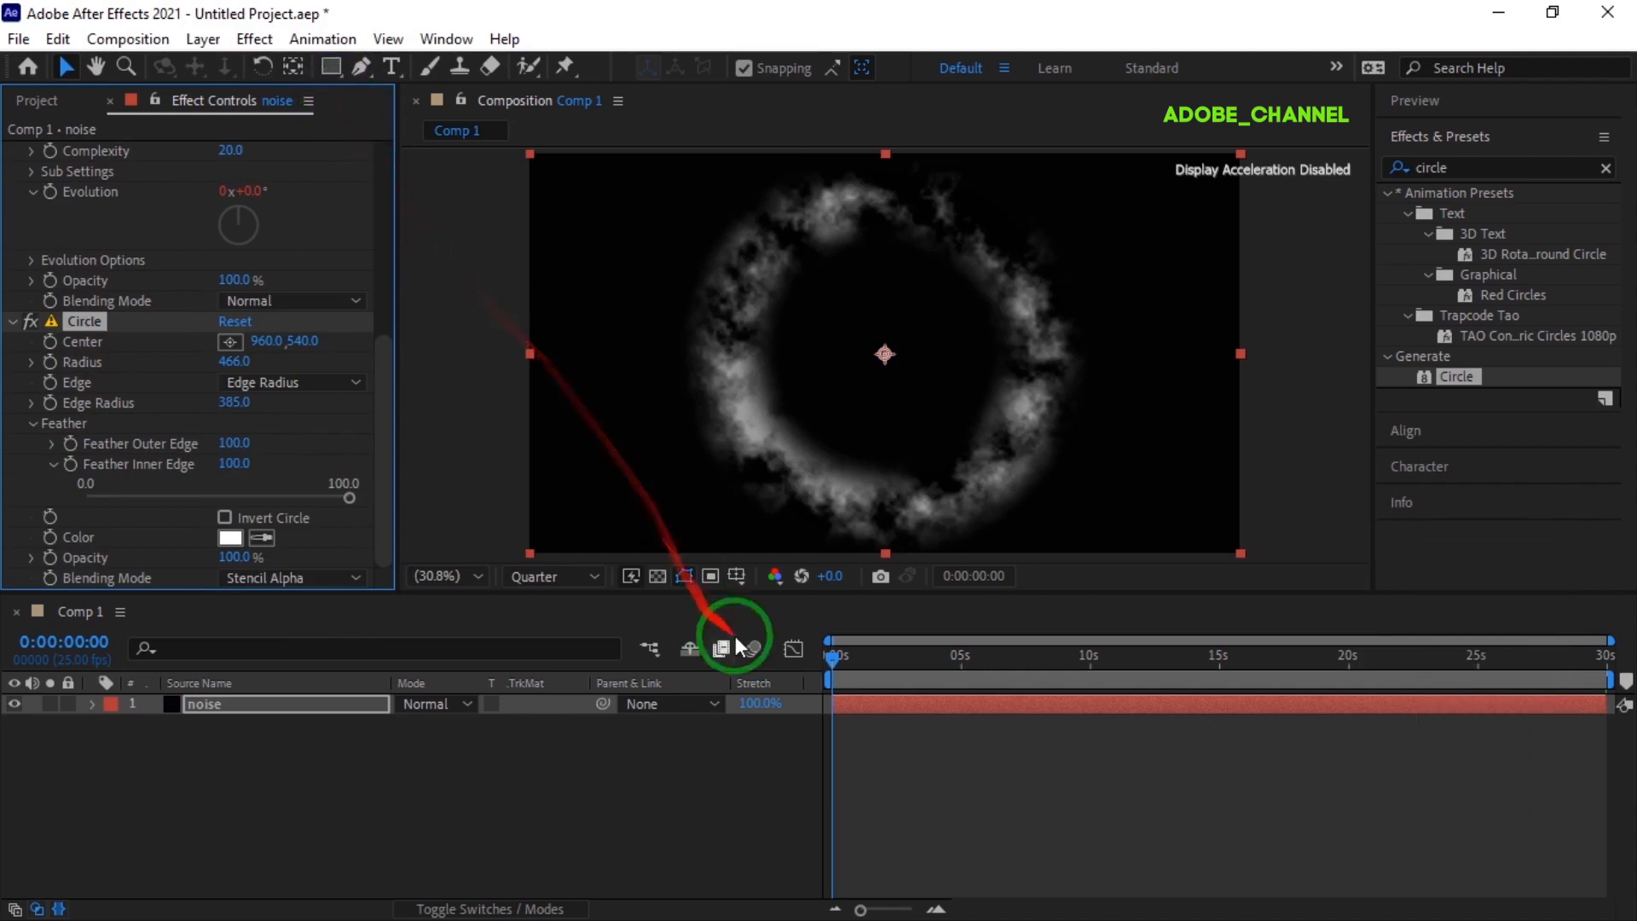
mouse_move(830, 657)
mouse_down()
mouse_move(933, 667)
mouse_move(806, 662)
mouse_up()
- Add an adjustment layer above the noise layer and apply the Twirl effect from Distort to it
right_click(449, 752)
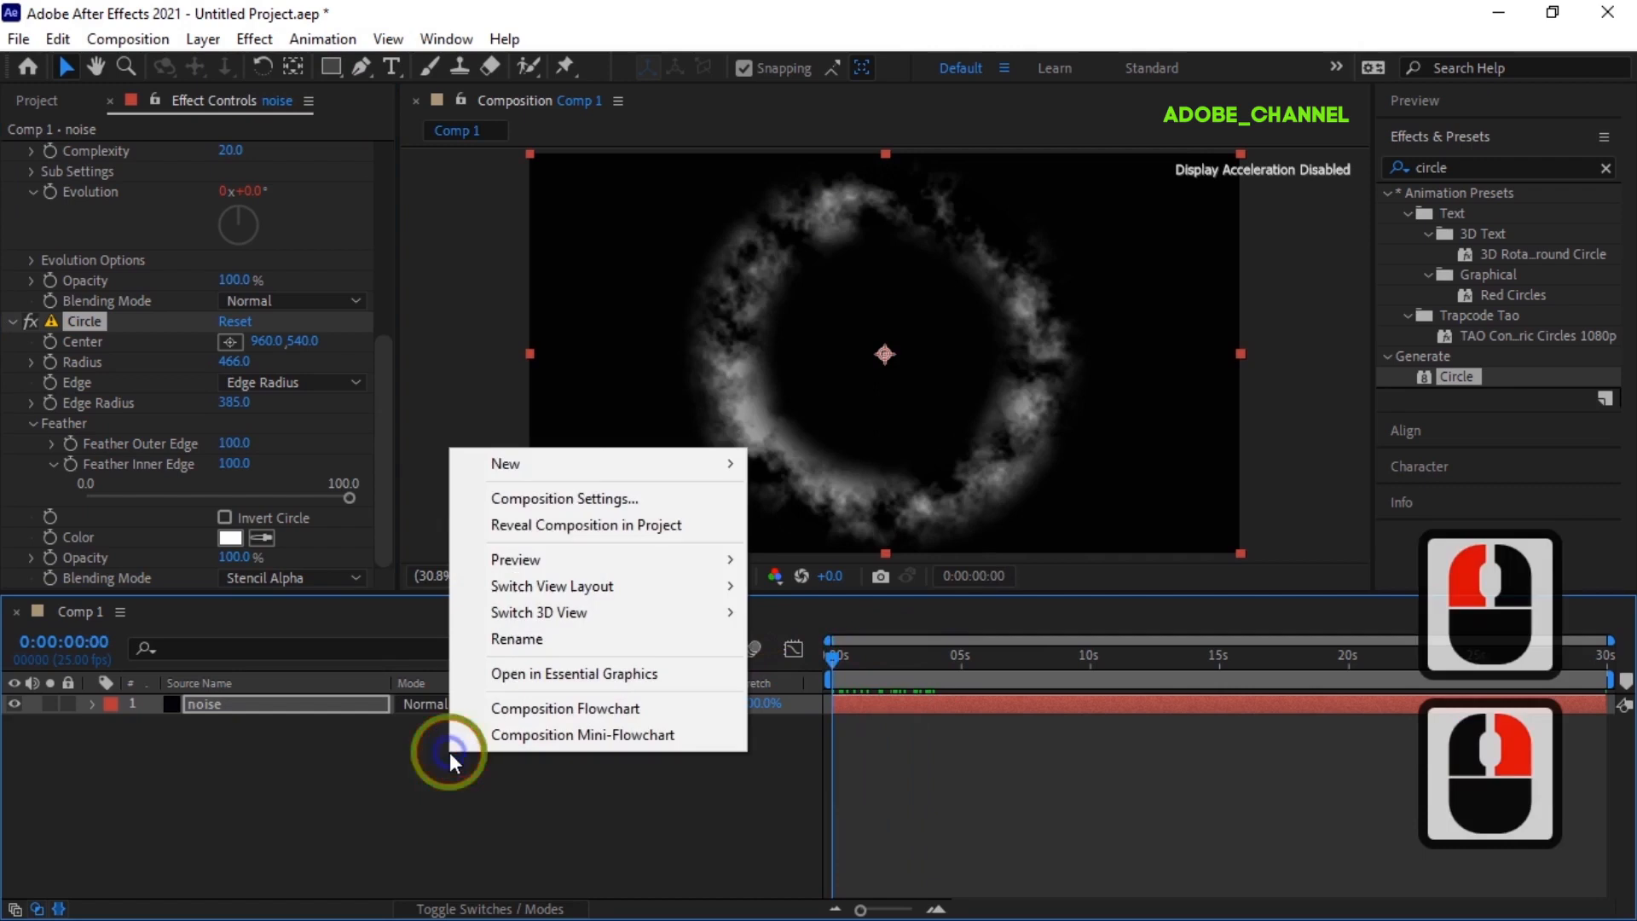
click(550, 472)
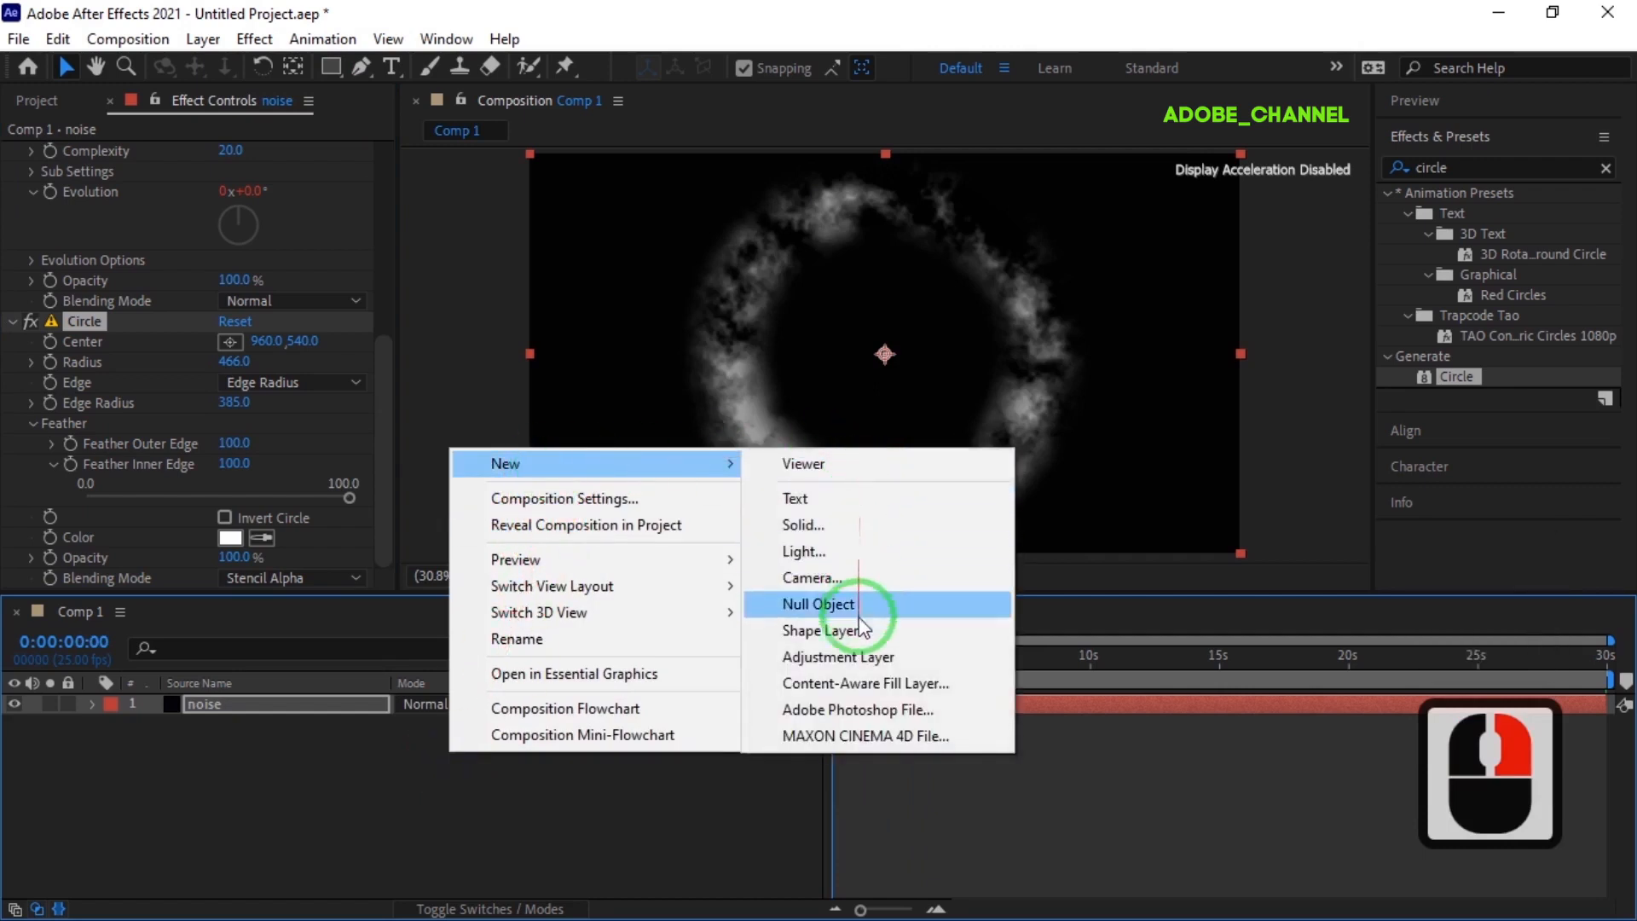
click(853, 657)
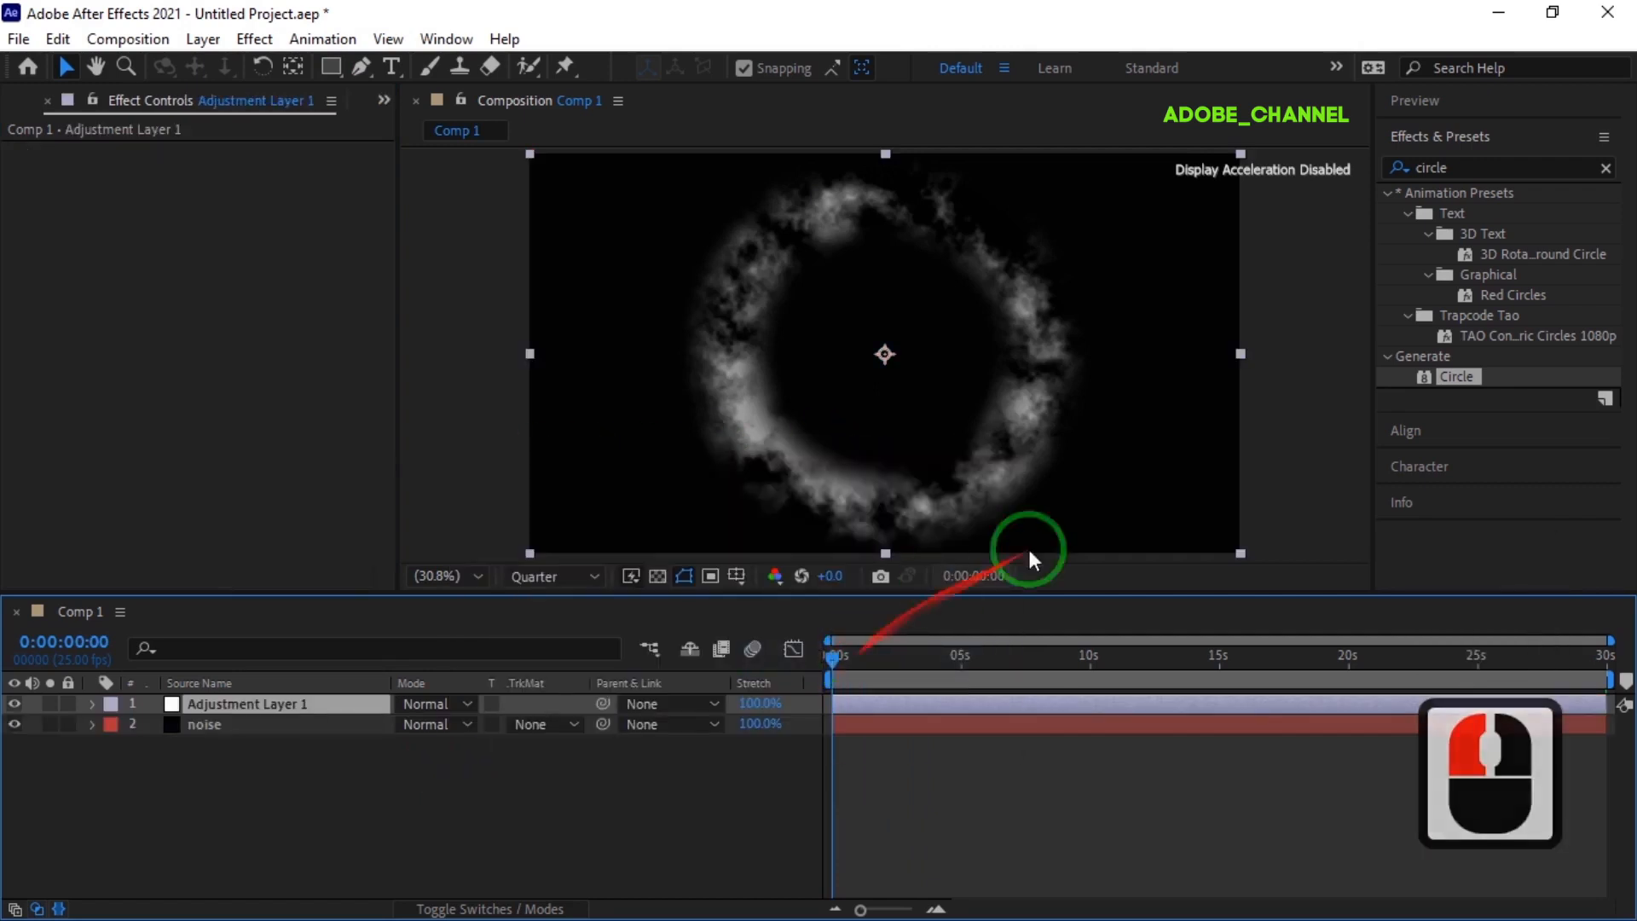
double_click(1467, 171)
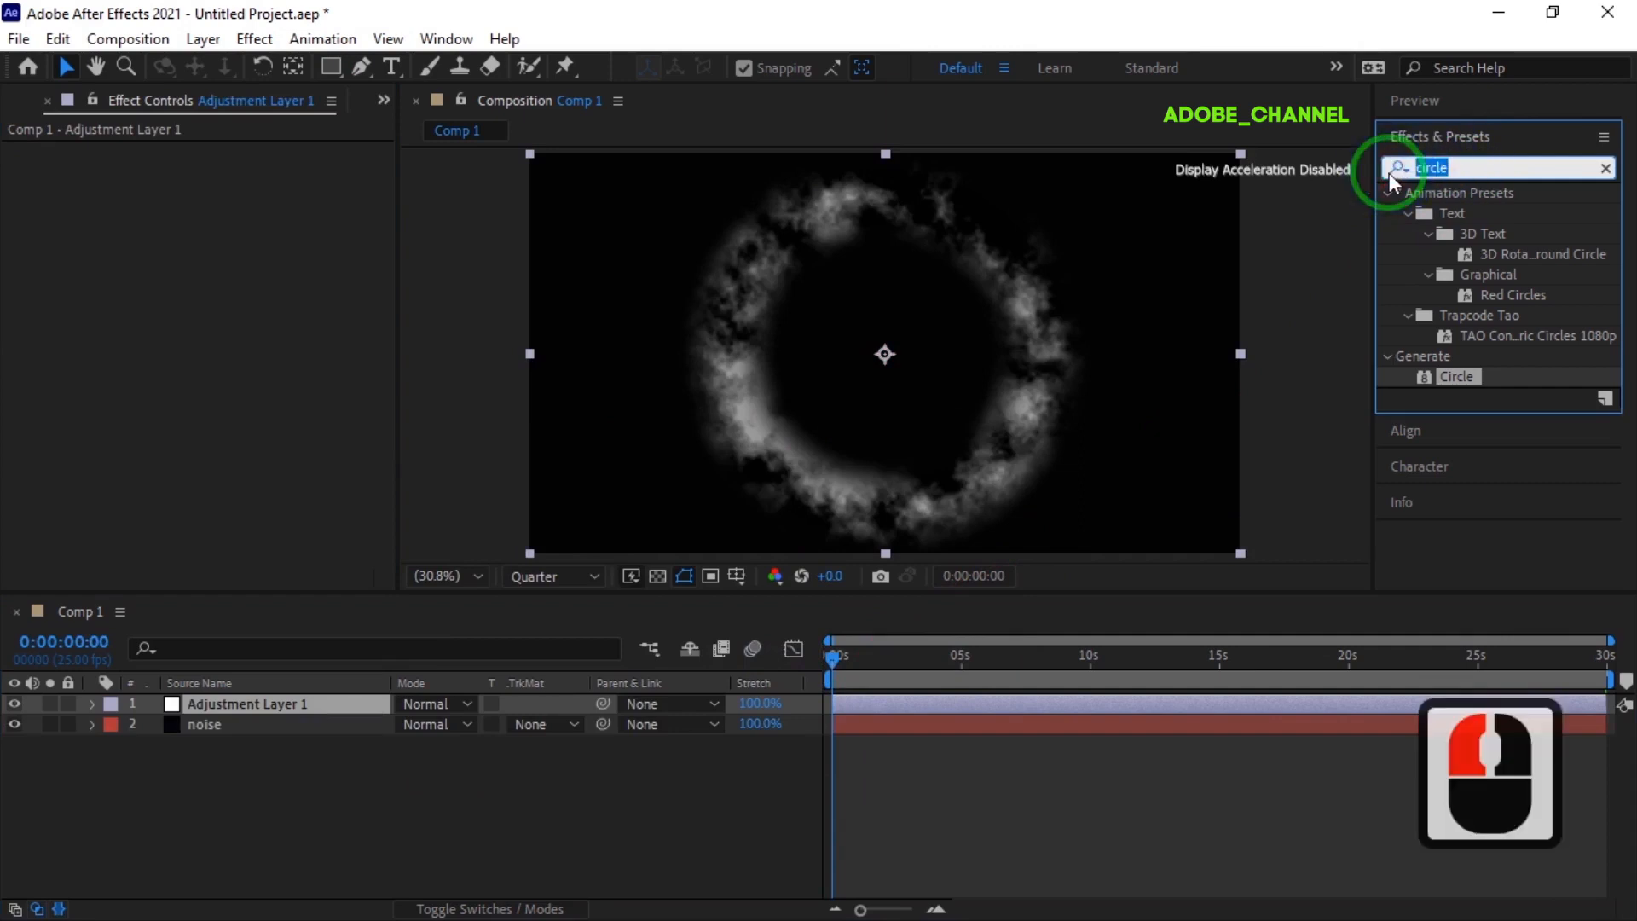
text(twir)
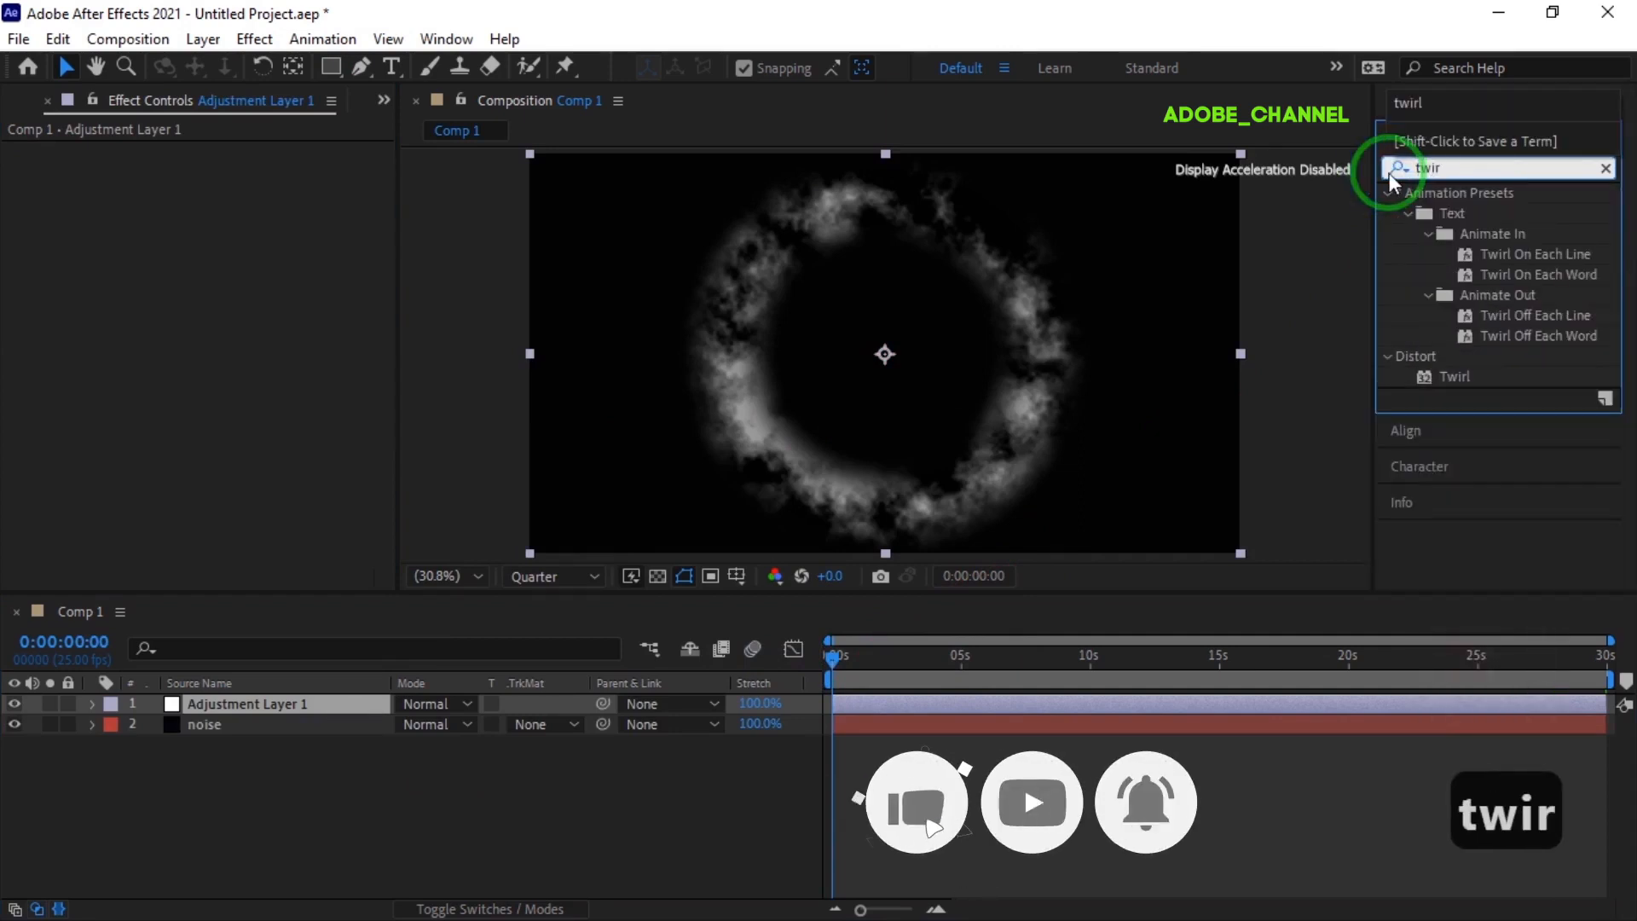
double_click(1449, 375)
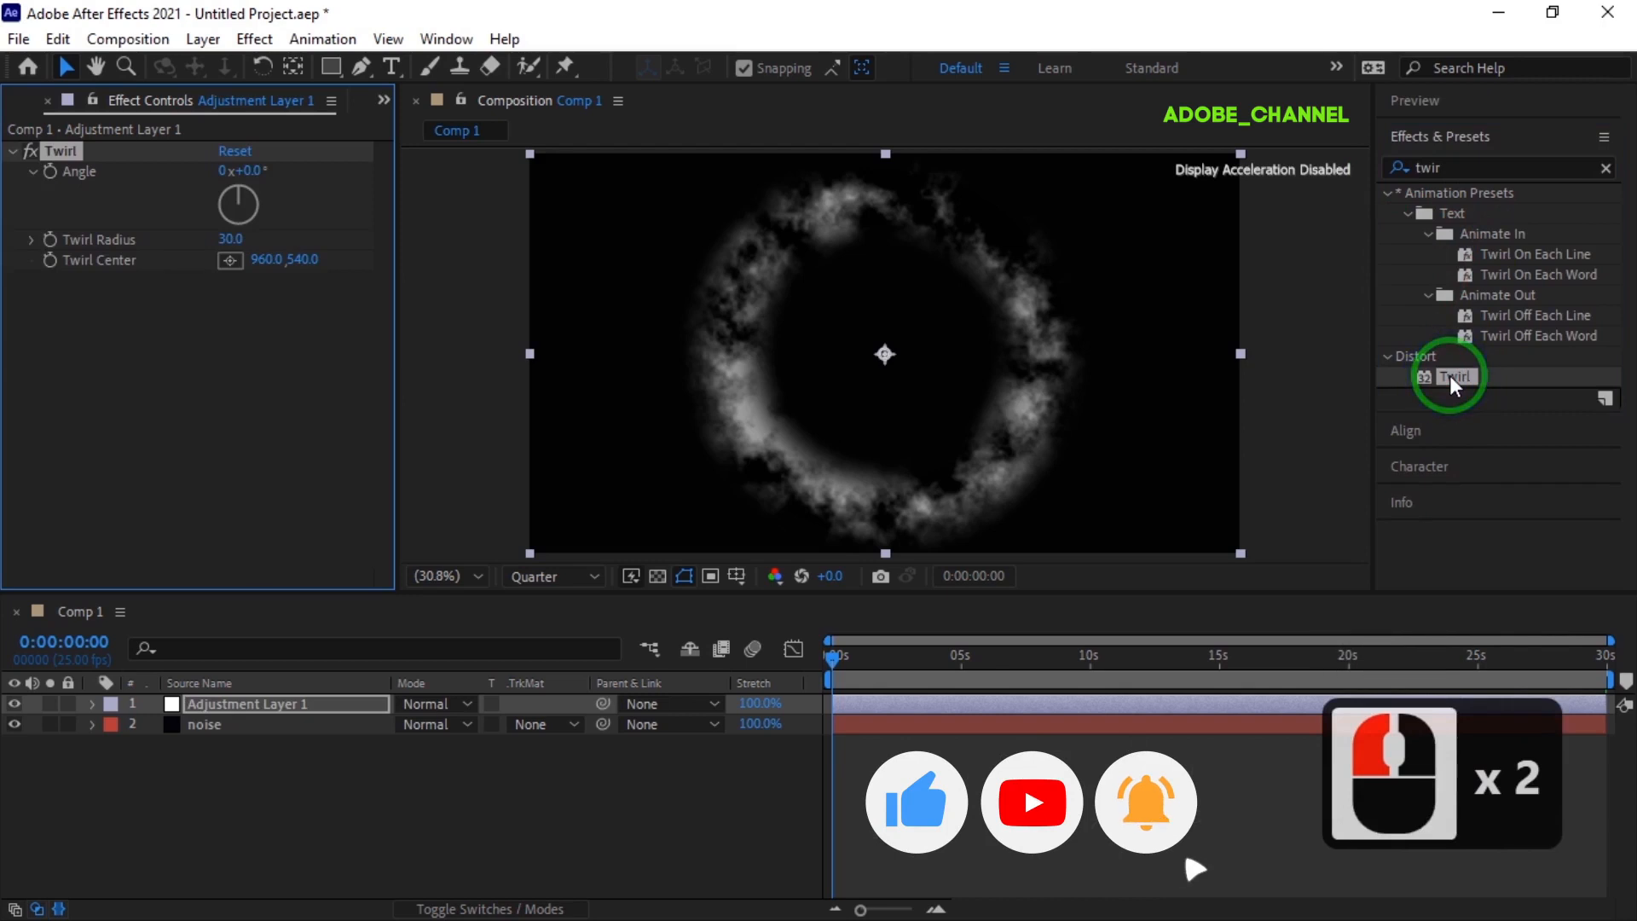
- Set the Twirl angle to 1x+75° and the Twirl Radius to 40
click(224, 171)
text(1)
key(Return)
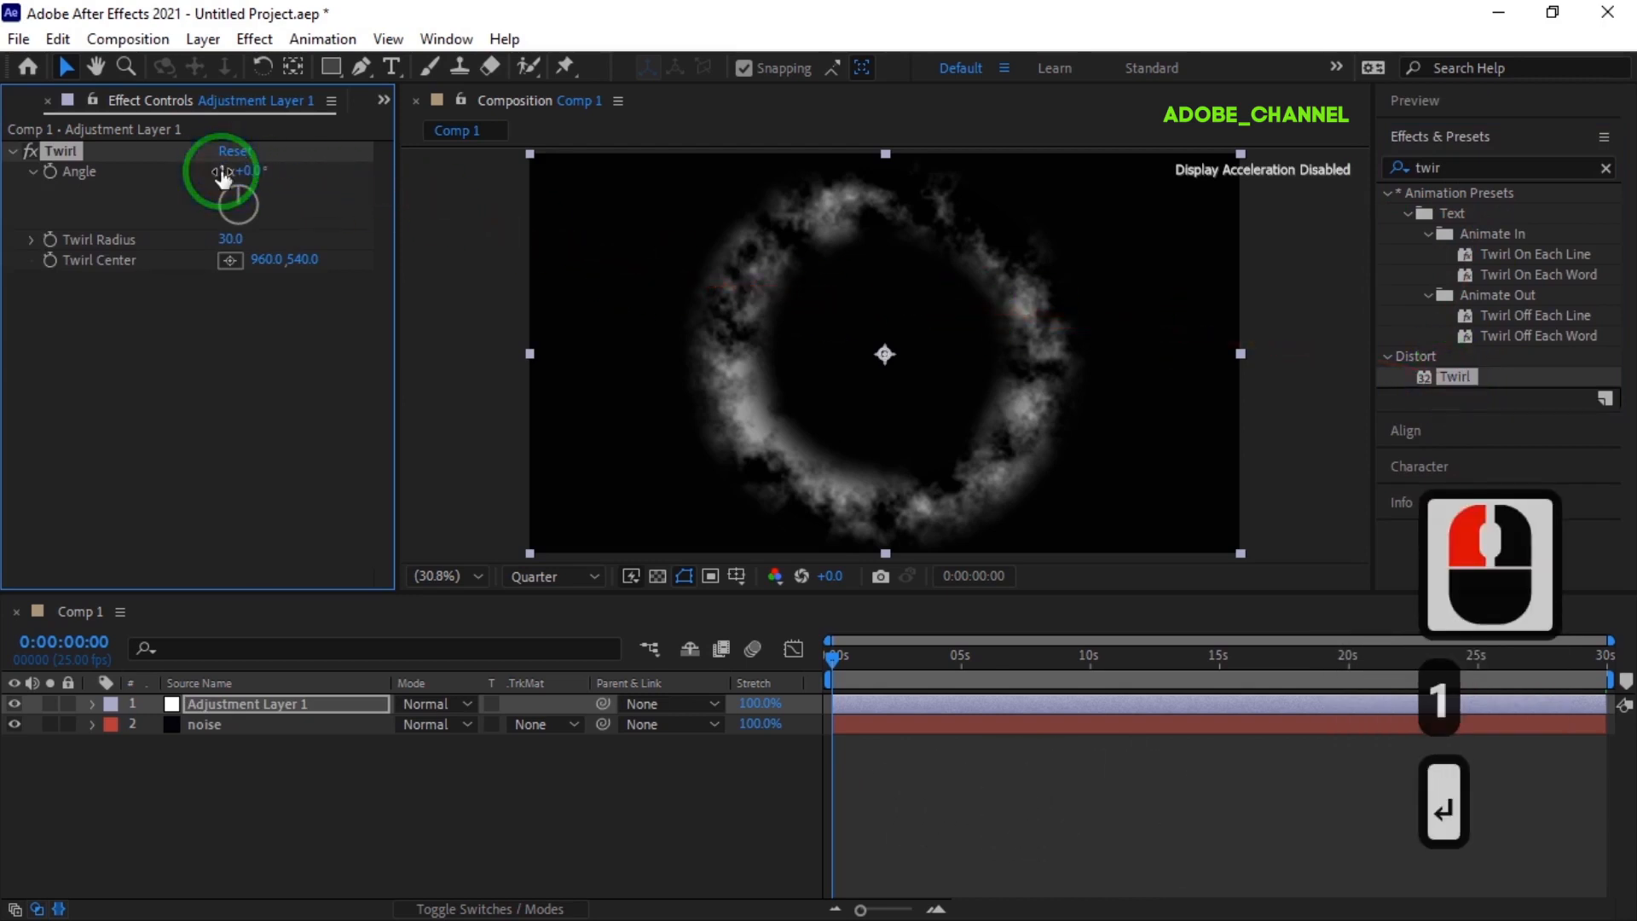
click(251, 172)
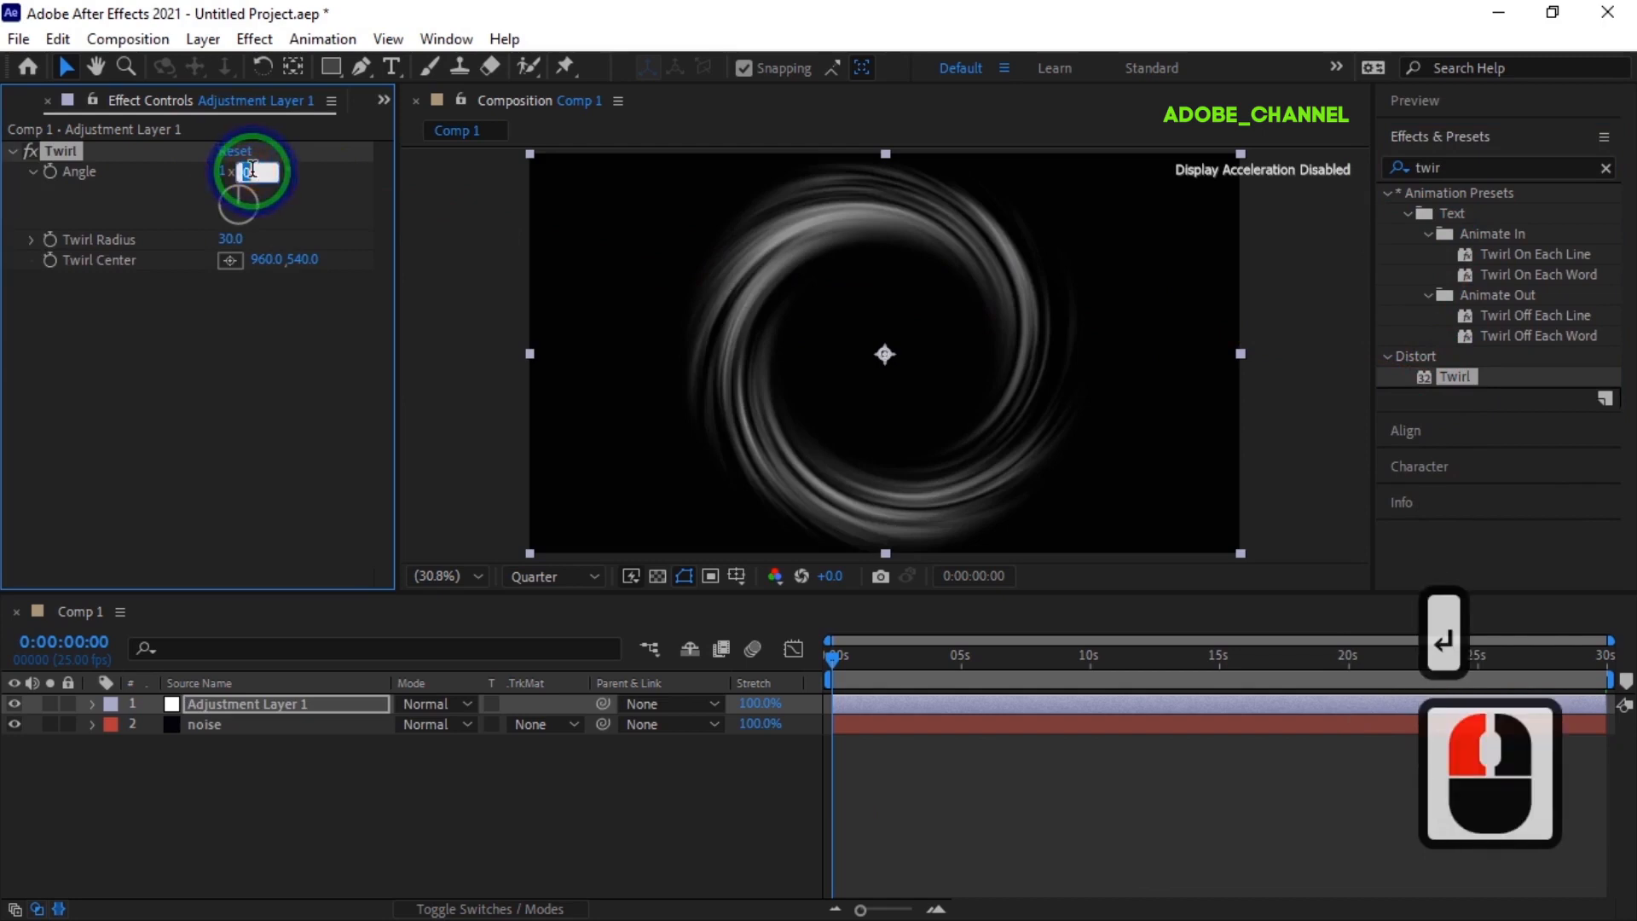
text(75)
key(Return)
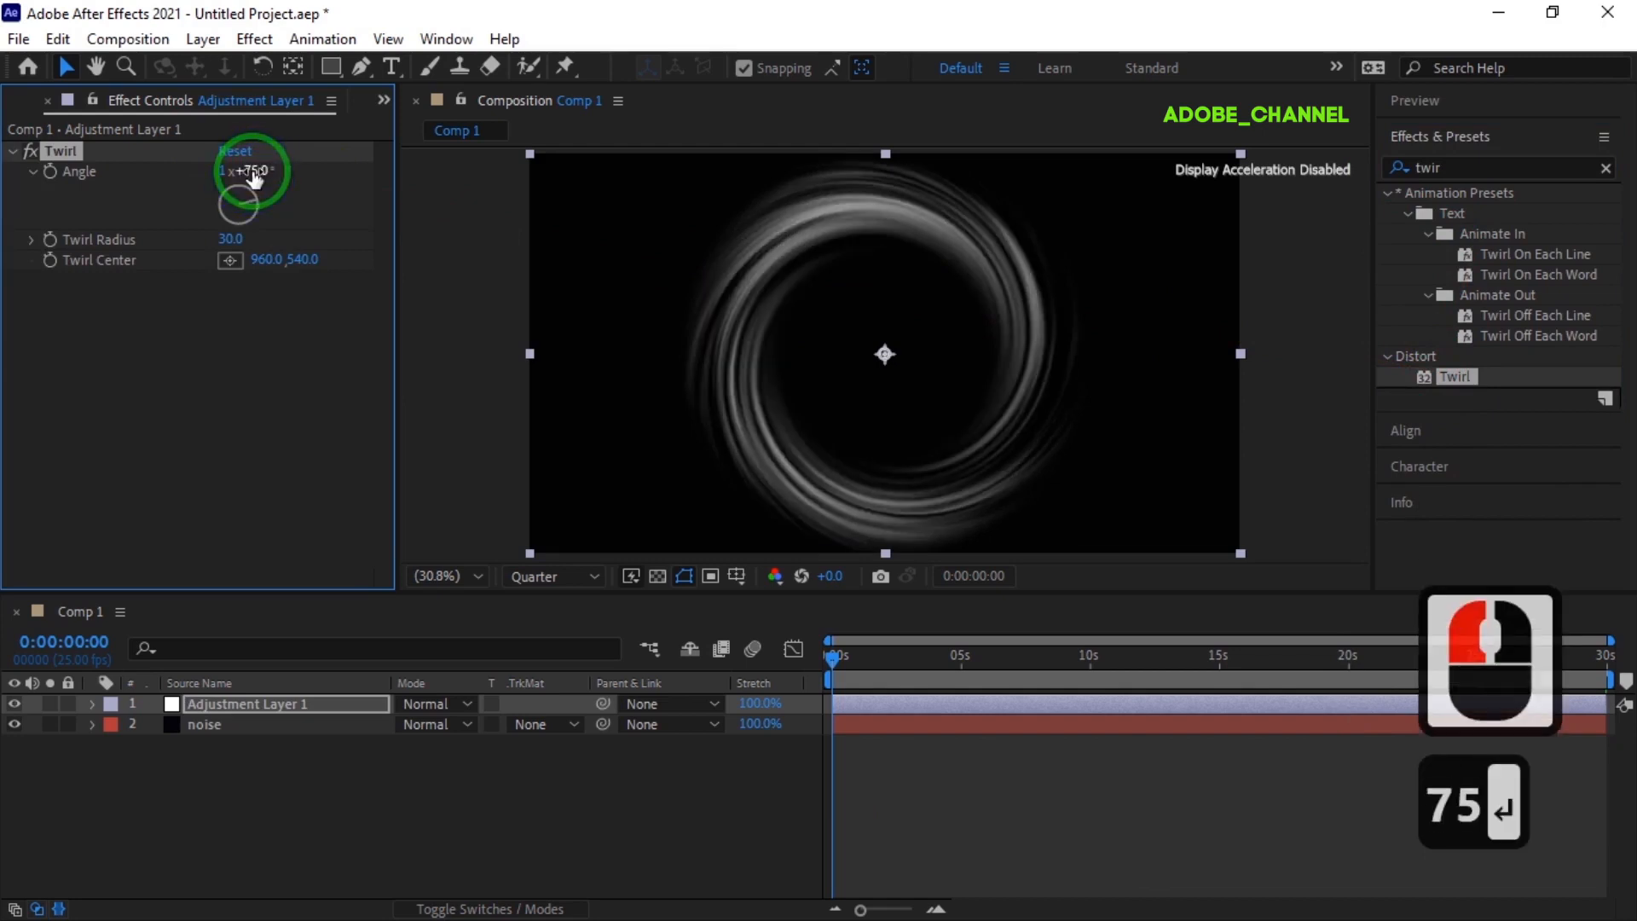
click(229, 240)
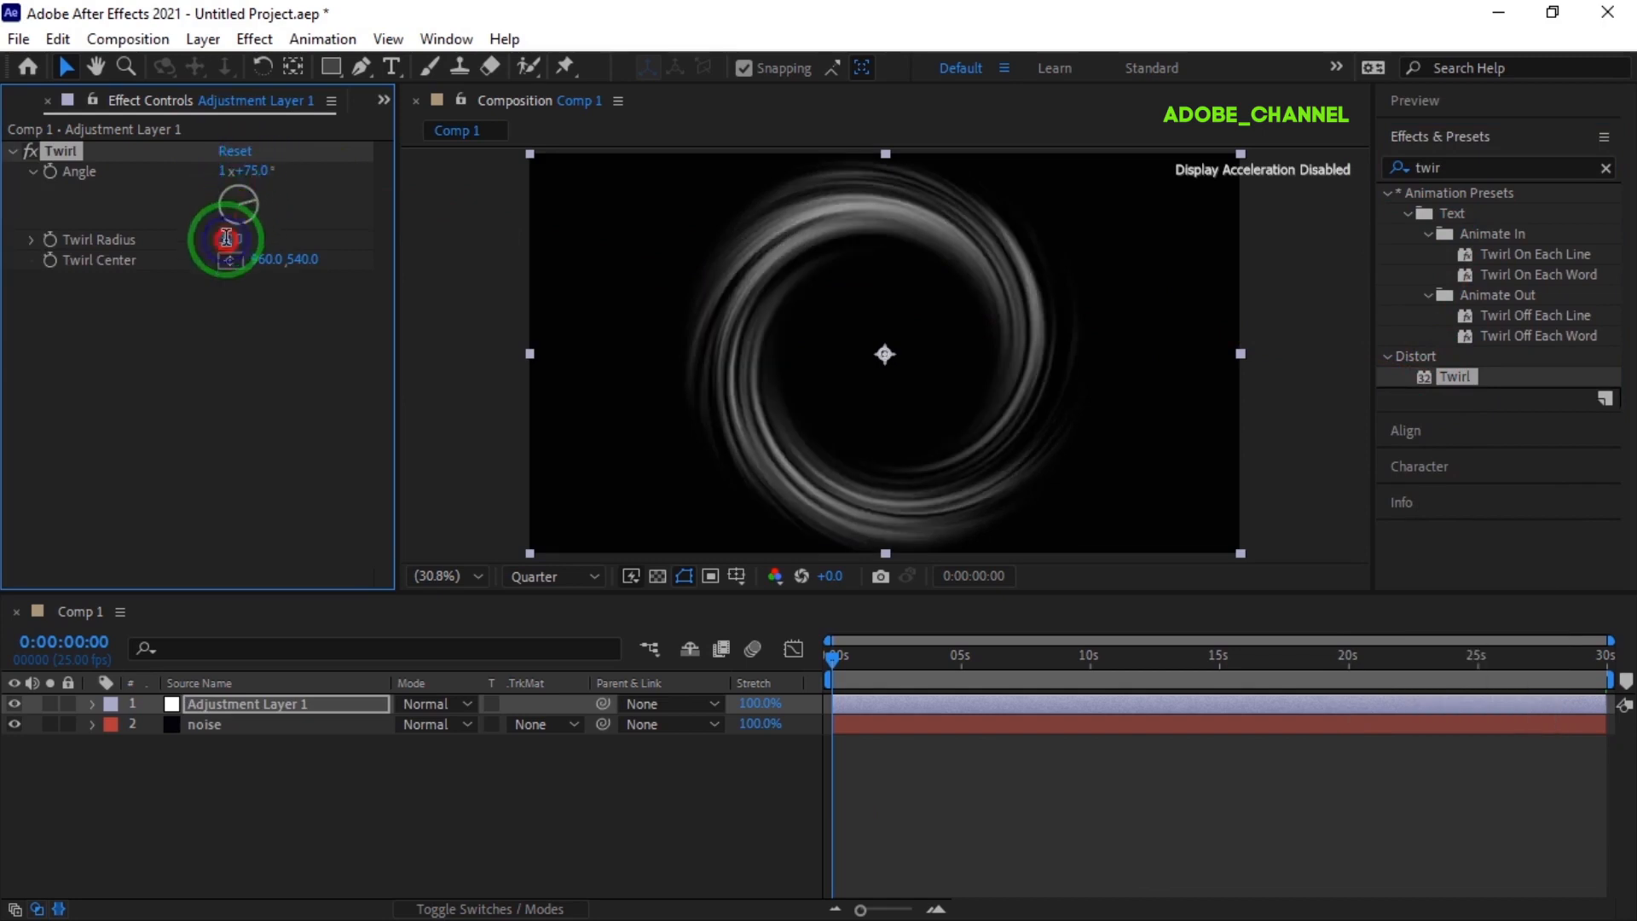
text(40)
key(Return)
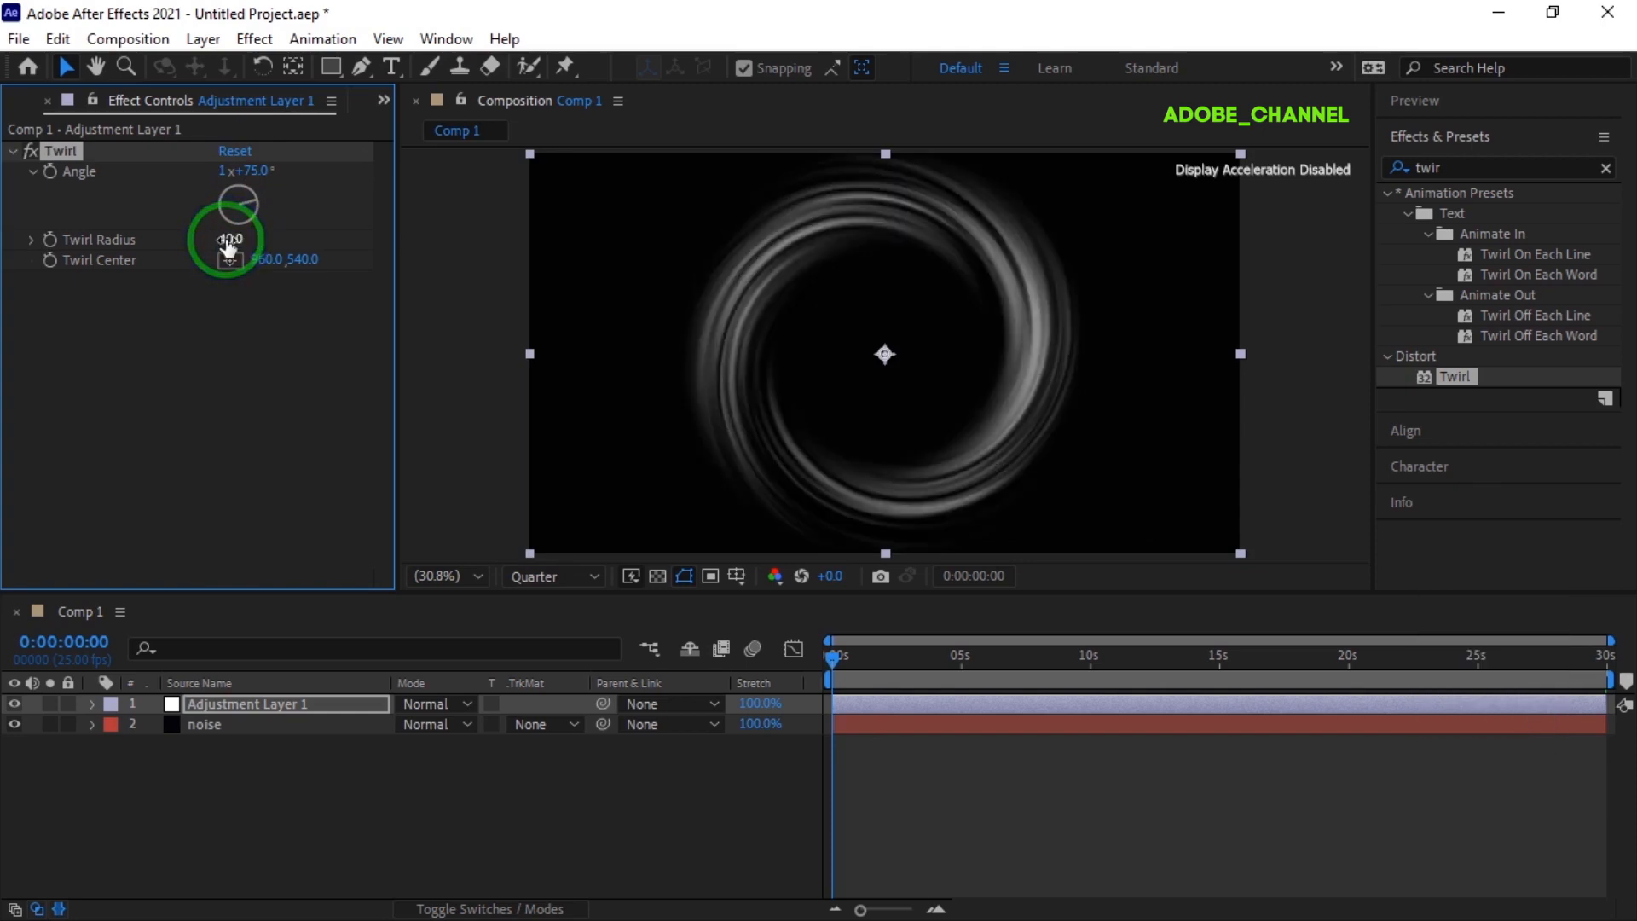
- Find the 4-Color Gradient effect under Generate and apply it to the adjustment layer
click(1402, 174)
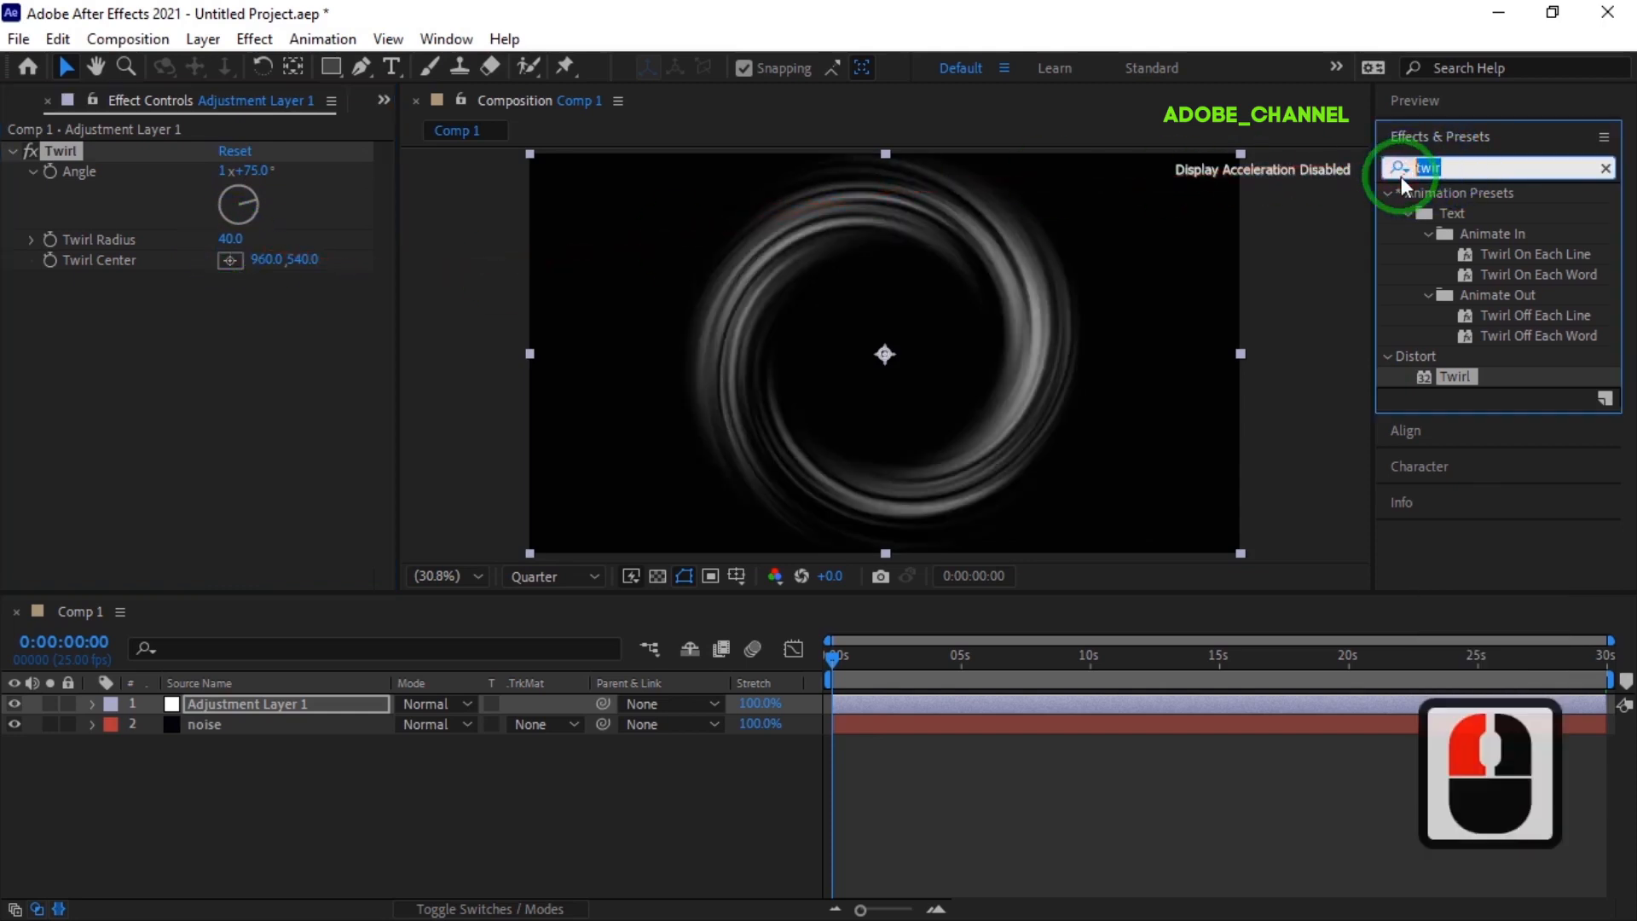
text(4-)
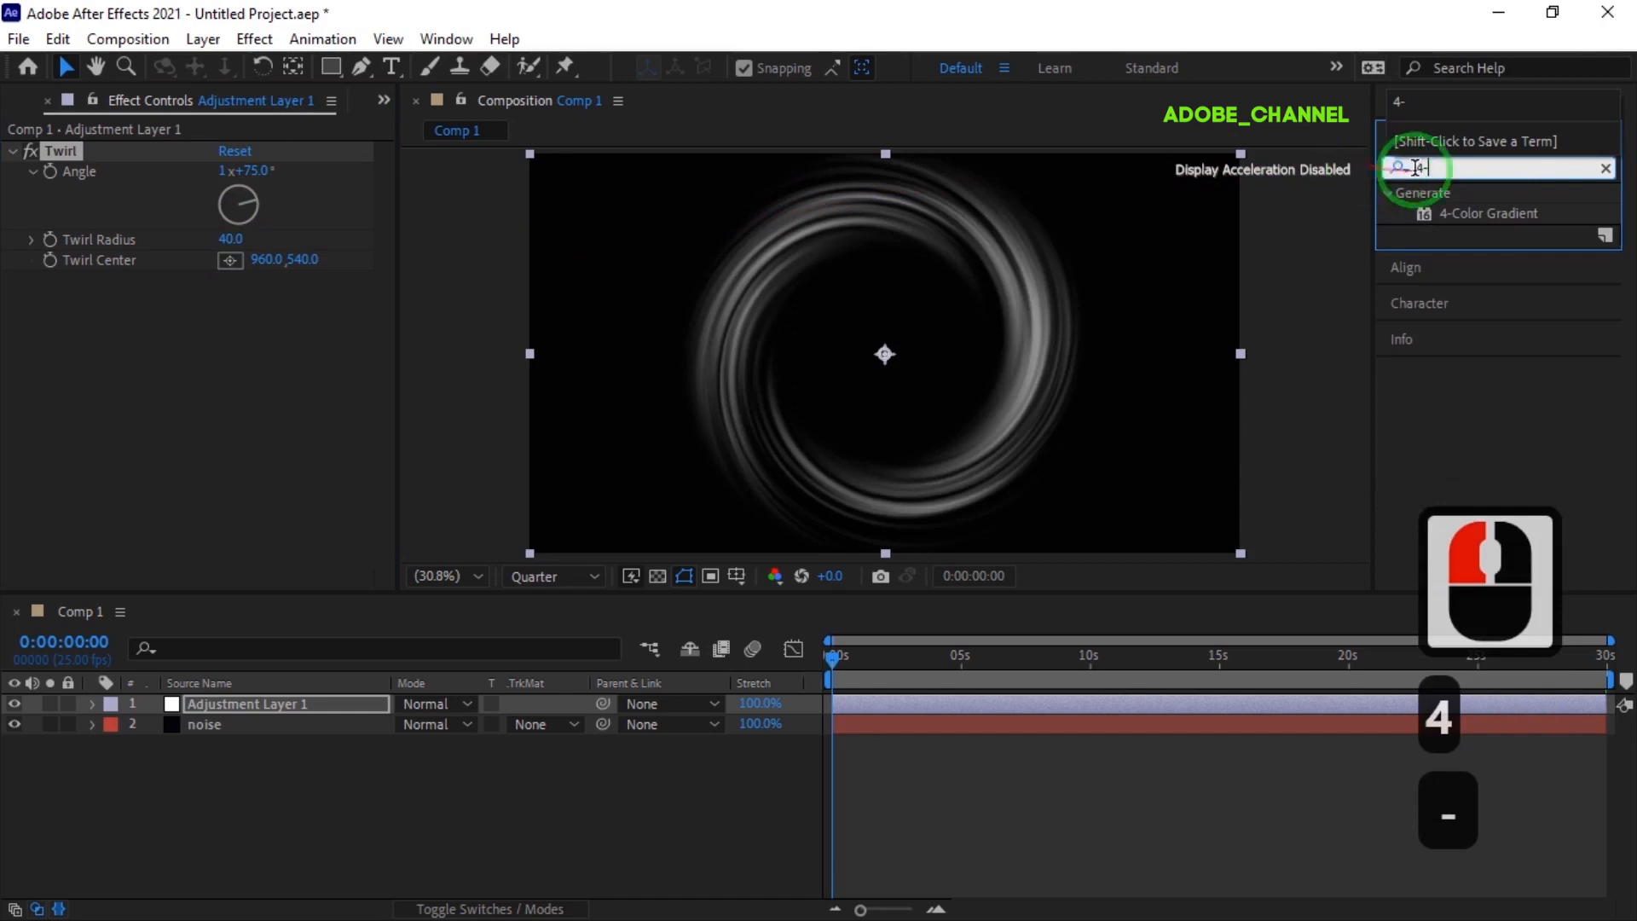
double_click(1501, 213)
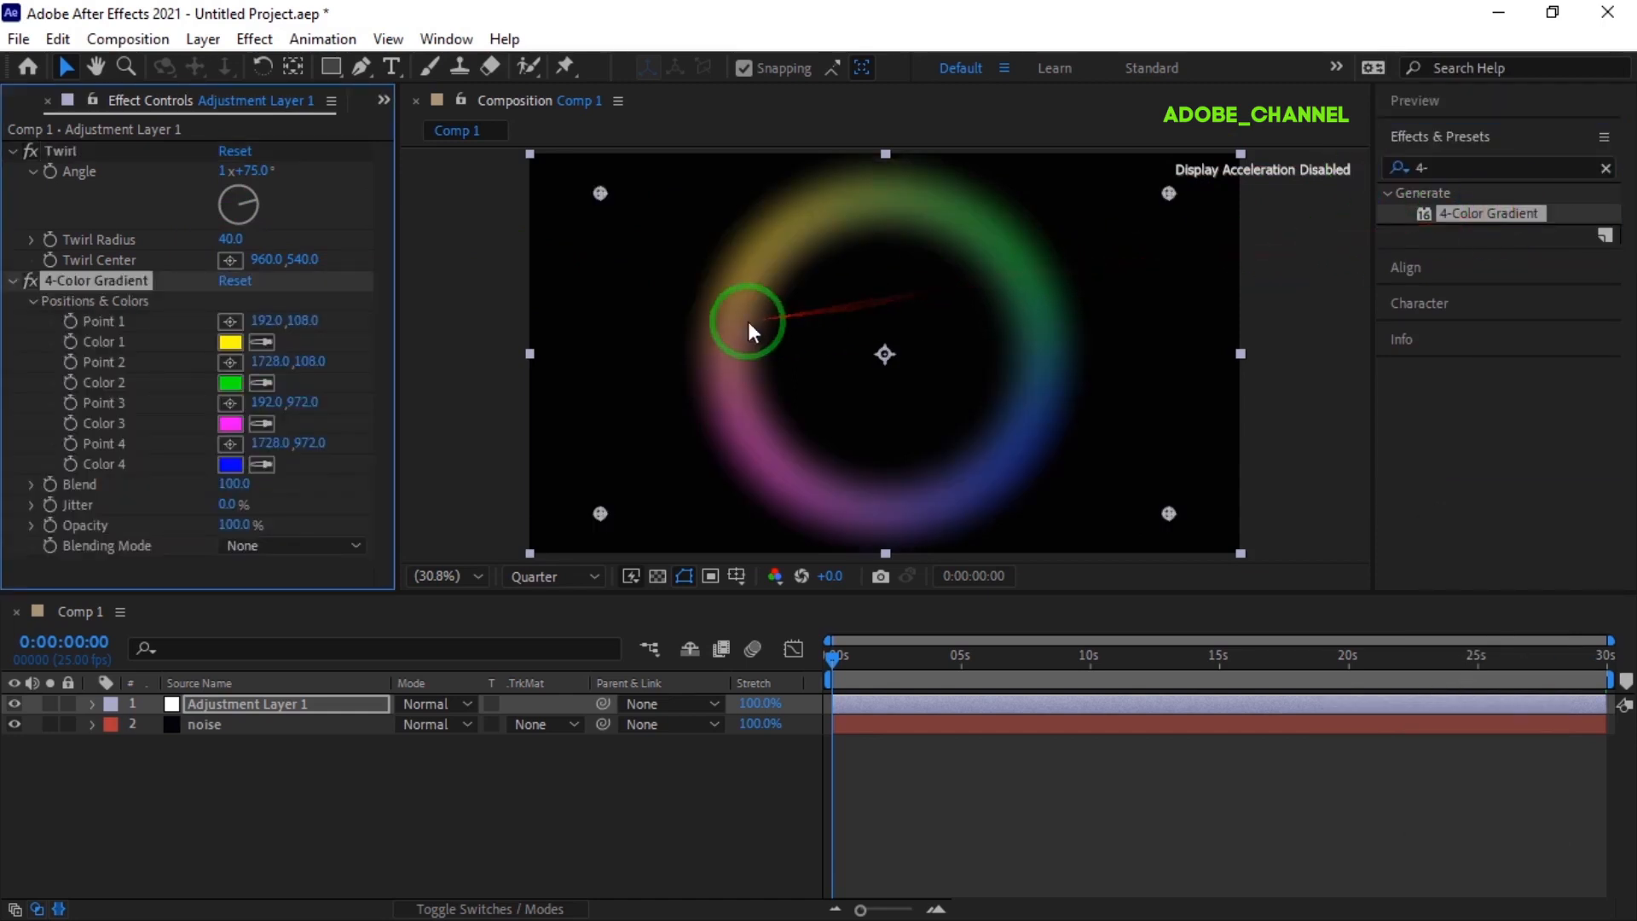
- Move the four gradient points inside the ring, to about (701, 380), (1177, 306), (766, 777) and (1196, 764)
drag(600, 192, 789, 293)
drag(1169, 193, 1163, 198)
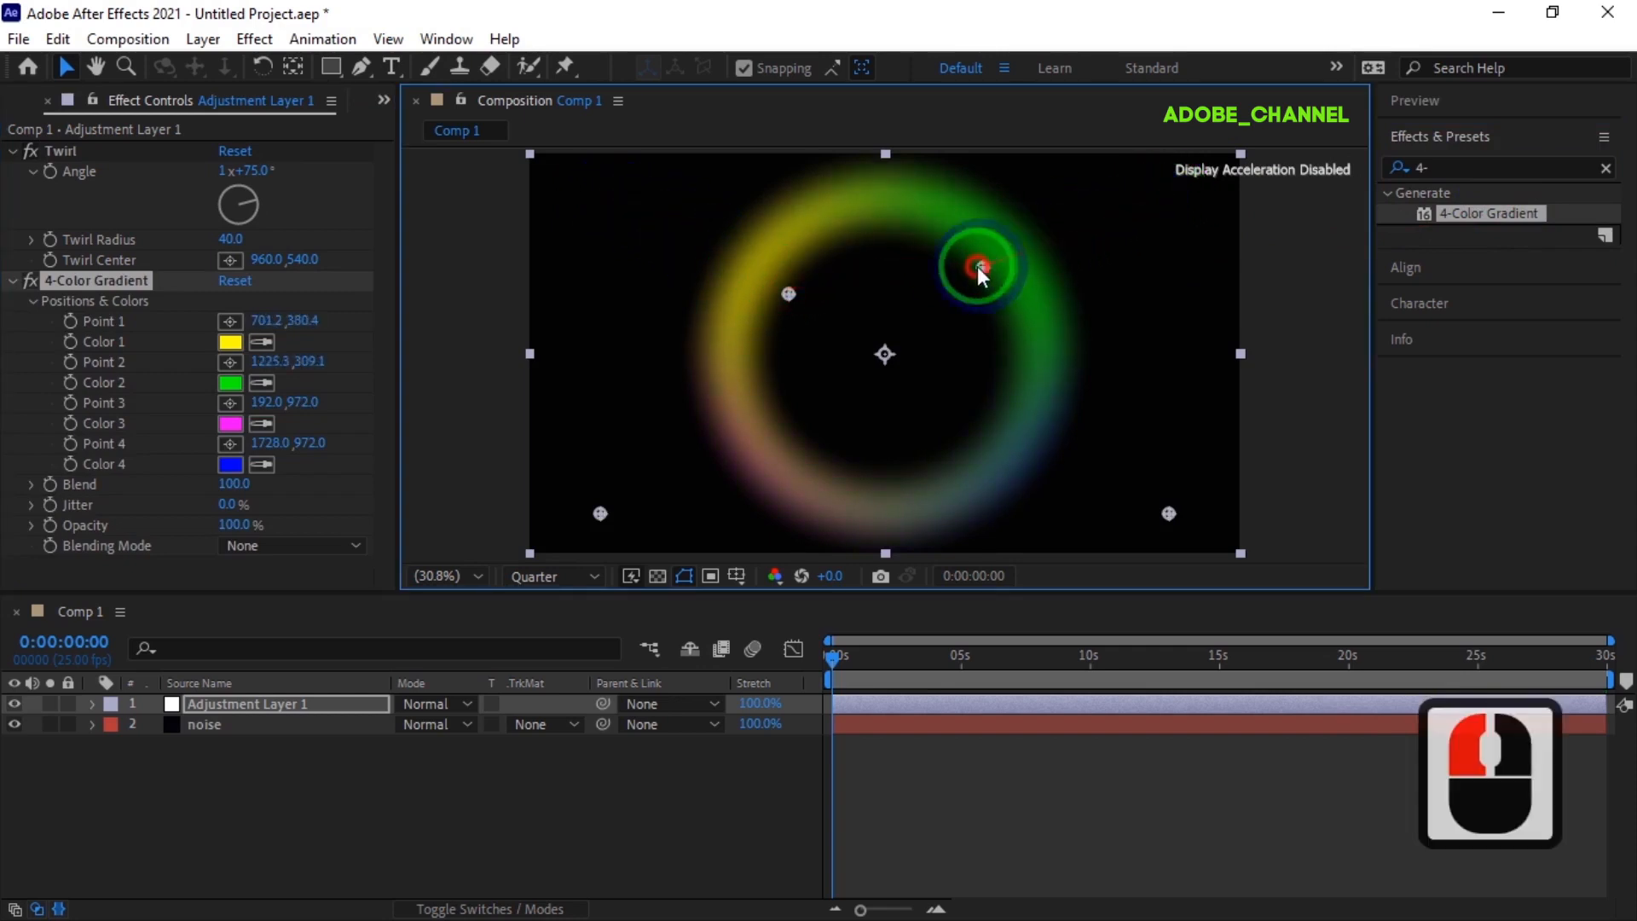
drag(969, 266, 965, 266)
drag(1169, 513, 974, 438)
drag(600, 510, 812, 438)
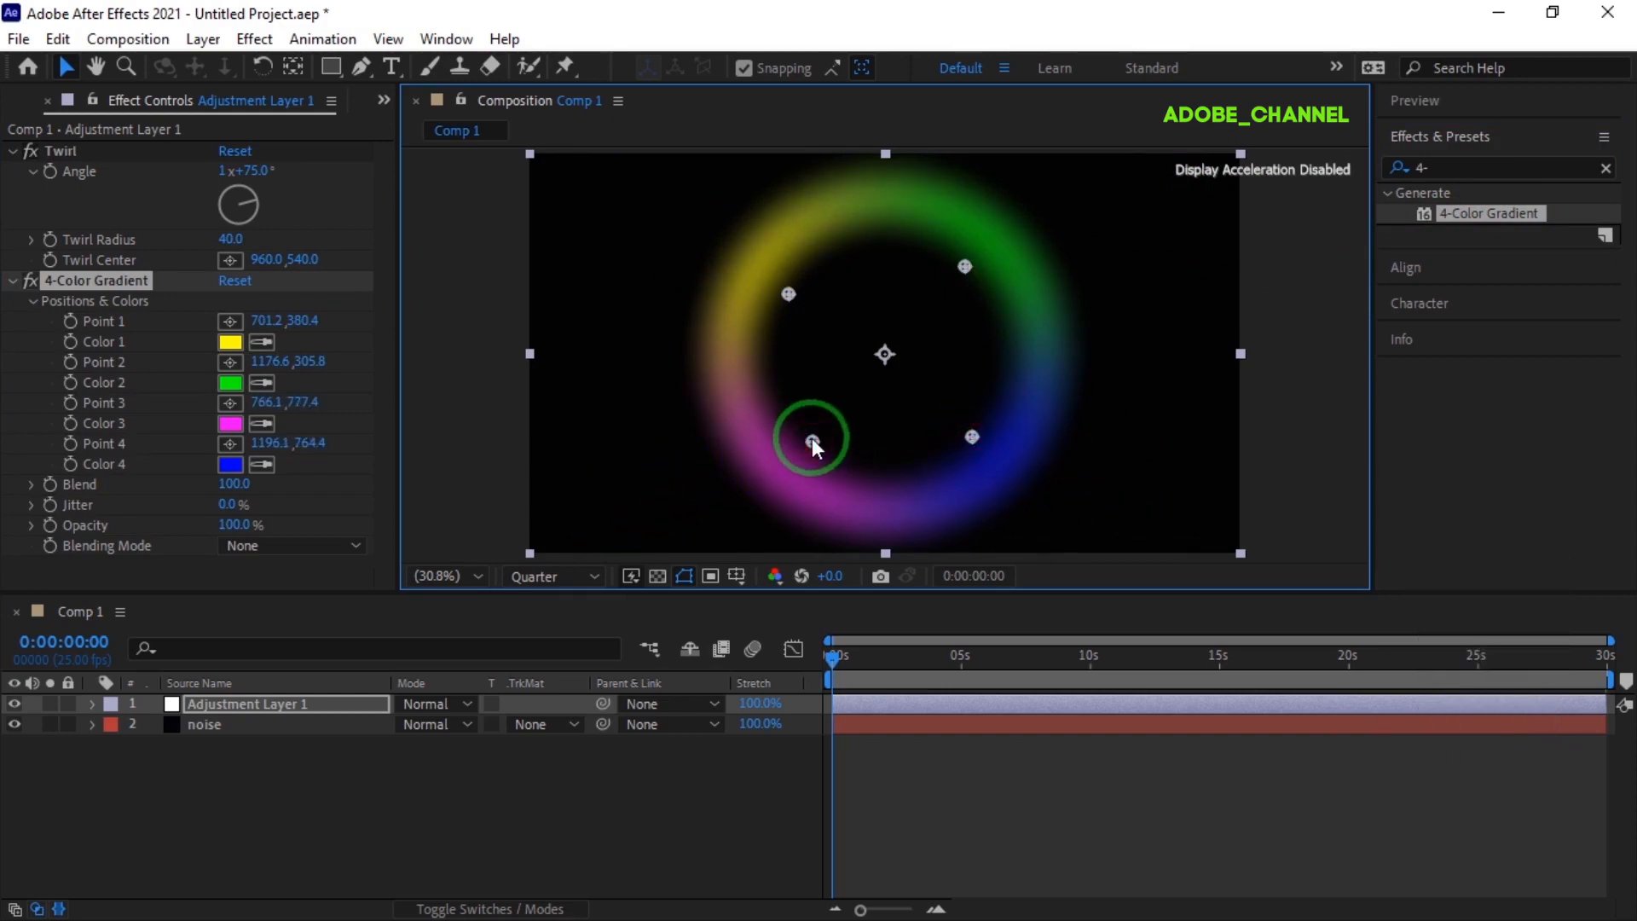
- Set the 4-Color Gradient's blending mode to Overlay and duplicate the effect
click(358, 545)
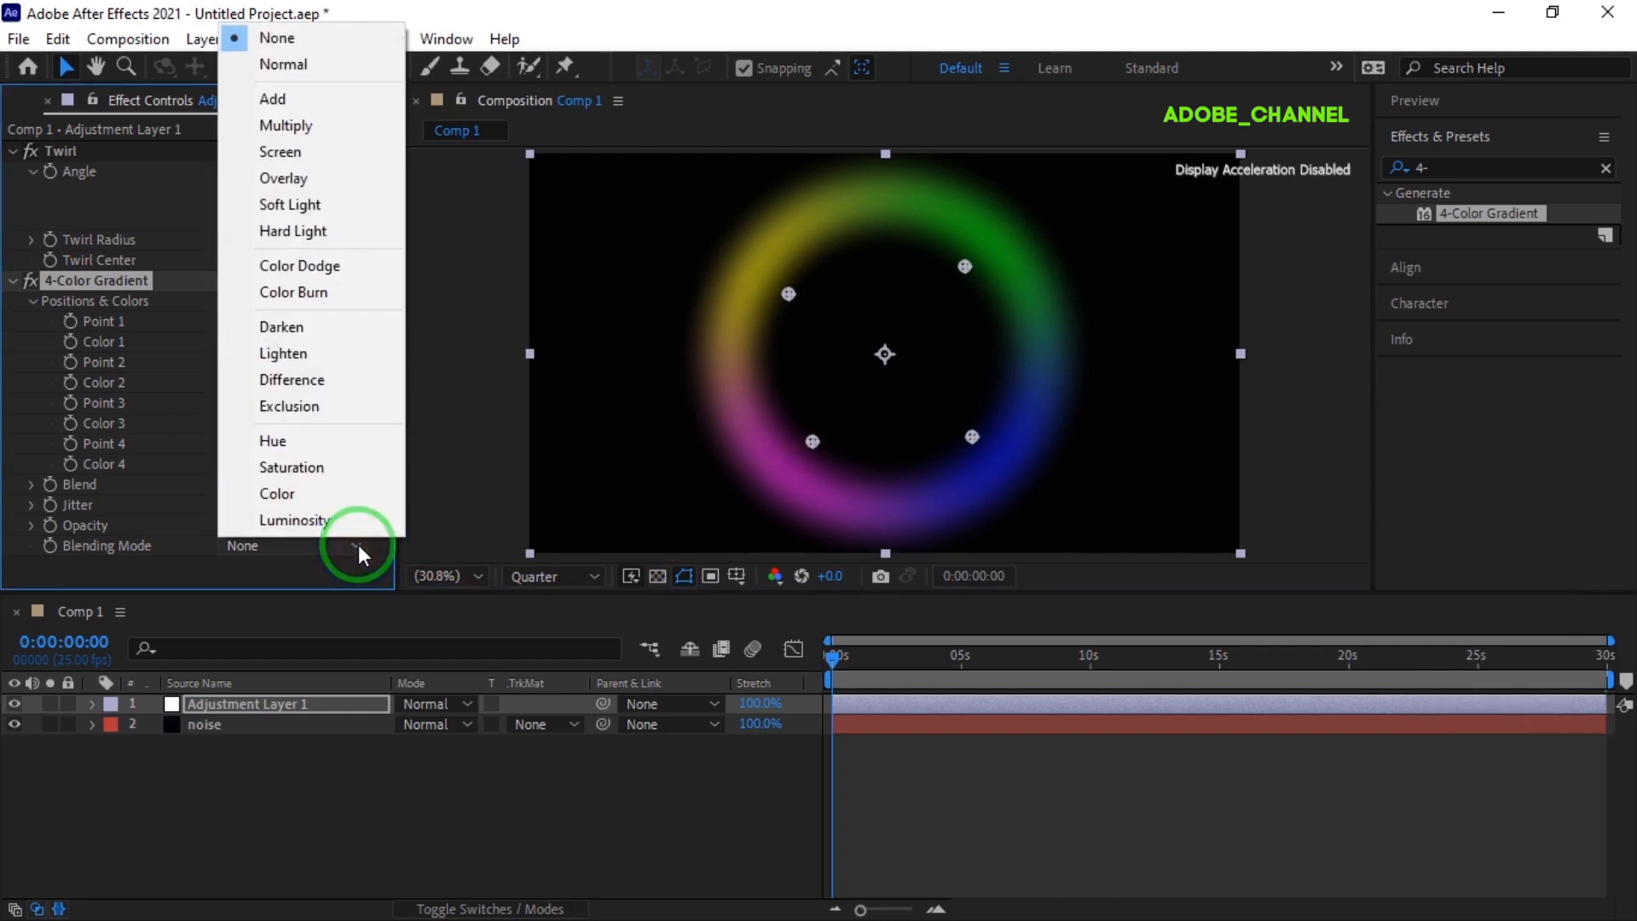
click(290, 181)
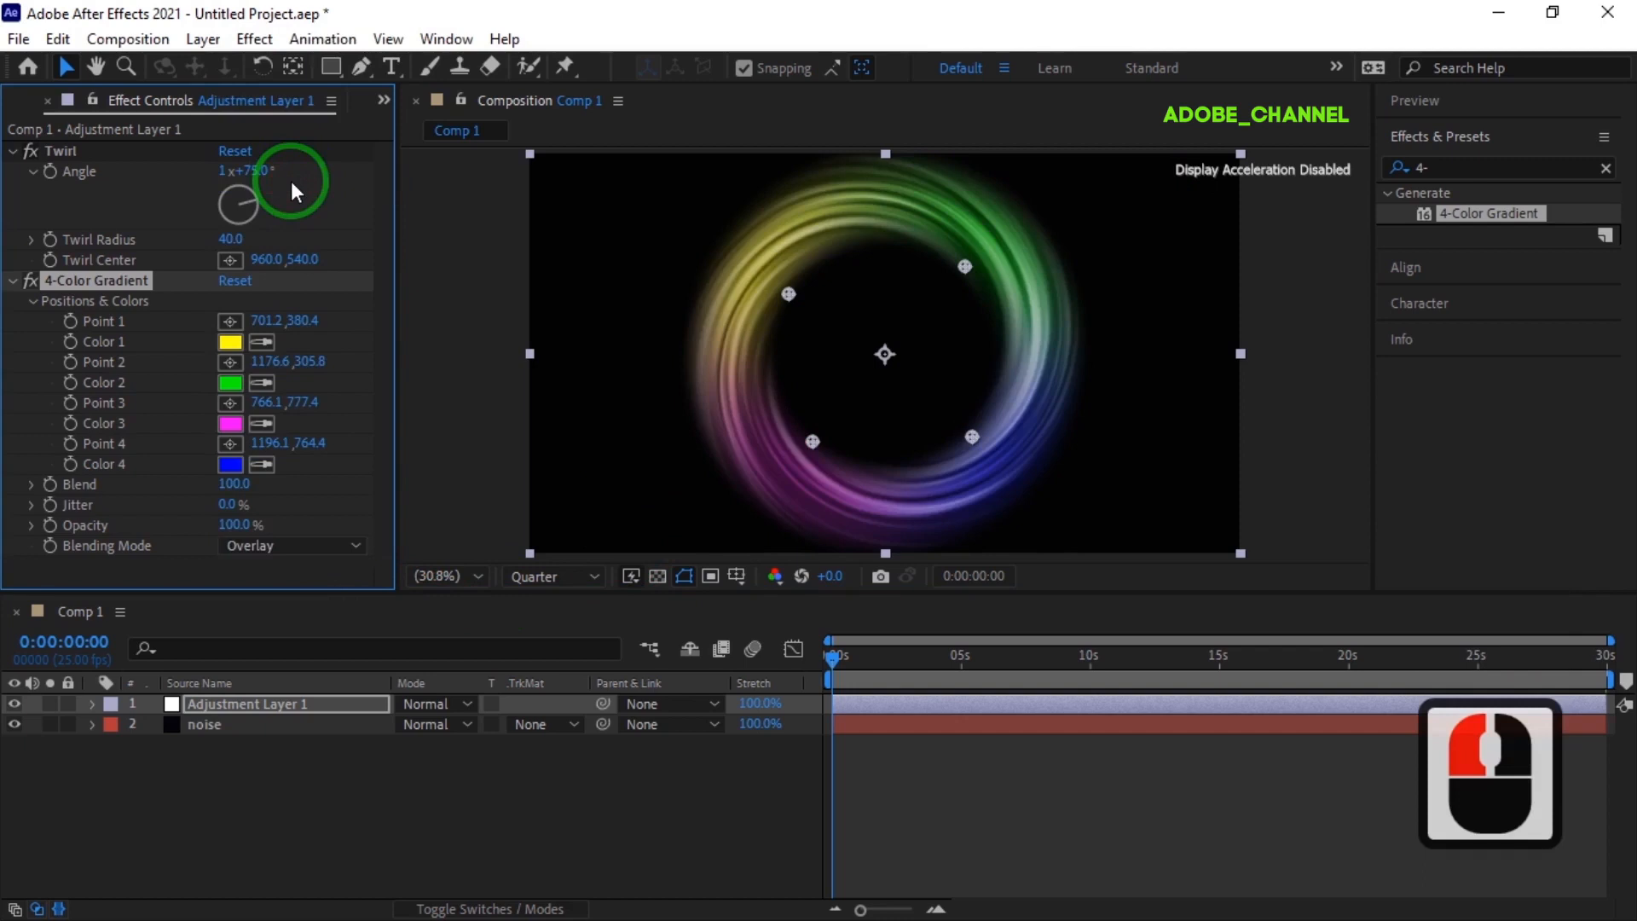
click(102, 282)
key(ctrl+d)
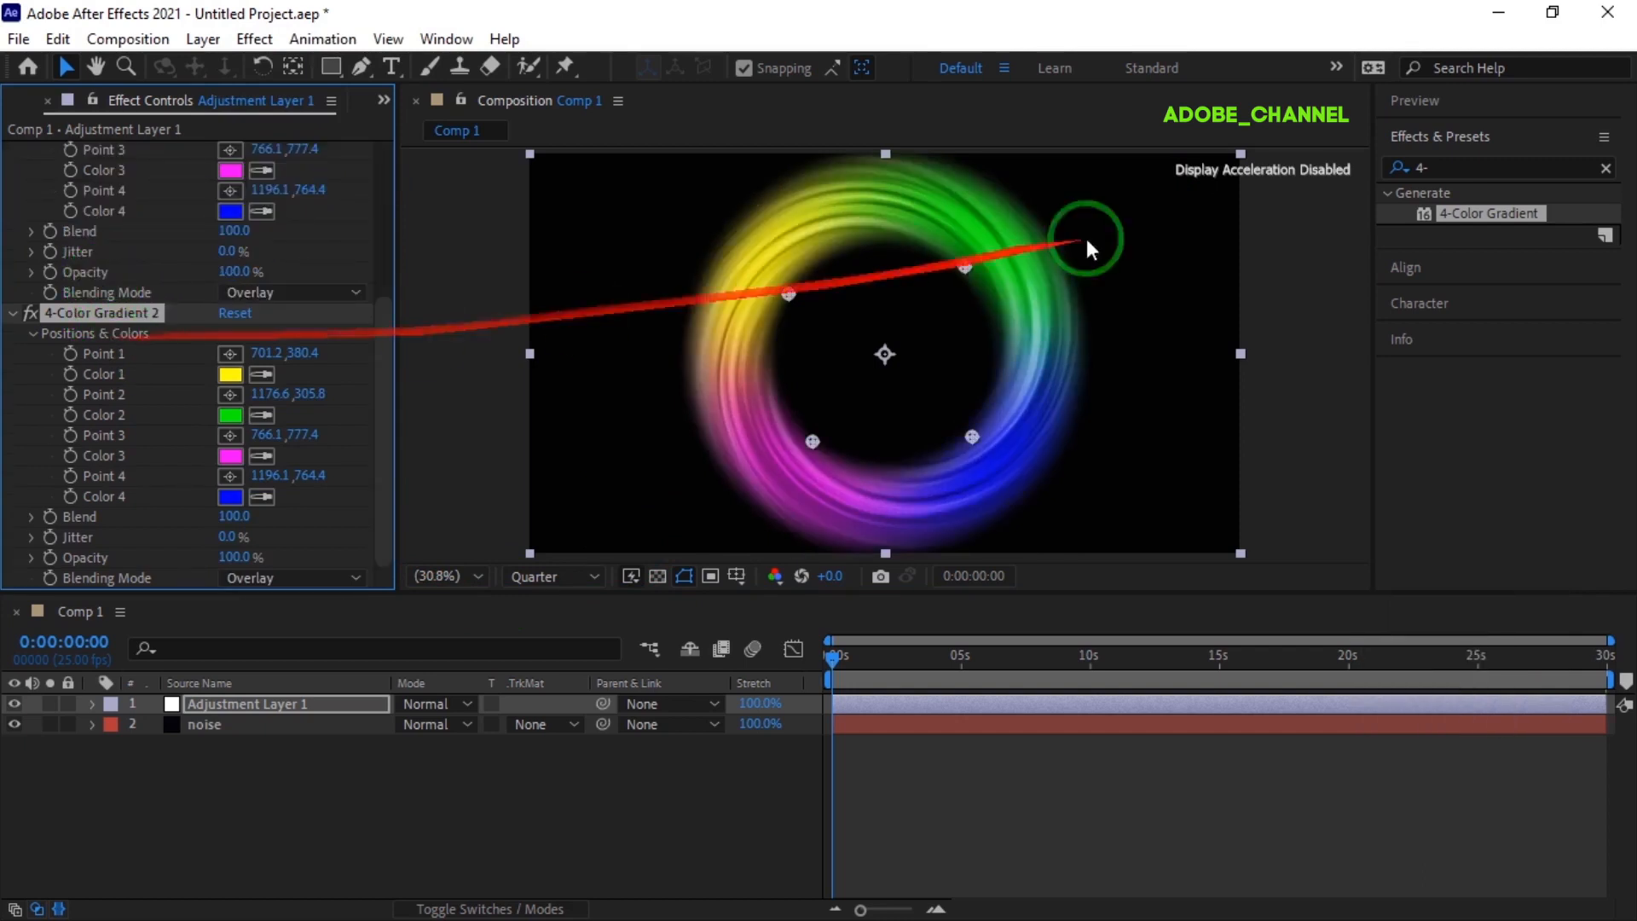
- Find the Shine effect under RG Trapcode and apply it to the adjustment layer
click(1400, 170)
text(shin)
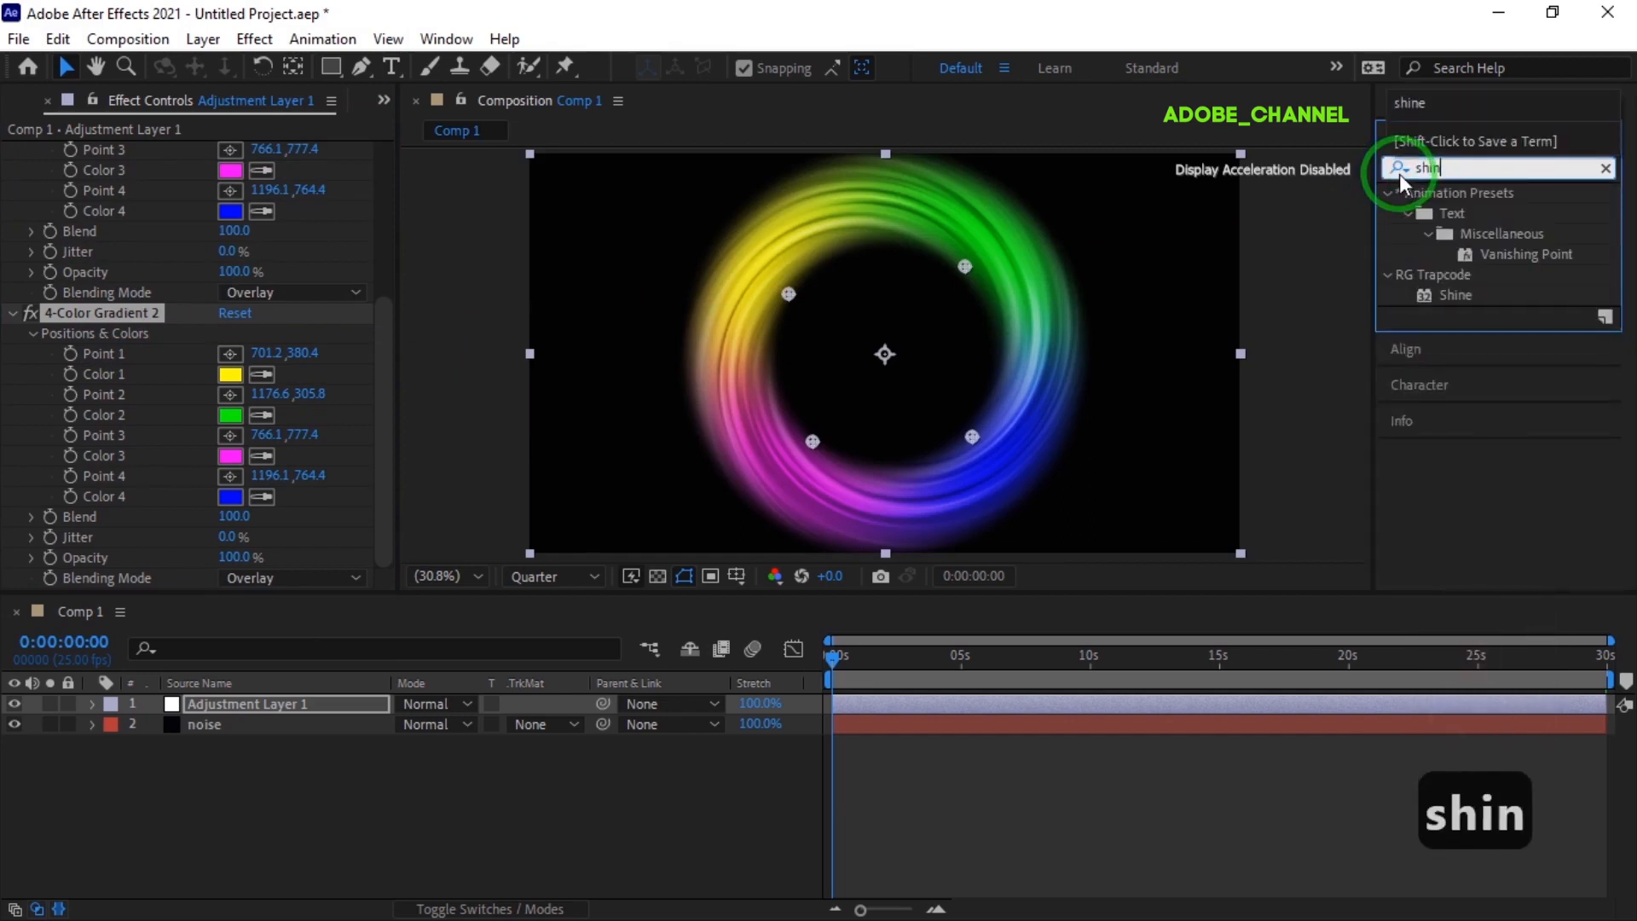
double_click(1454, 293)
double_click(1454, 294)
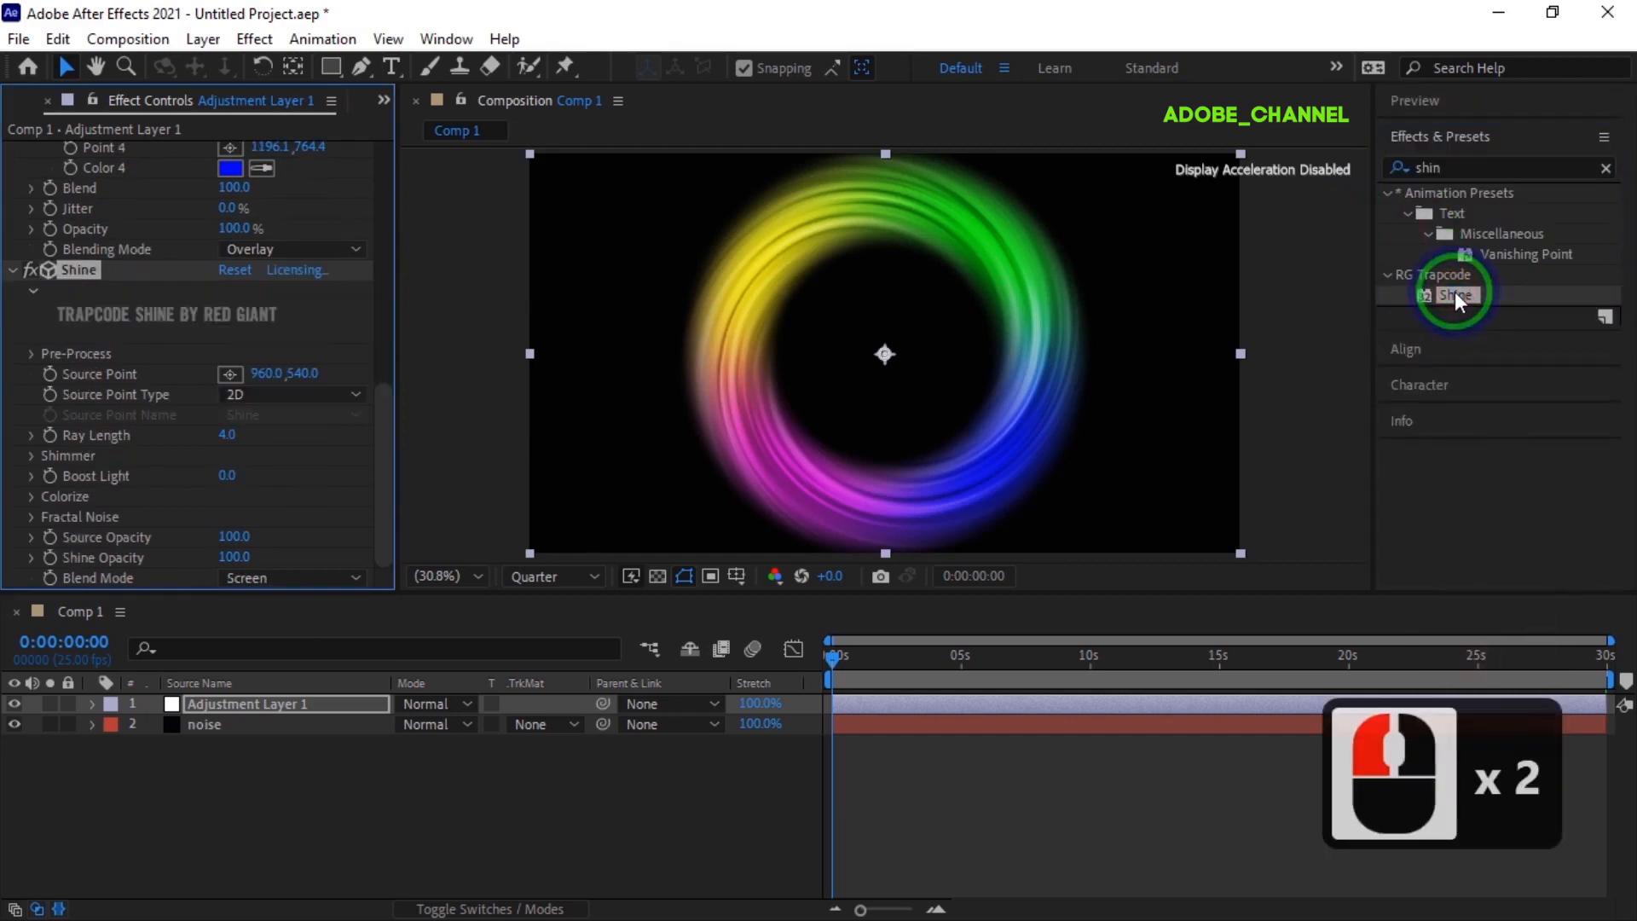
- Set Shine's Ray Length to 0.5 and its Boost Light to 3
click(228, 435)
text(.5)
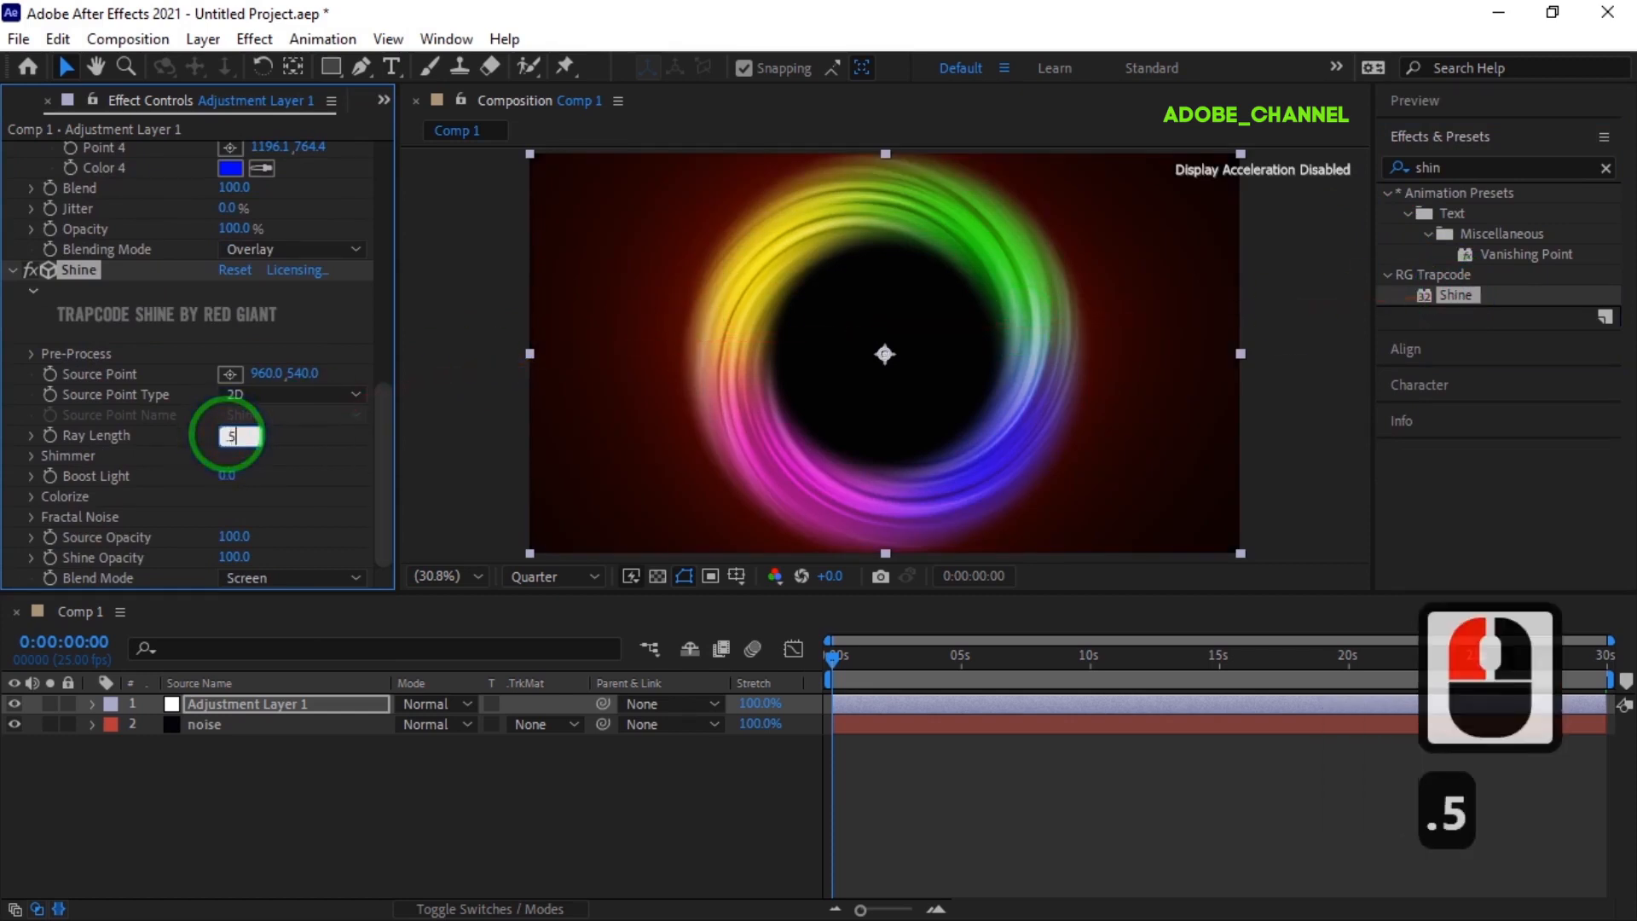
key(Return)
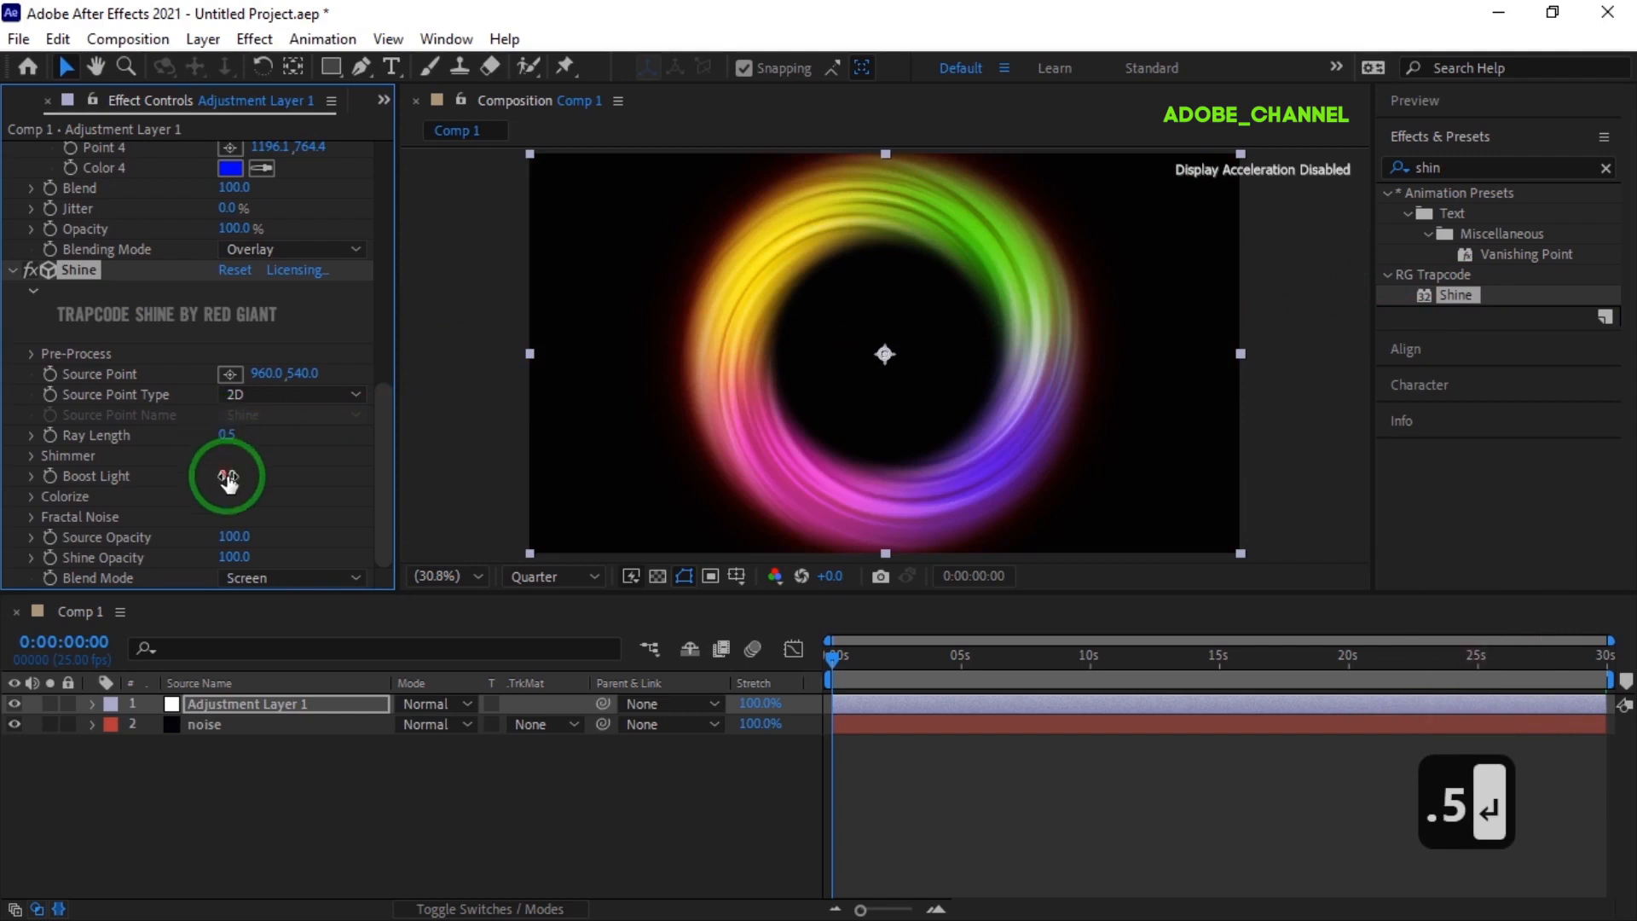
click(227, 475)
text(3)
key(Return)
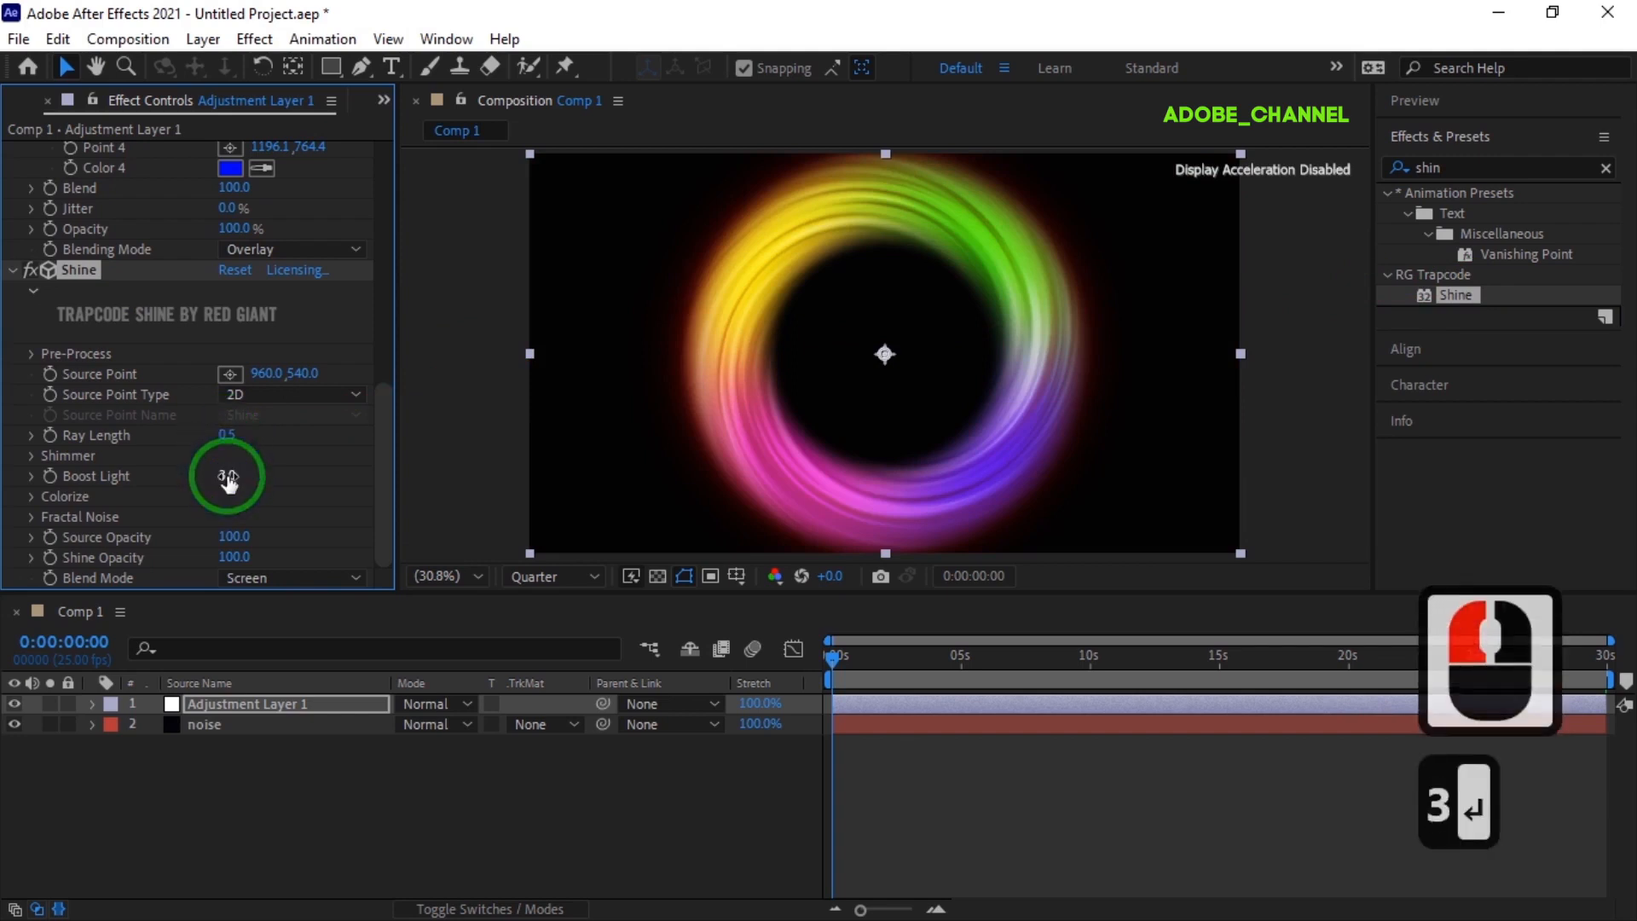
- Set Shine's Colorize preset to Technicolor
click(30, 496)
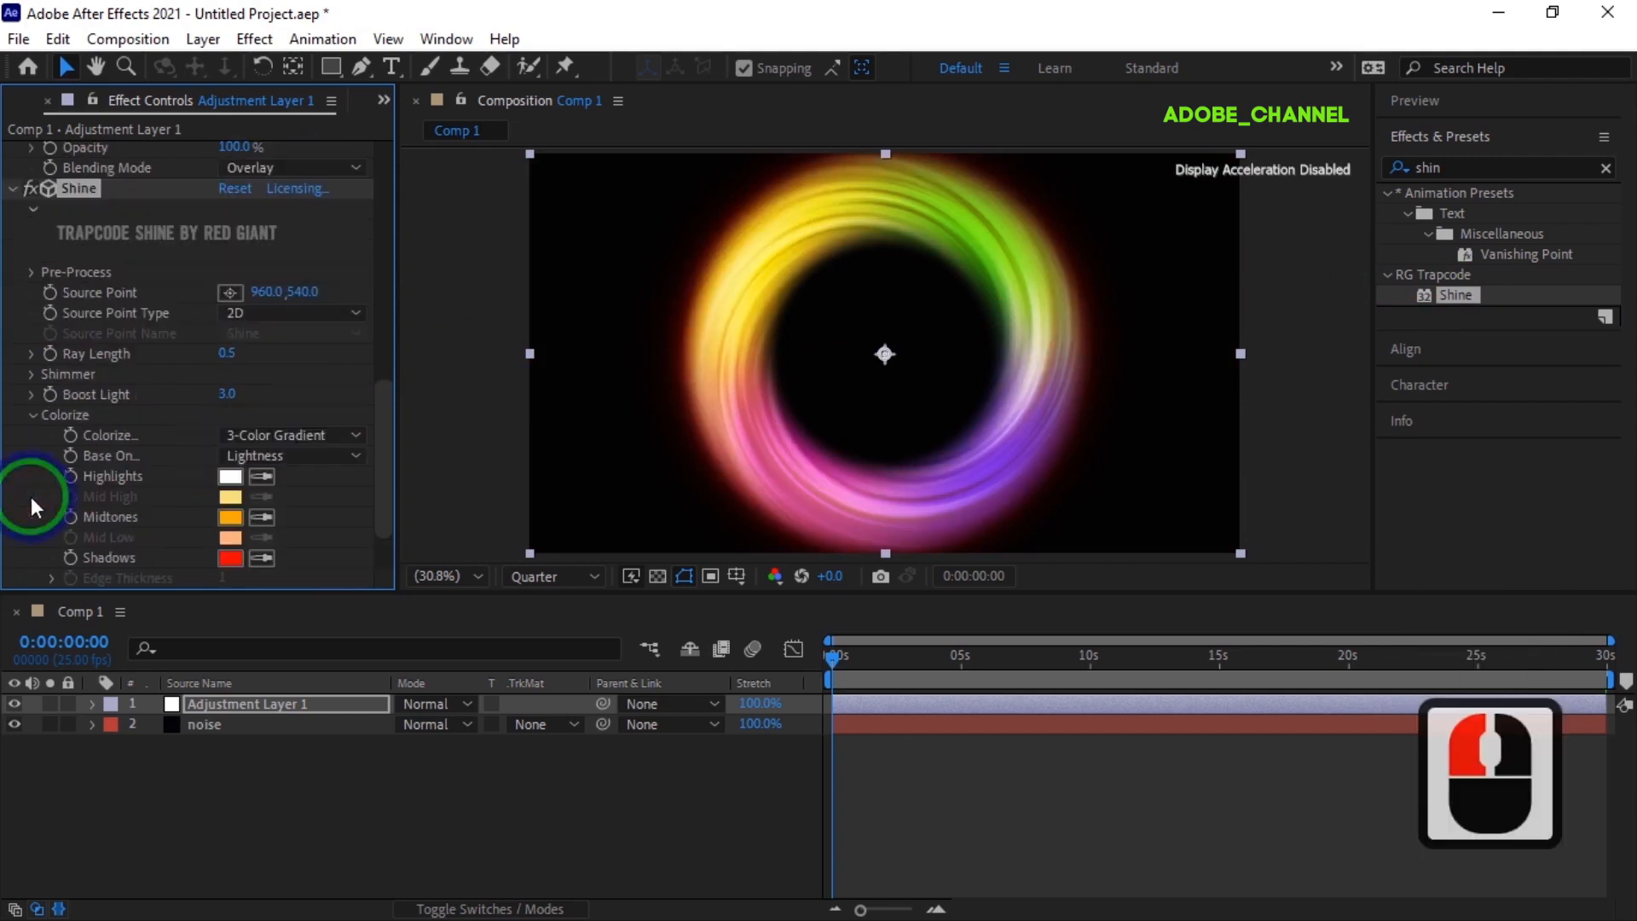
click(360, 434)
click(356, 433)
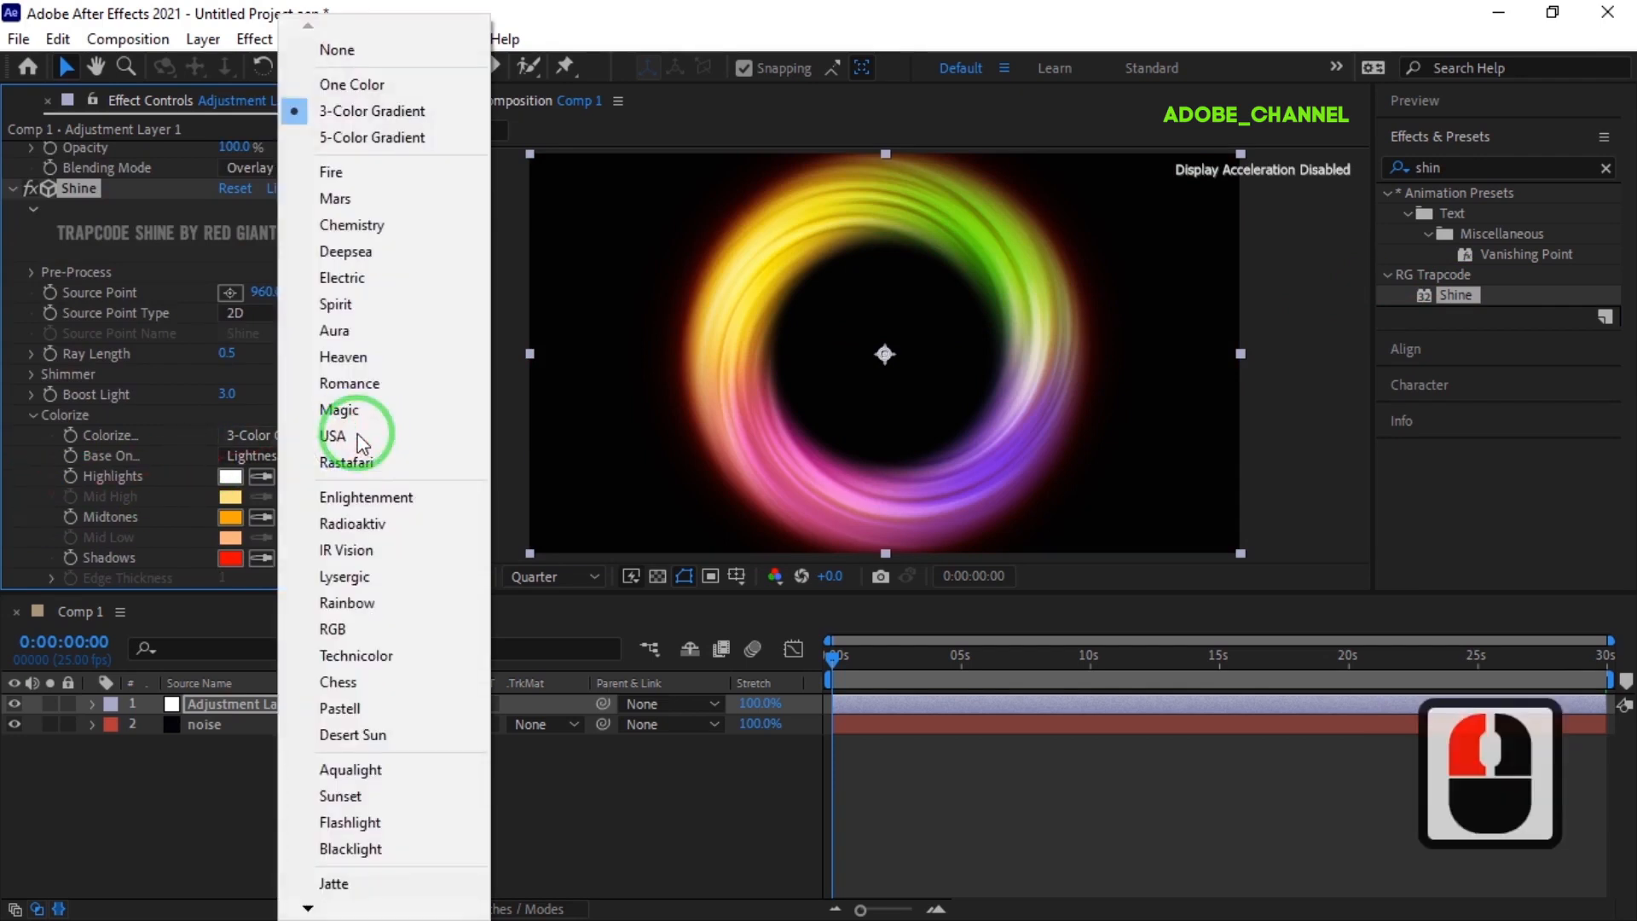
click(346, 663)
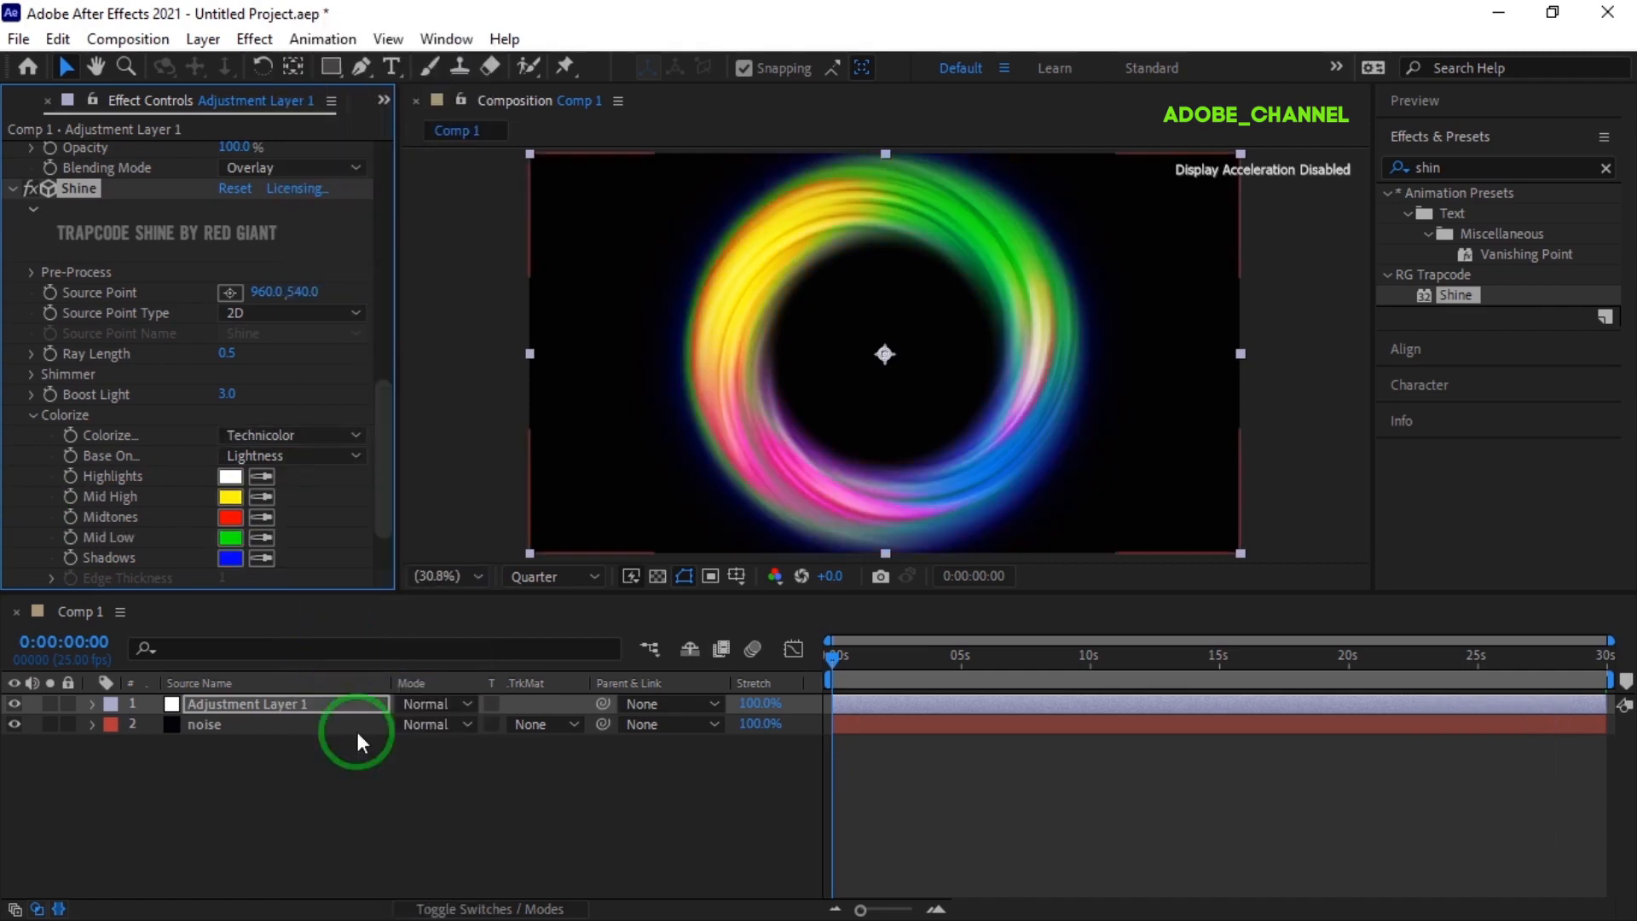
- Create a second composition with the HDTV 1080 25 preset and a 30-second duration
click(381, 100)
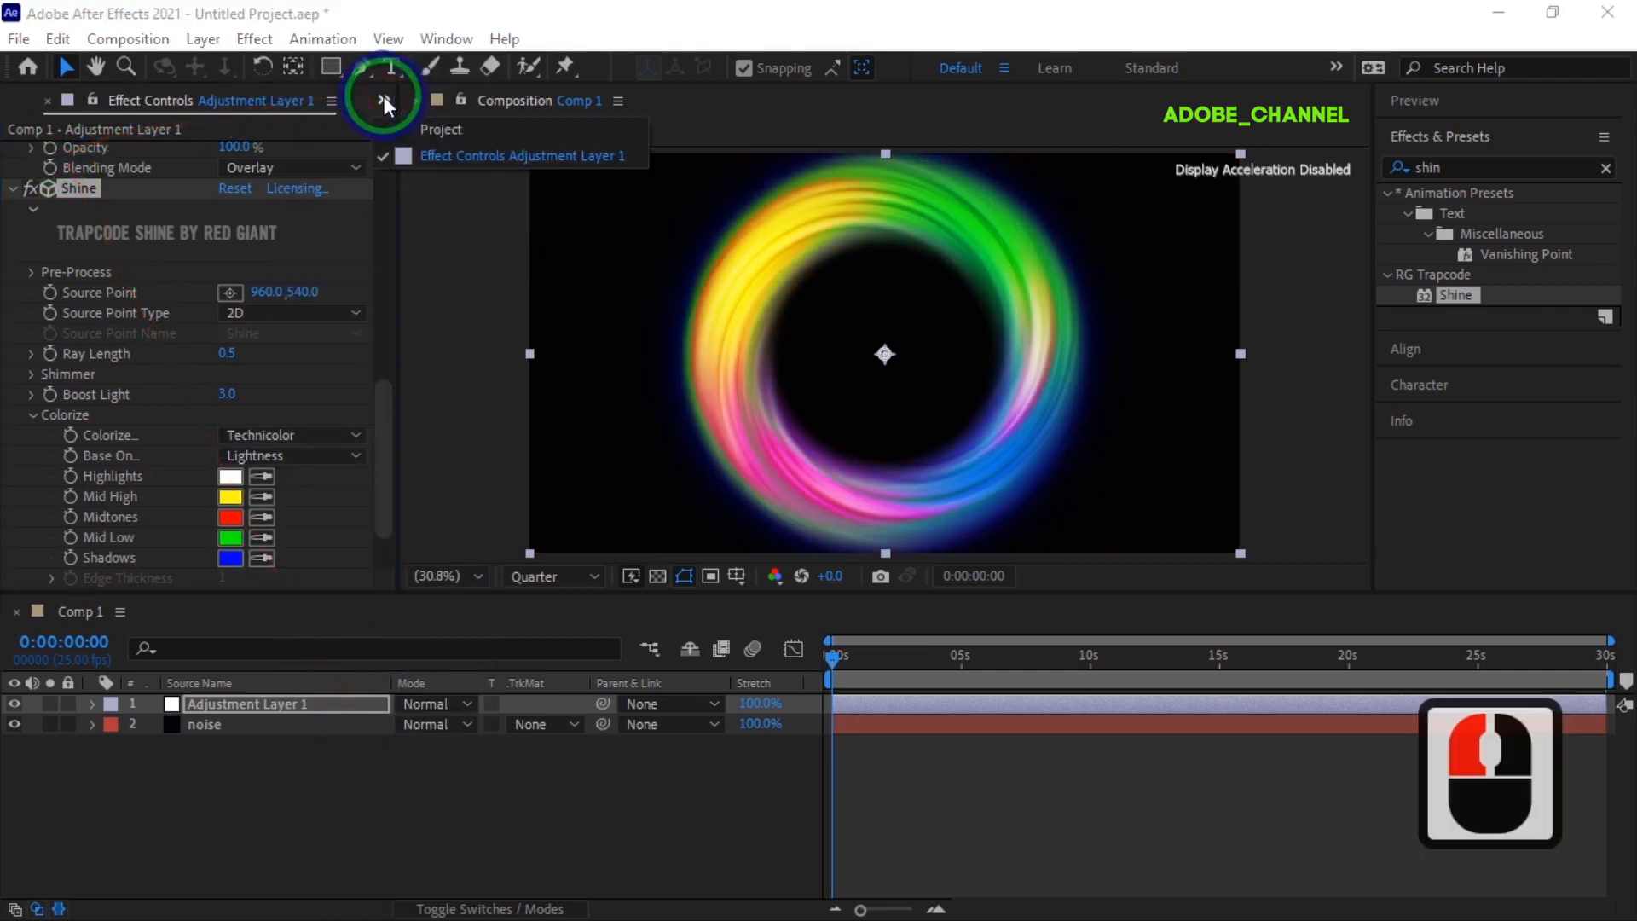
click(441, 125)
click(75, 579)
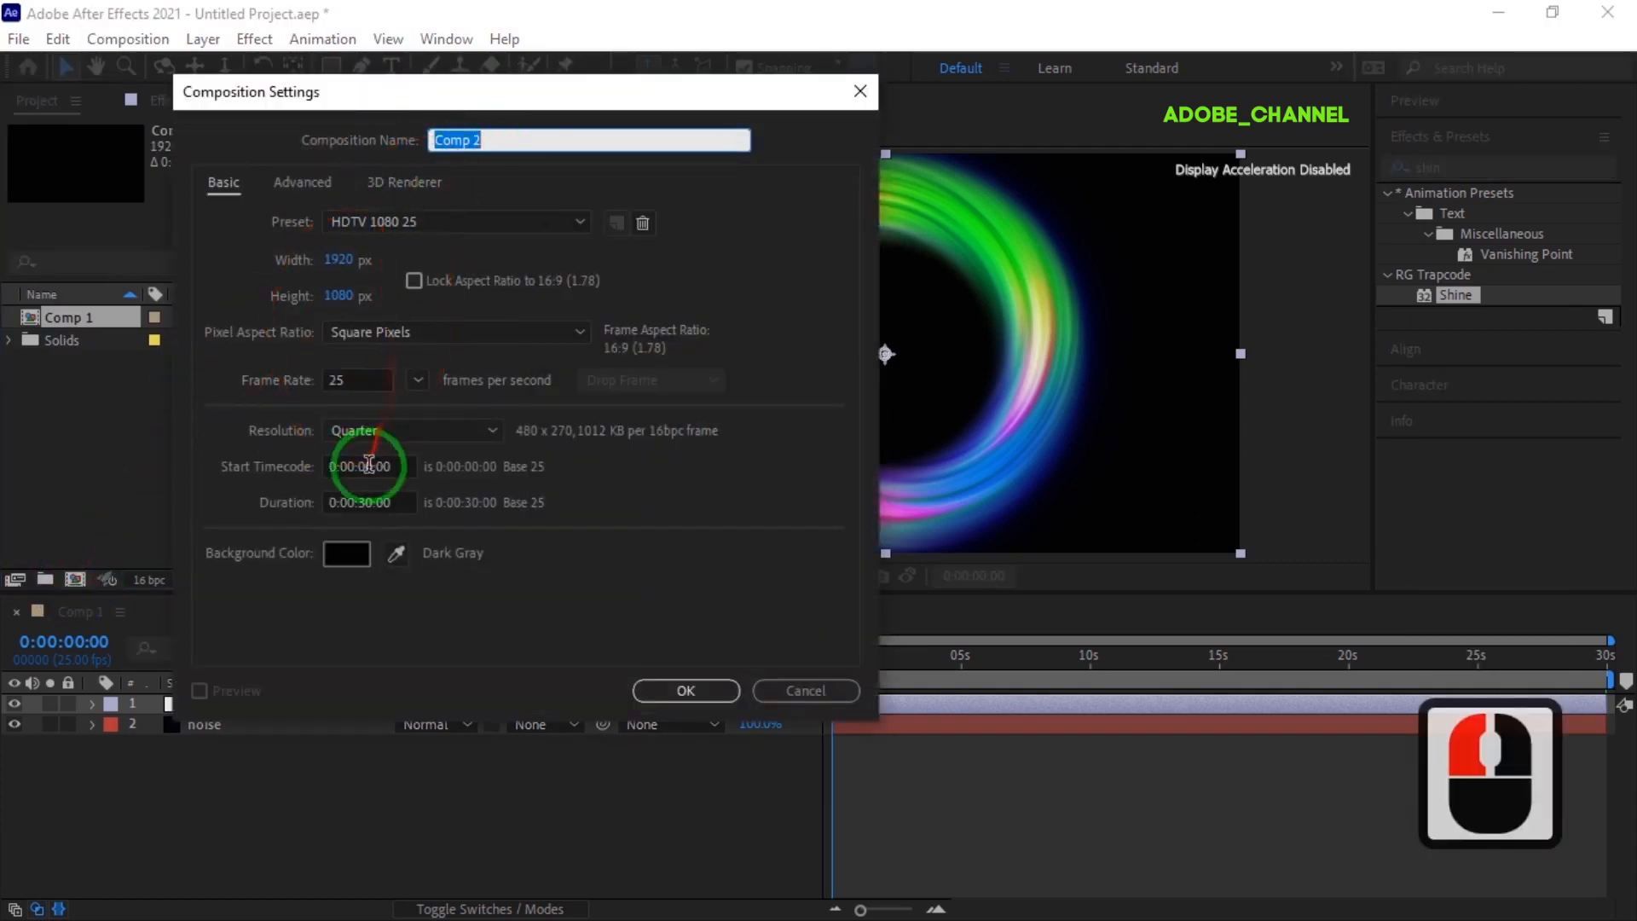
click(686, 689)
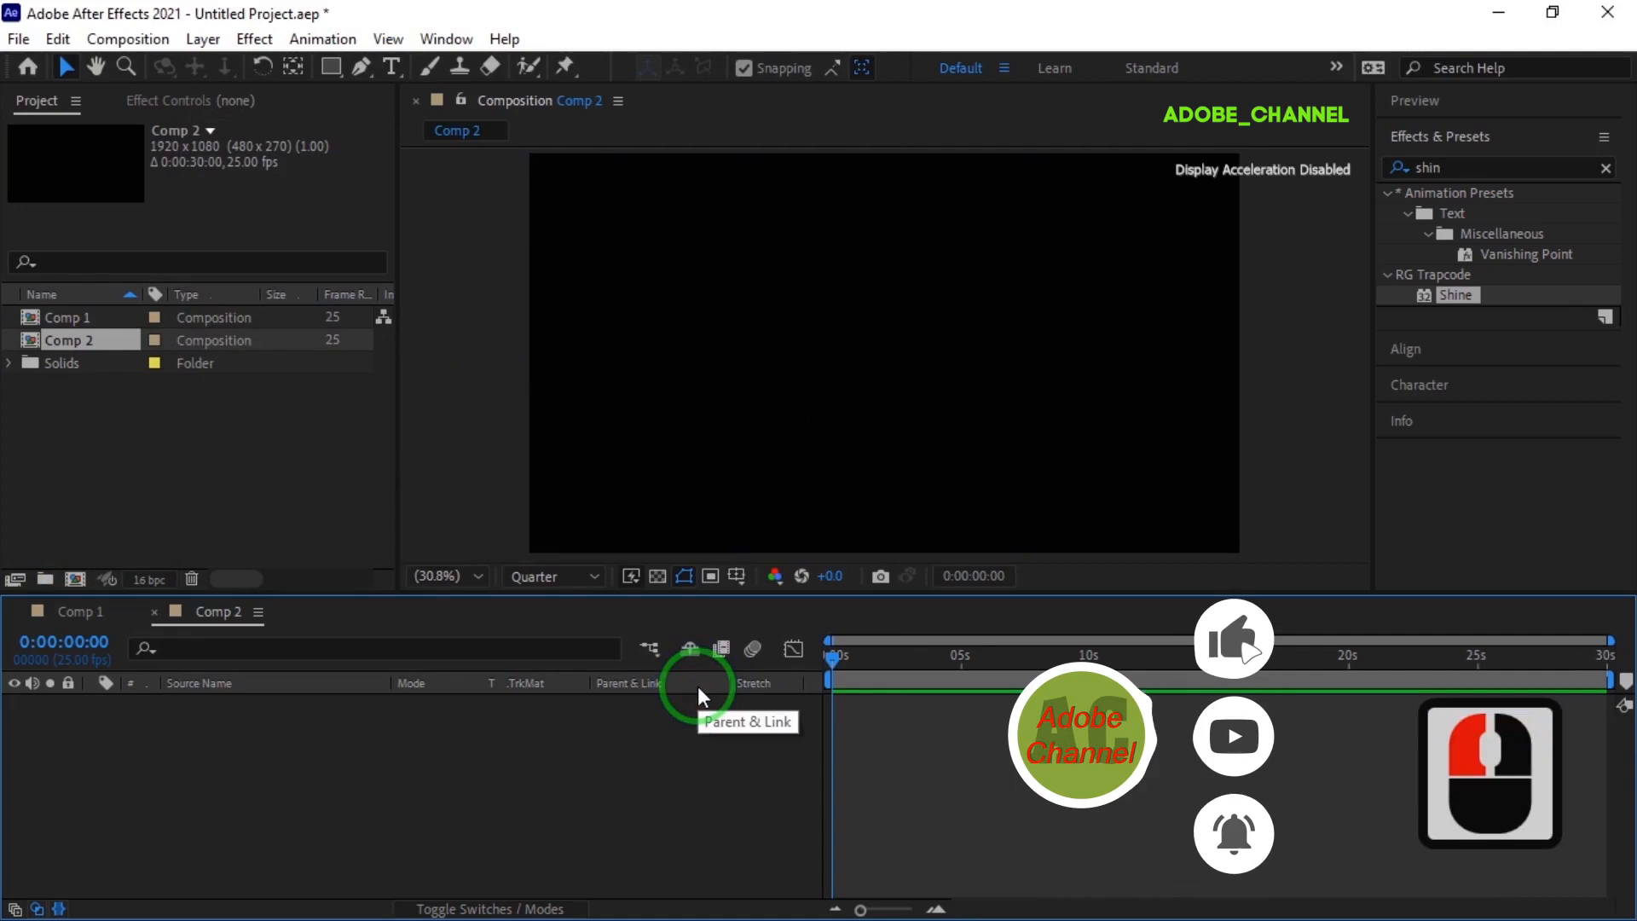
- Place Comp 1 as a layer in the new composition and set its blending mode to Add
drag(64, 317, 192, 750)
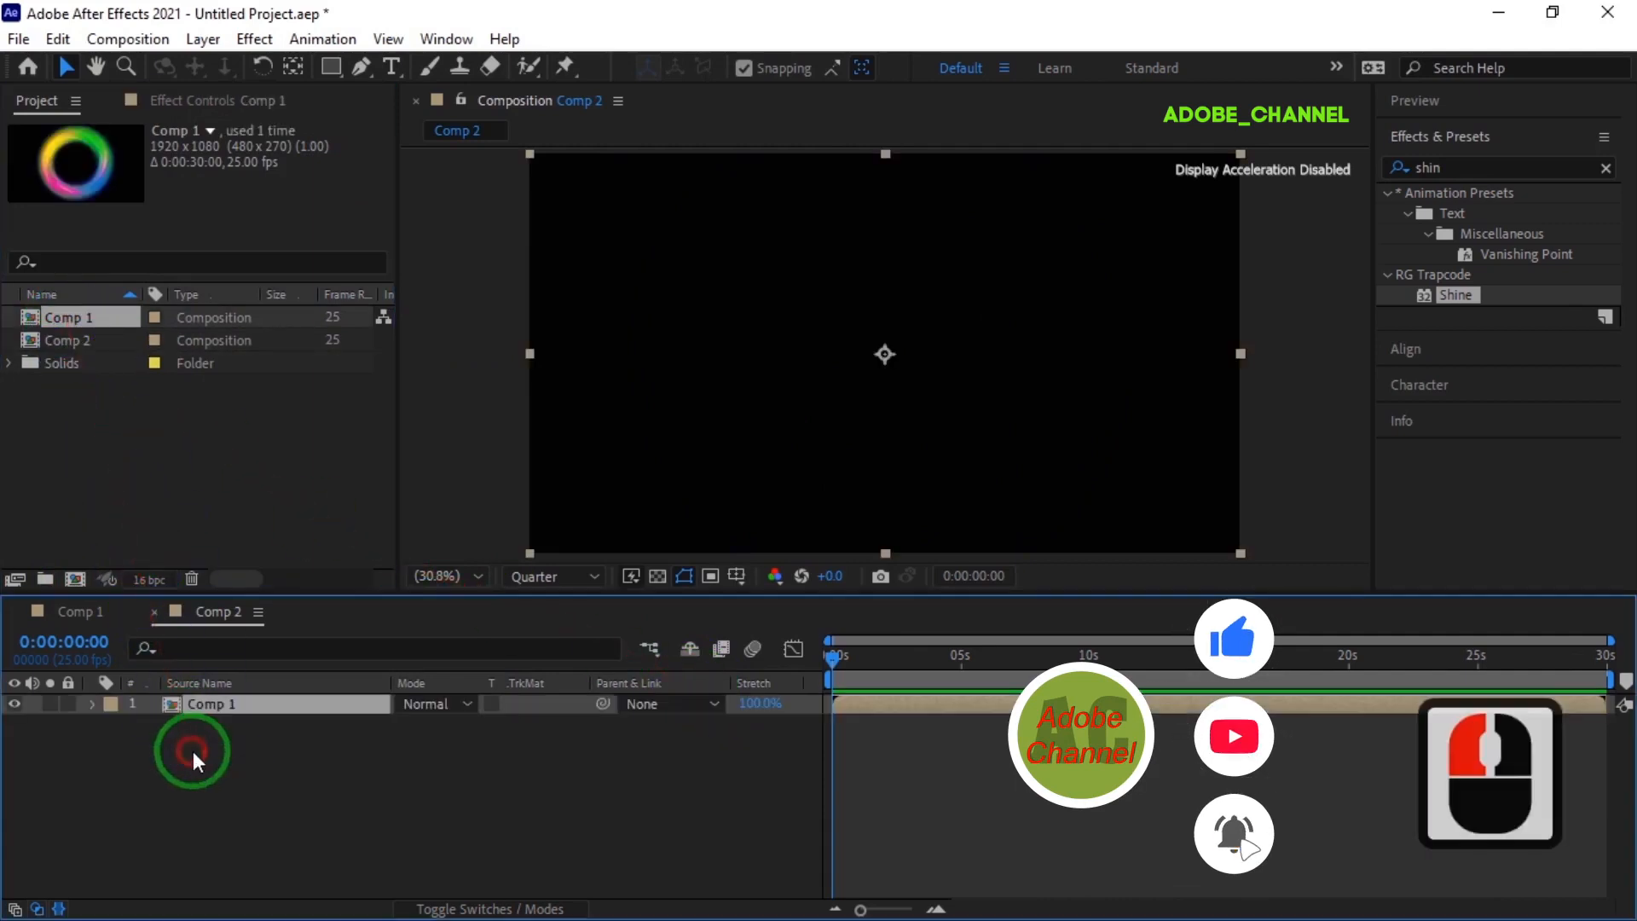
click(465, 704)
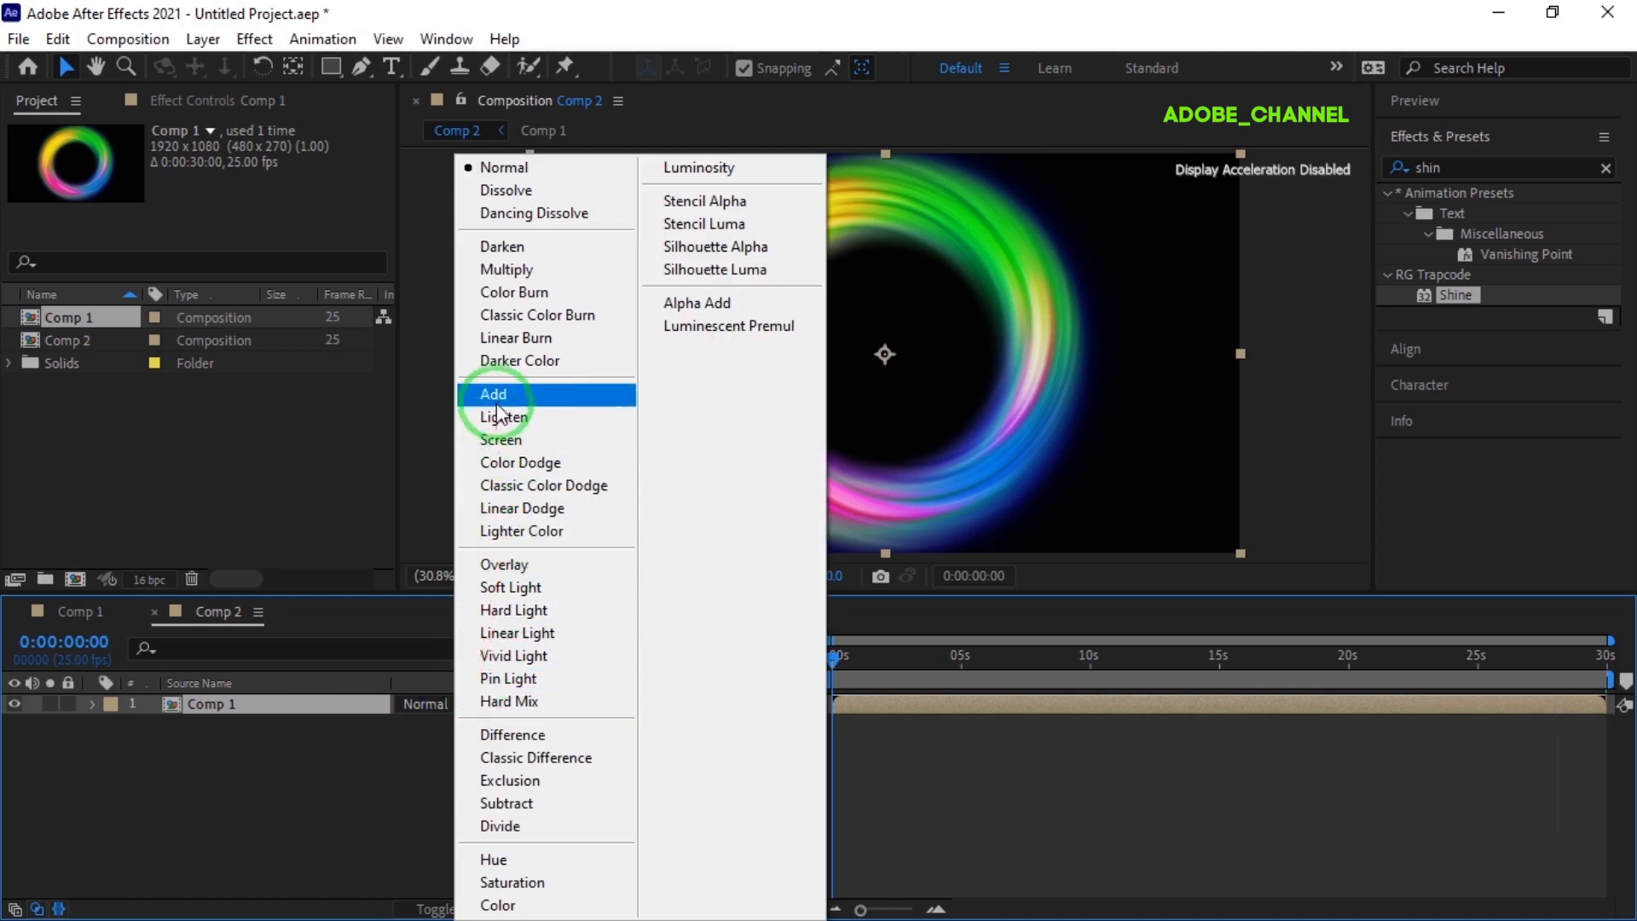
click(503, 396)
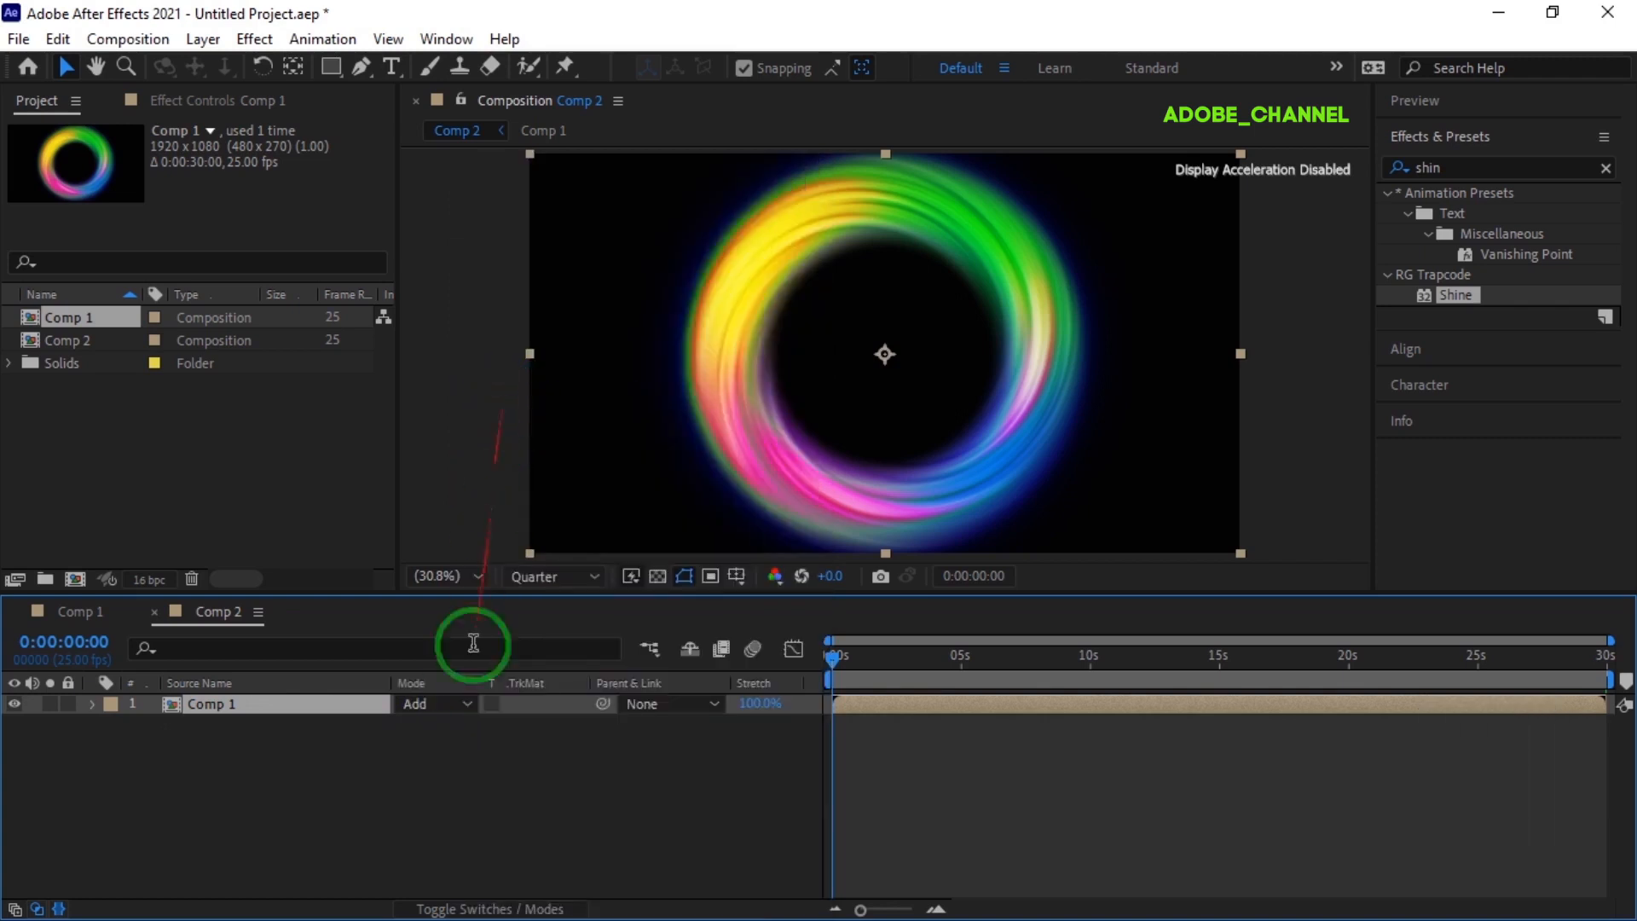
- Create a black 1920 x 1080 solid named bg in Comp 2 and place it beneath the Comp 1 layer
right_click(449, 791)
mouse_move(600, 520)
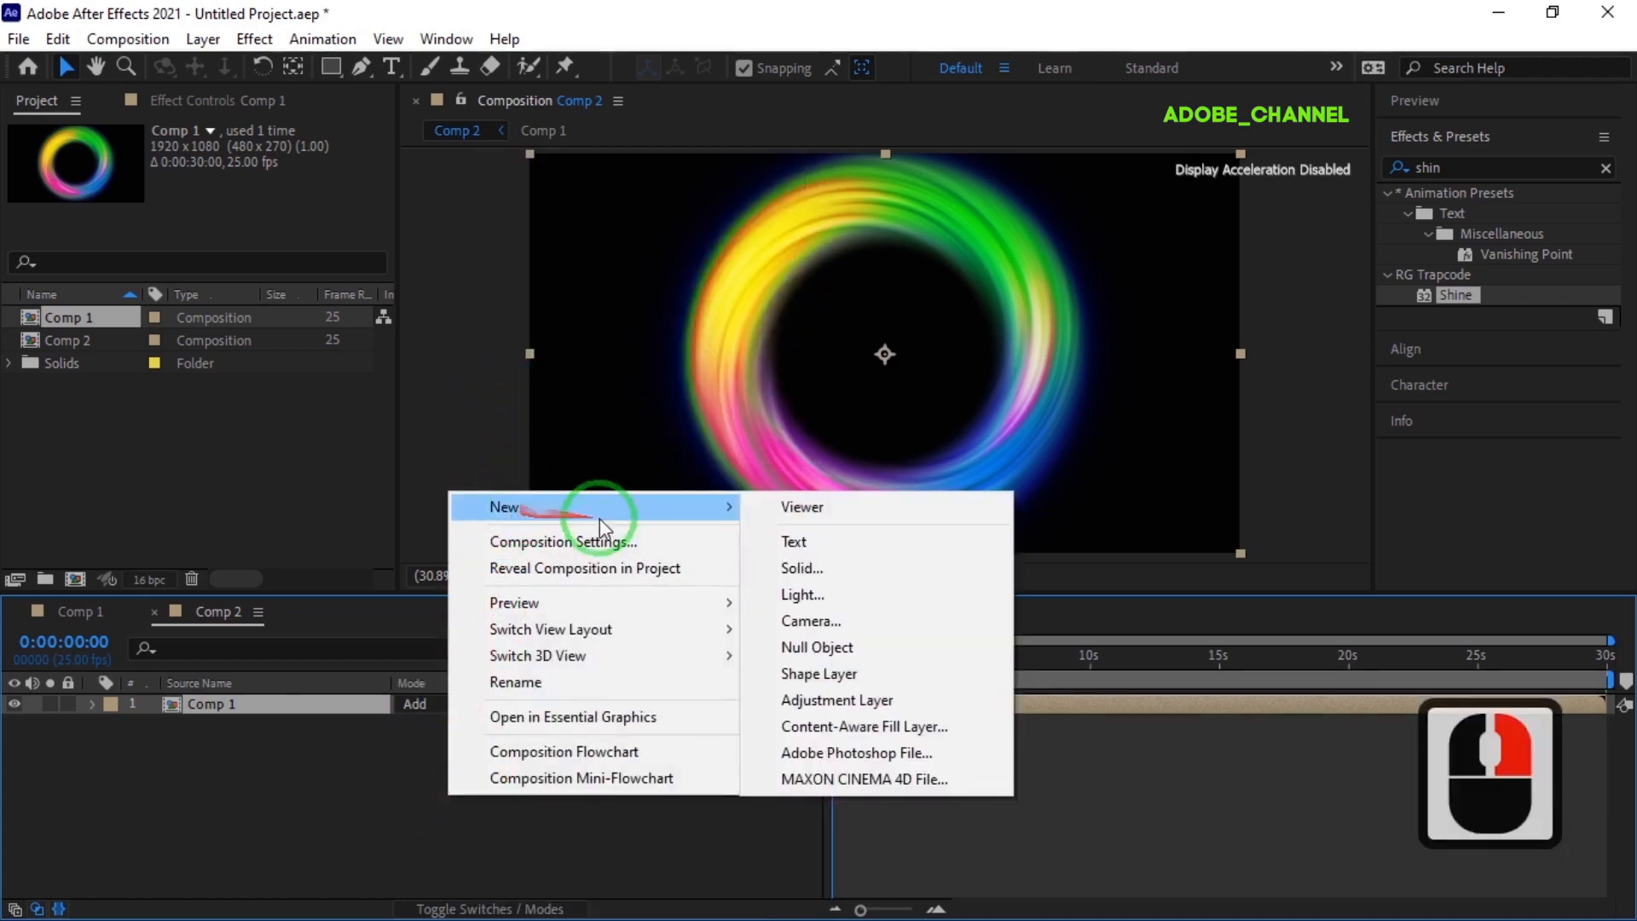
click(824, 570)
text(bg)
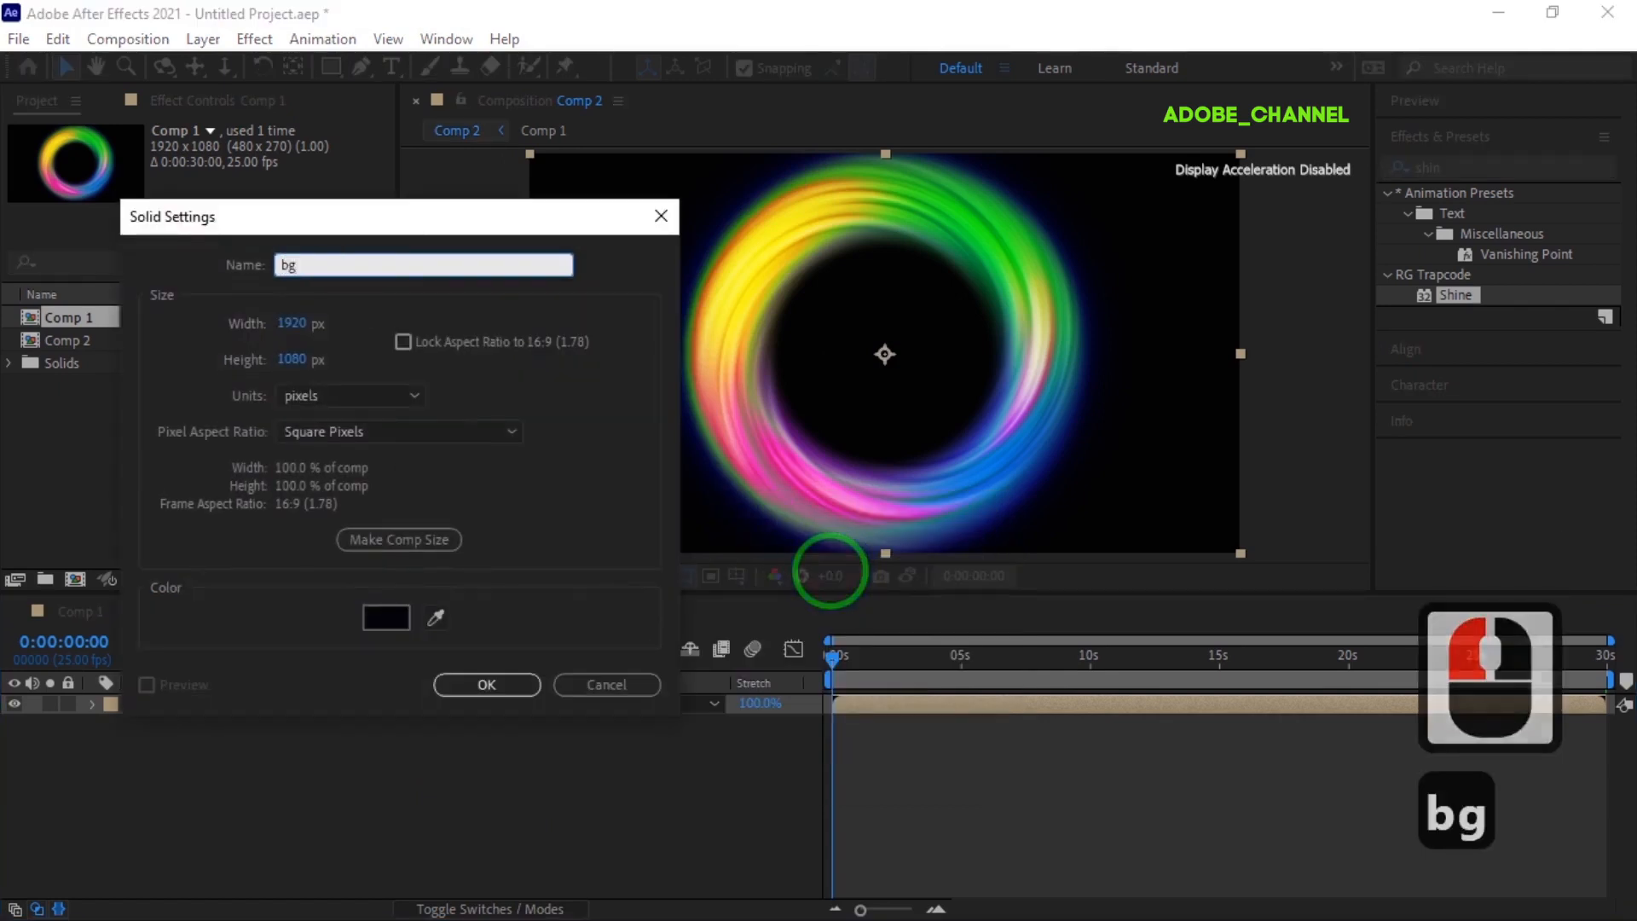
click(503, 685)
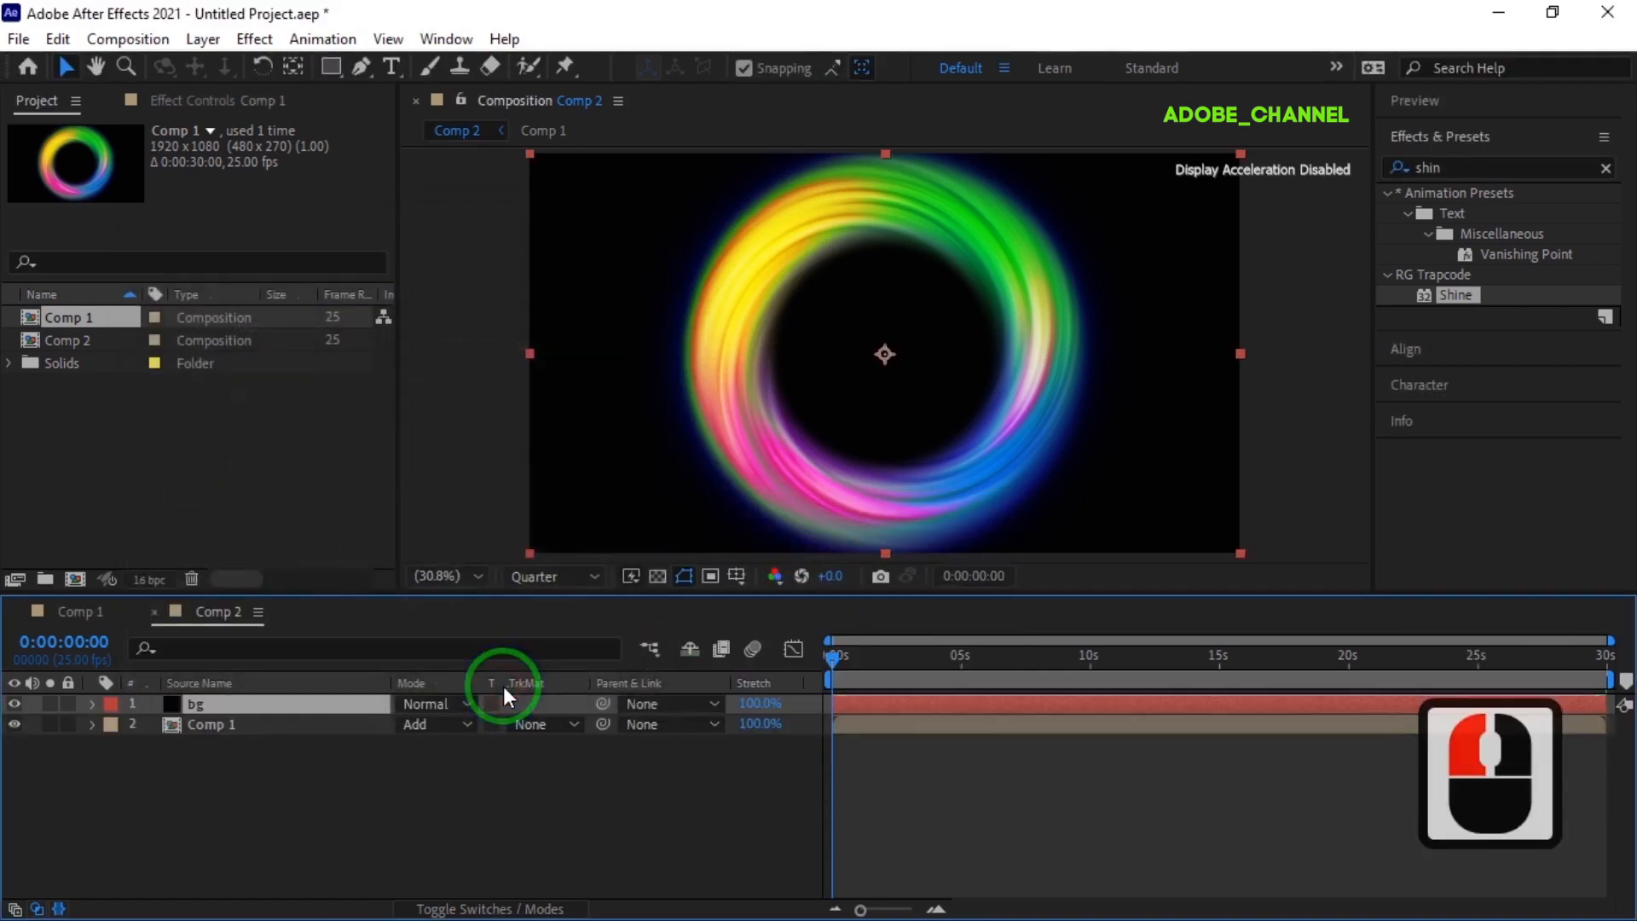
drag(319, 731, 319, 735)
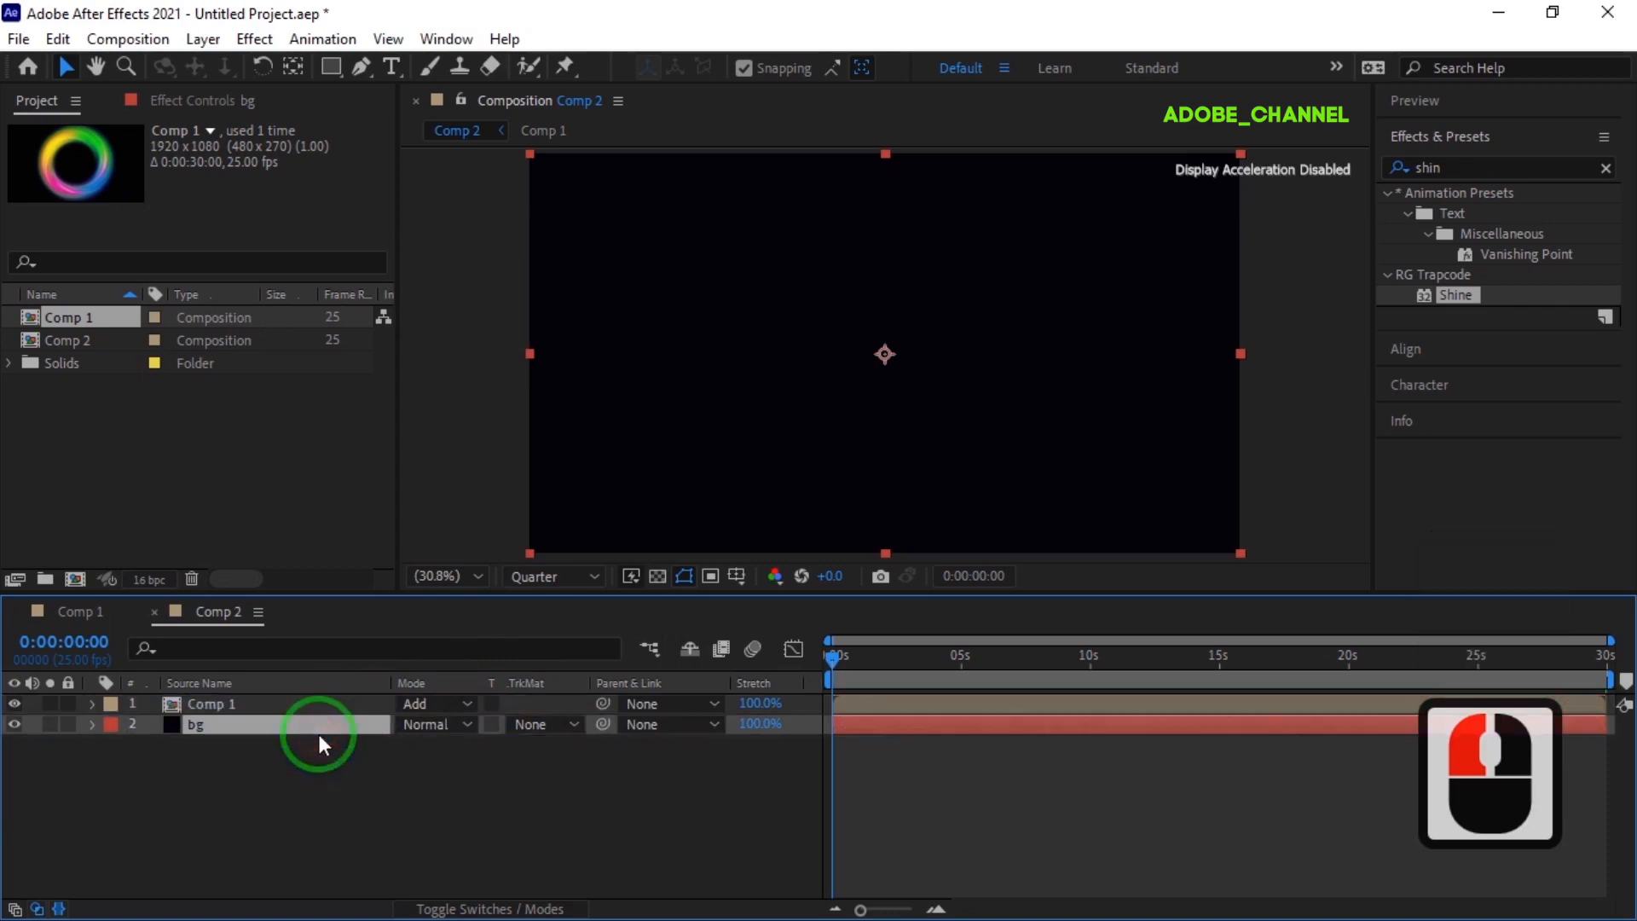
- Find the Gradient Ramp effect by searching for ramp and apply it to the bg layer
click(1460, 169)
click(1389, 176)
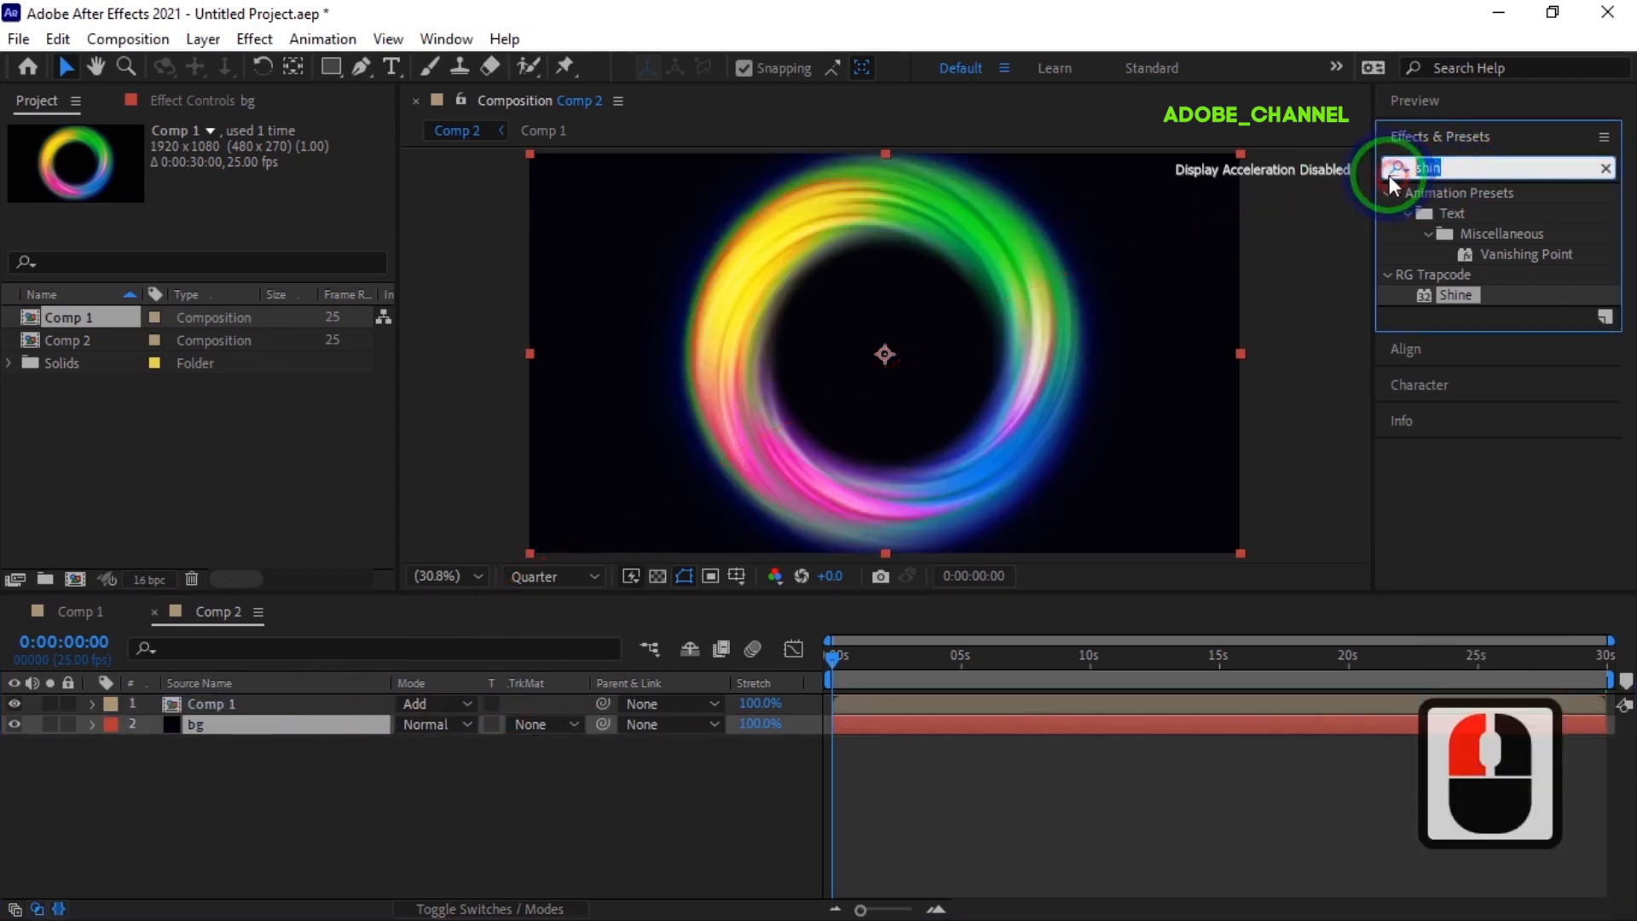
text(ramp)
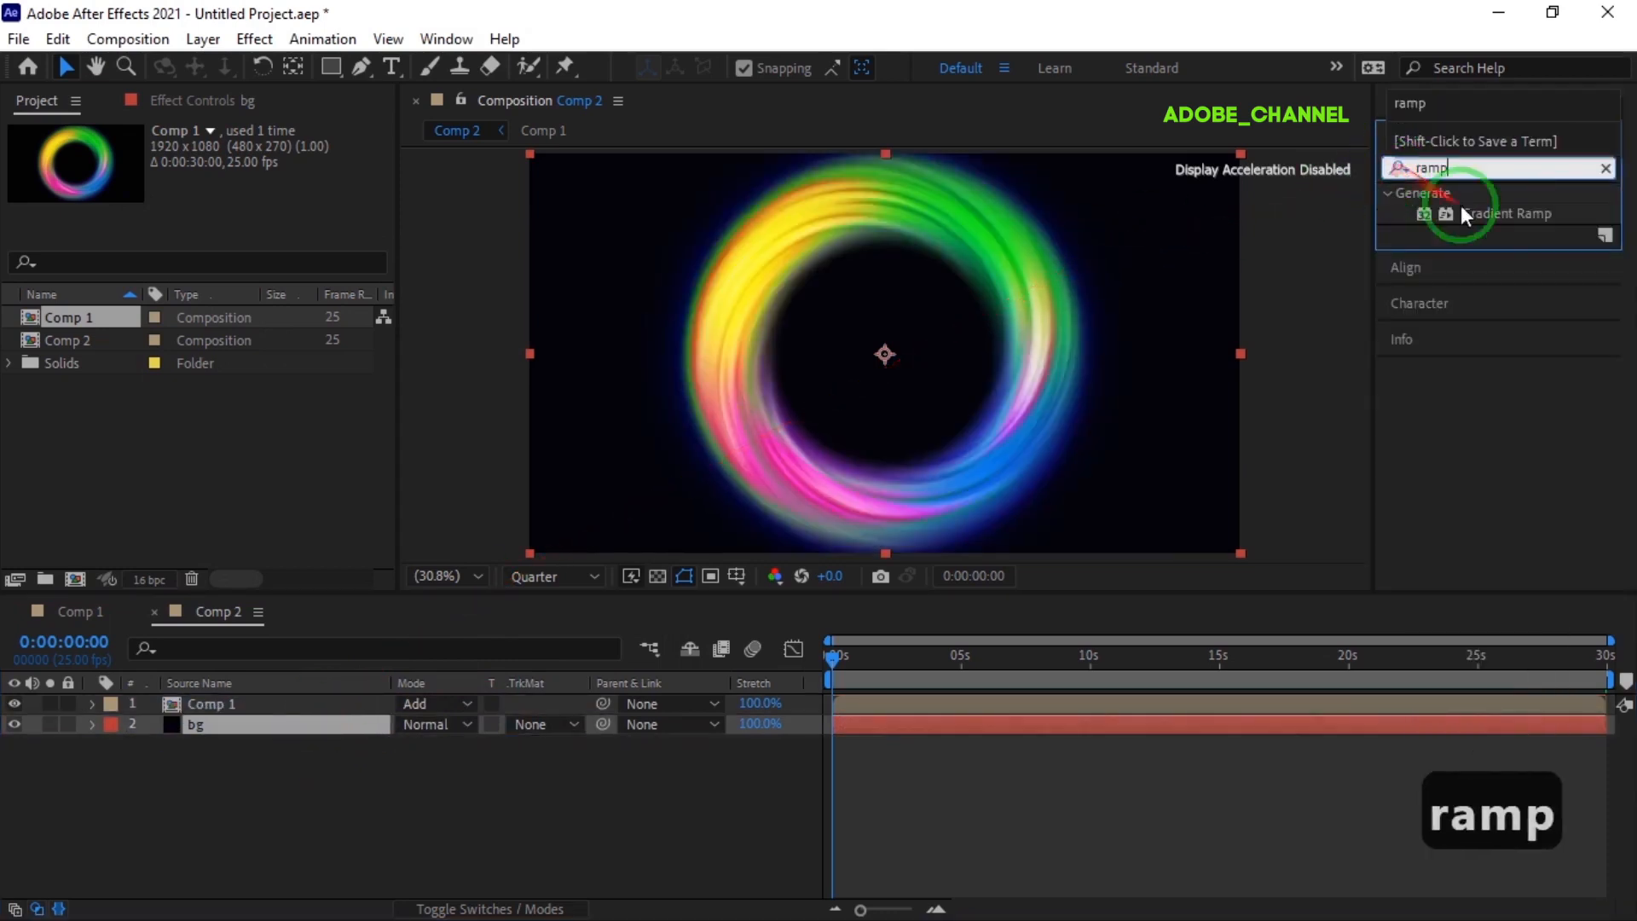
double_click(1503, 213)
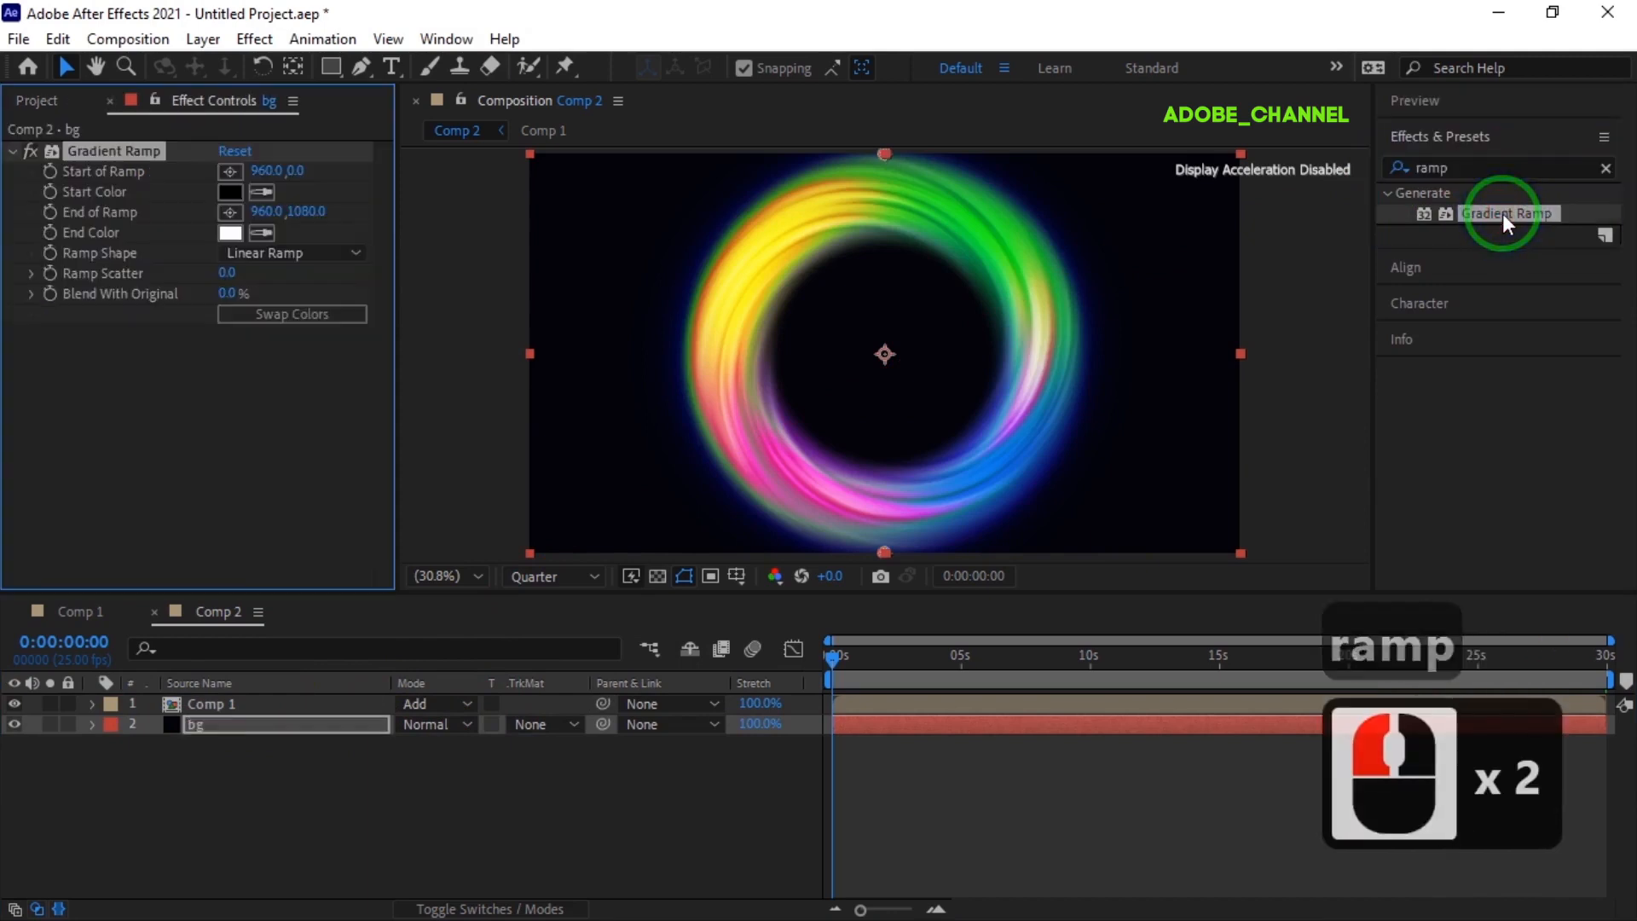
- Set the Gradient Ramp's Start Color to dark blue 020630 and its End Color to near-black 020202
click(232, 192)
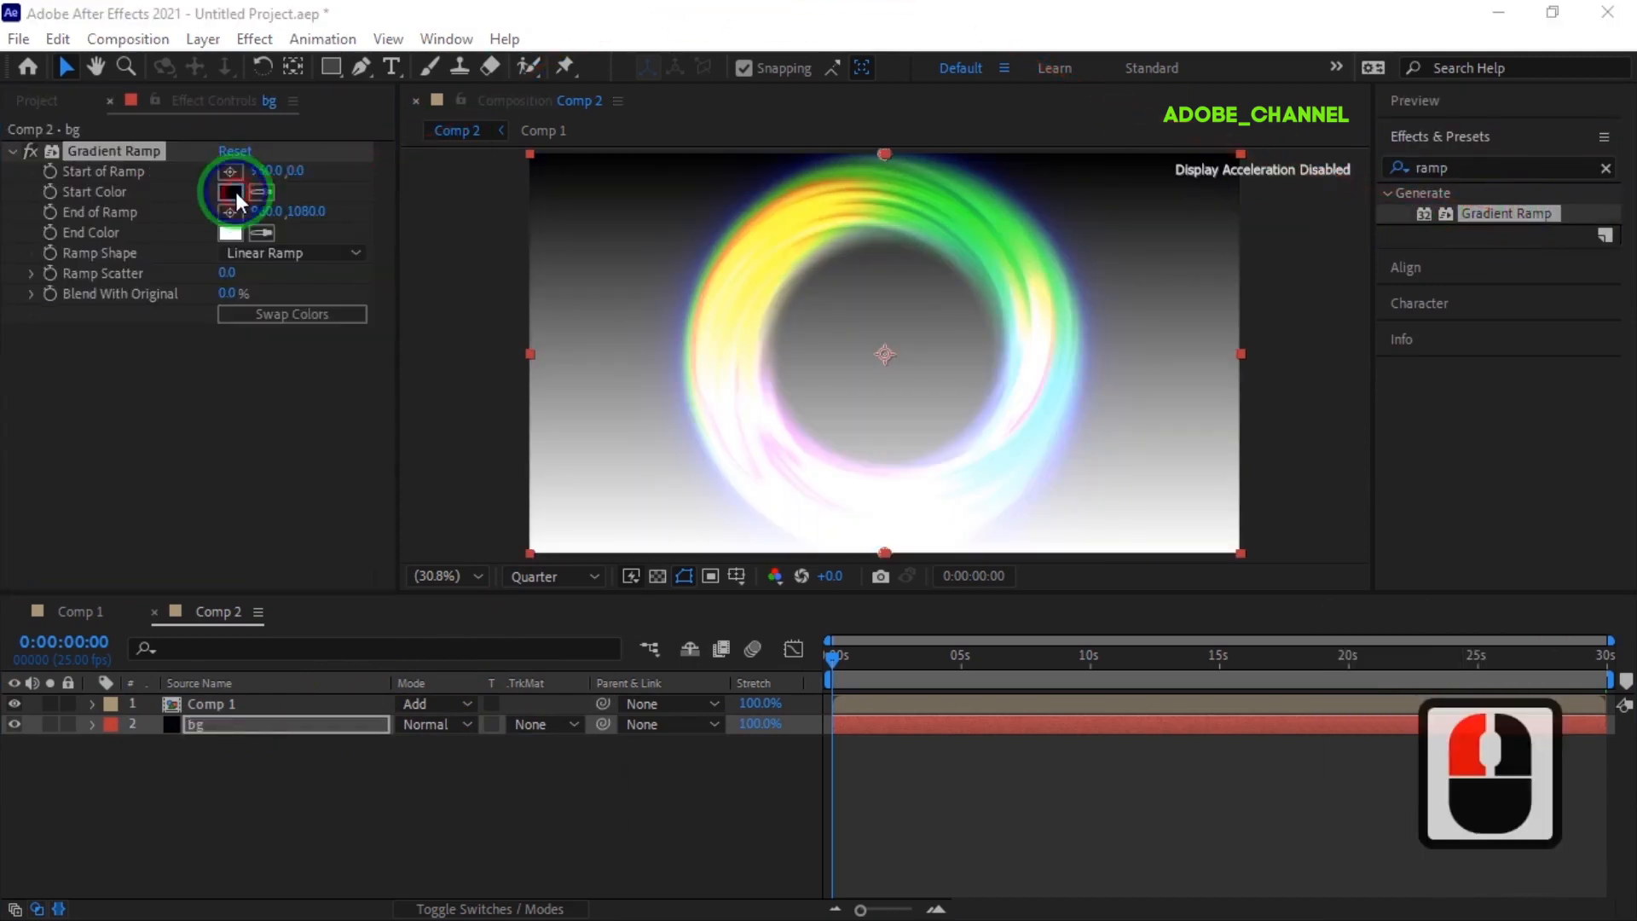
click(364, 642)
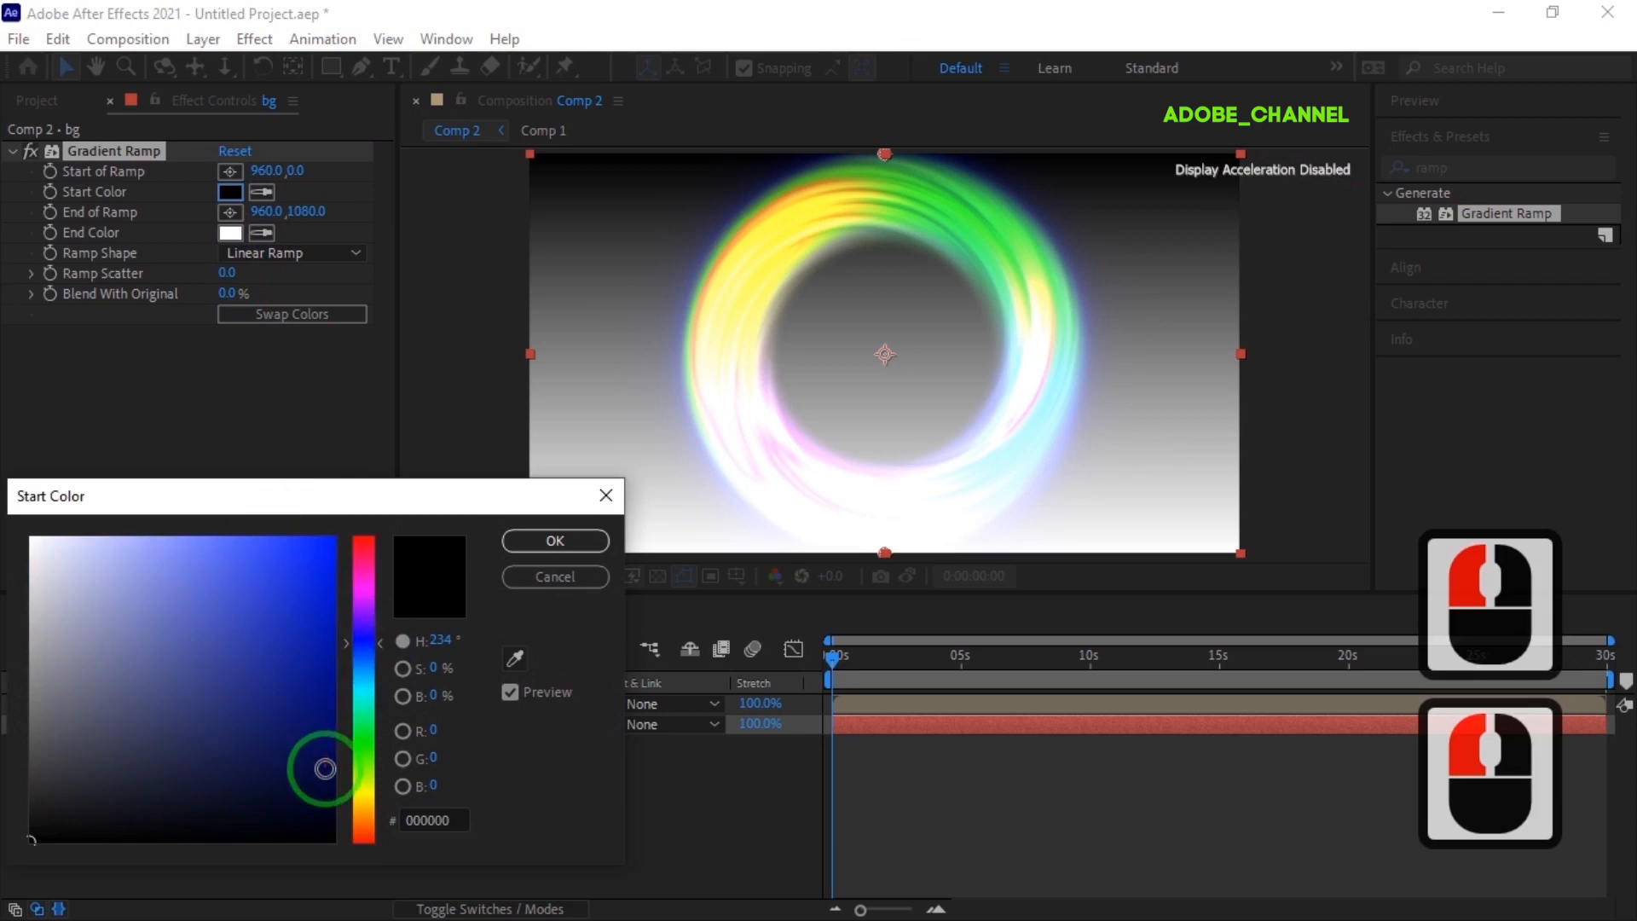
click(324, 778)
click(555, 540)
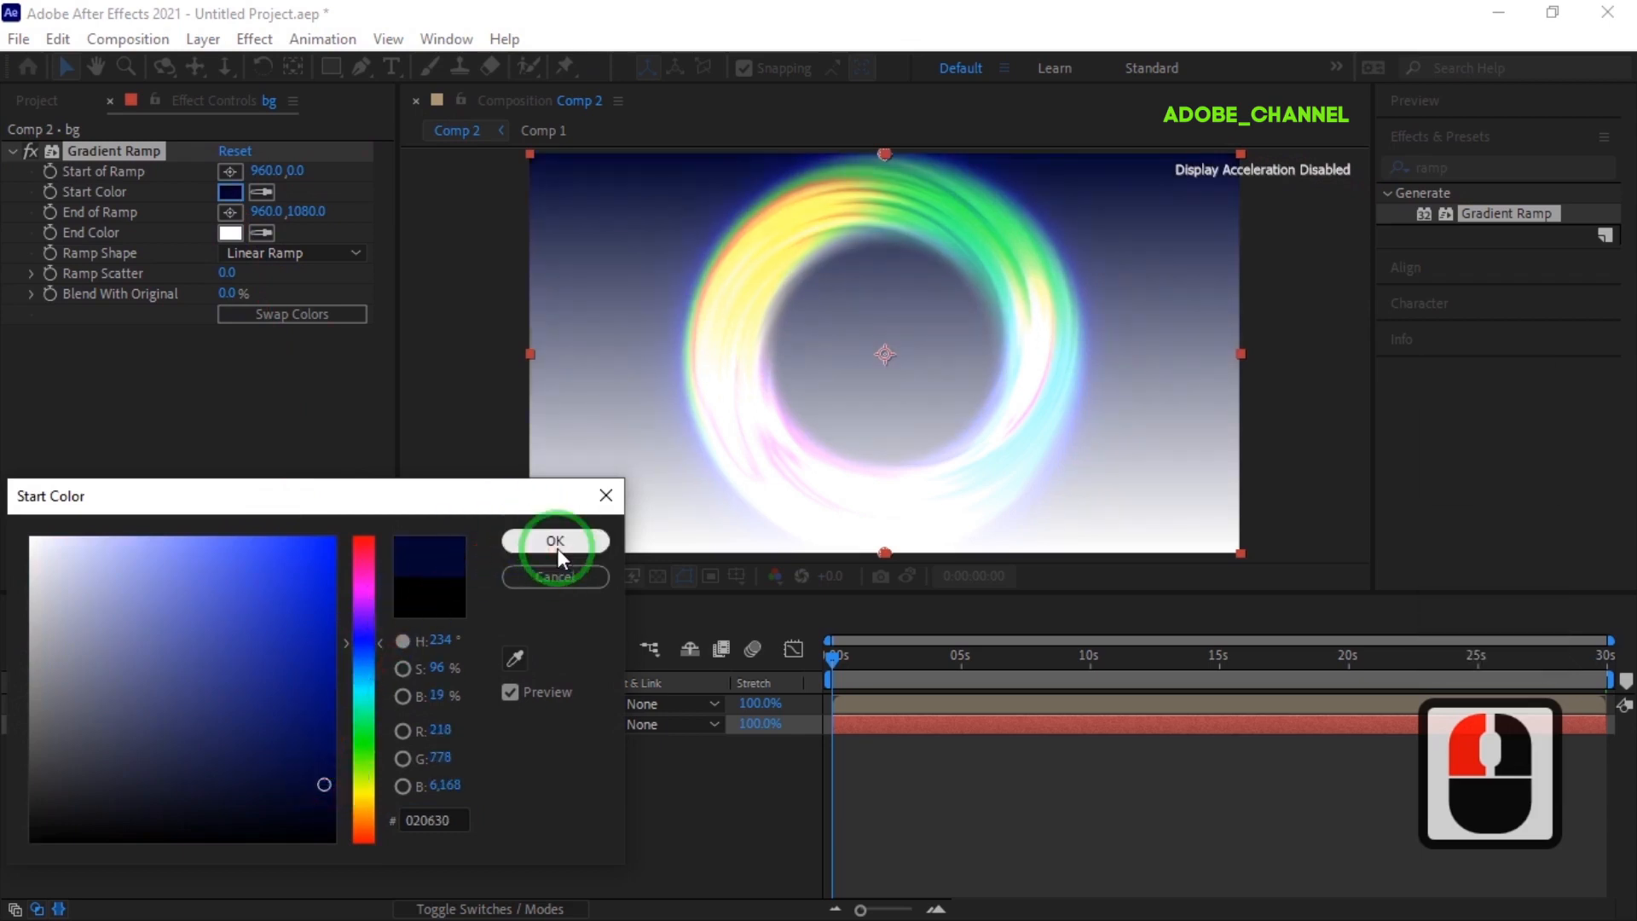
click(231, 233)
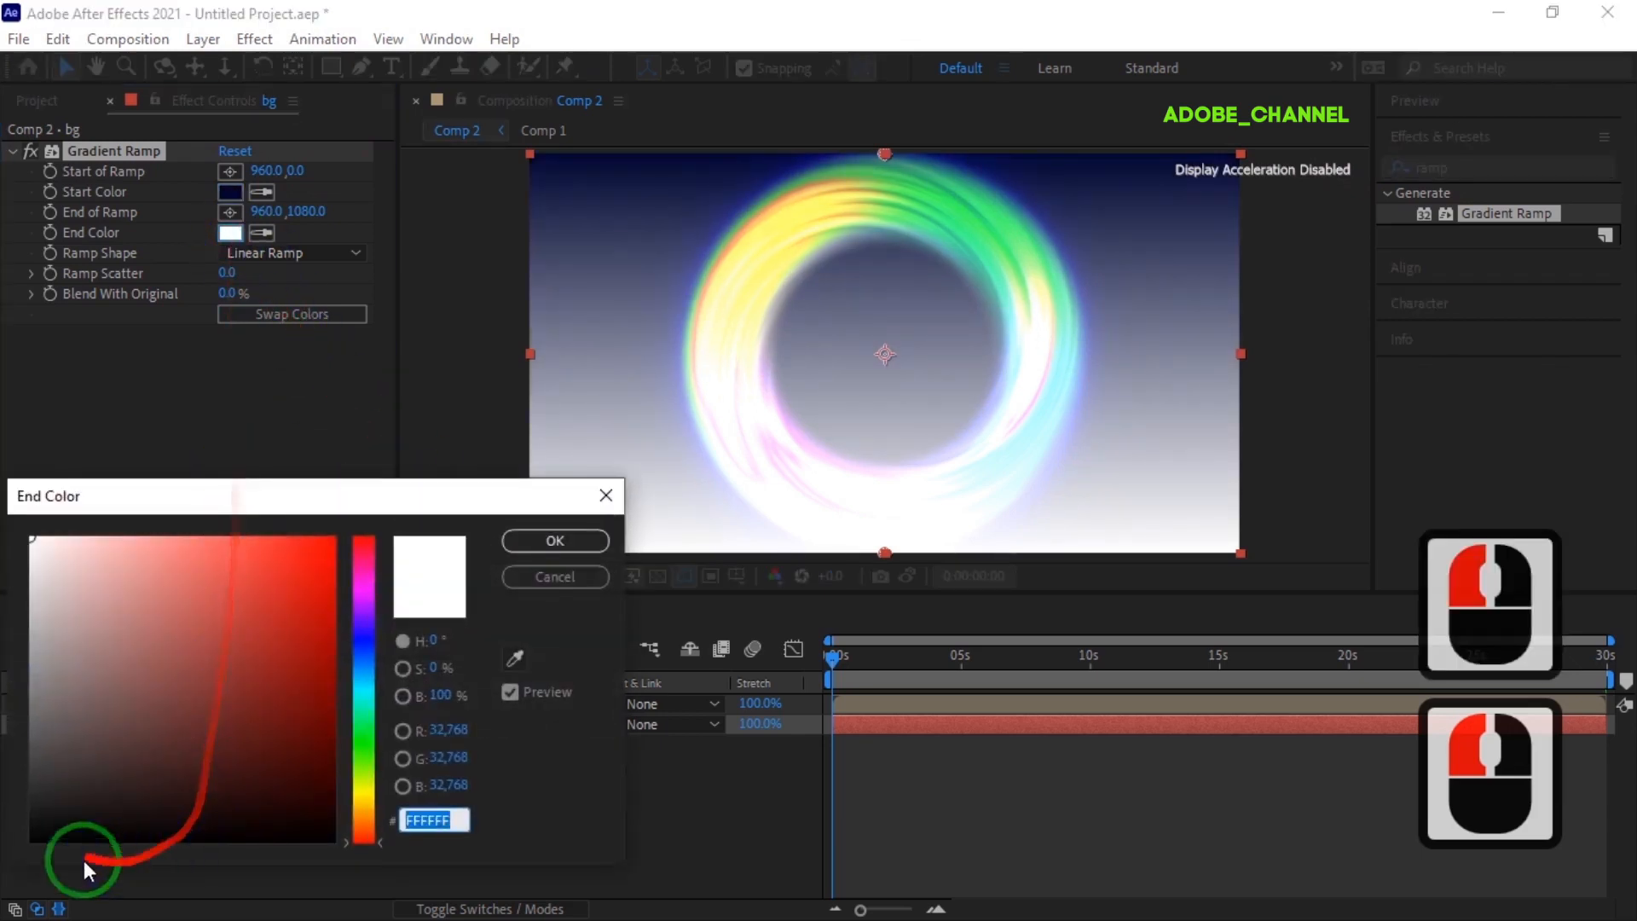
click(28, 840)
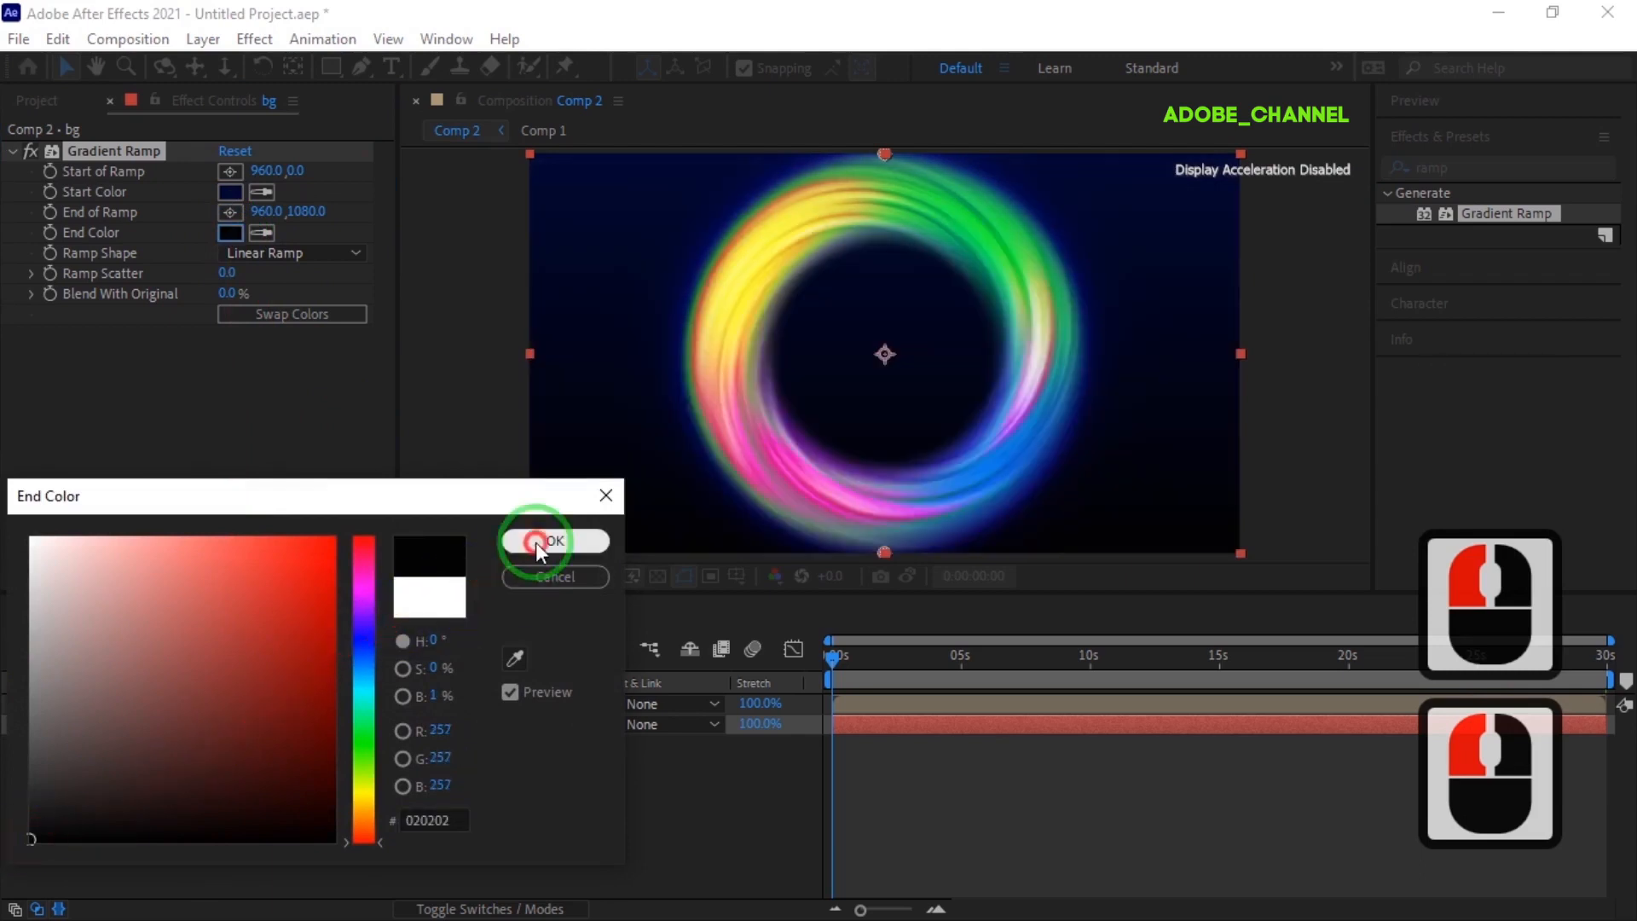
click(537, 541)
- Make the gradient a Radial Ramp that starts at 960, 540 and ends at 960, 2529
click(353, 253)
click(317, 309)
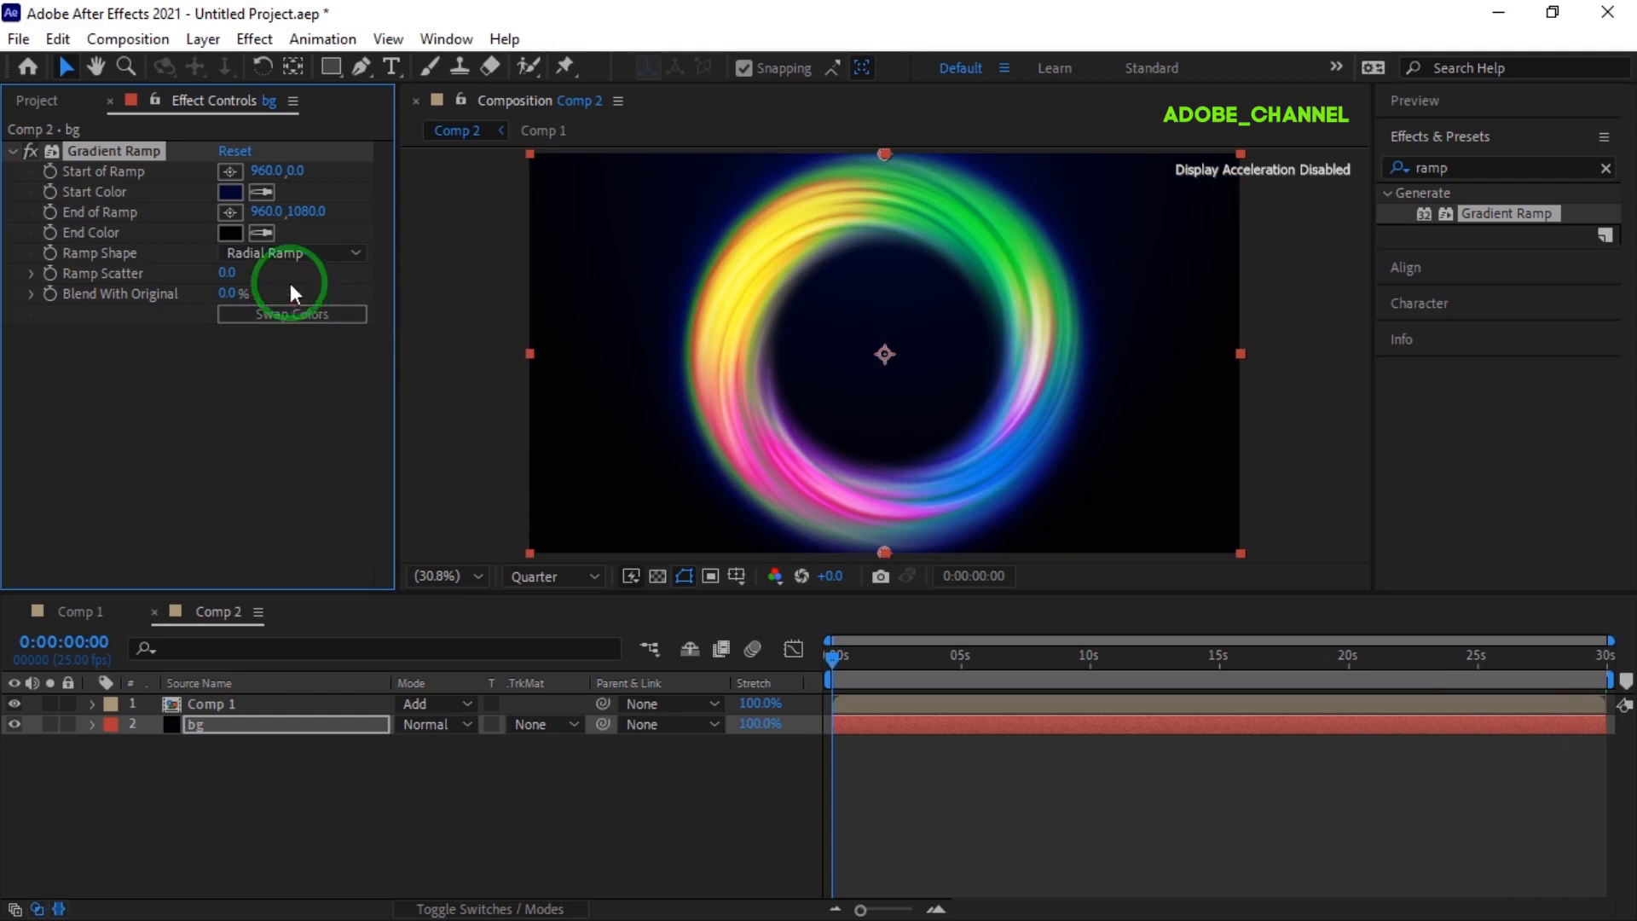
click(293, 169)
text(540)
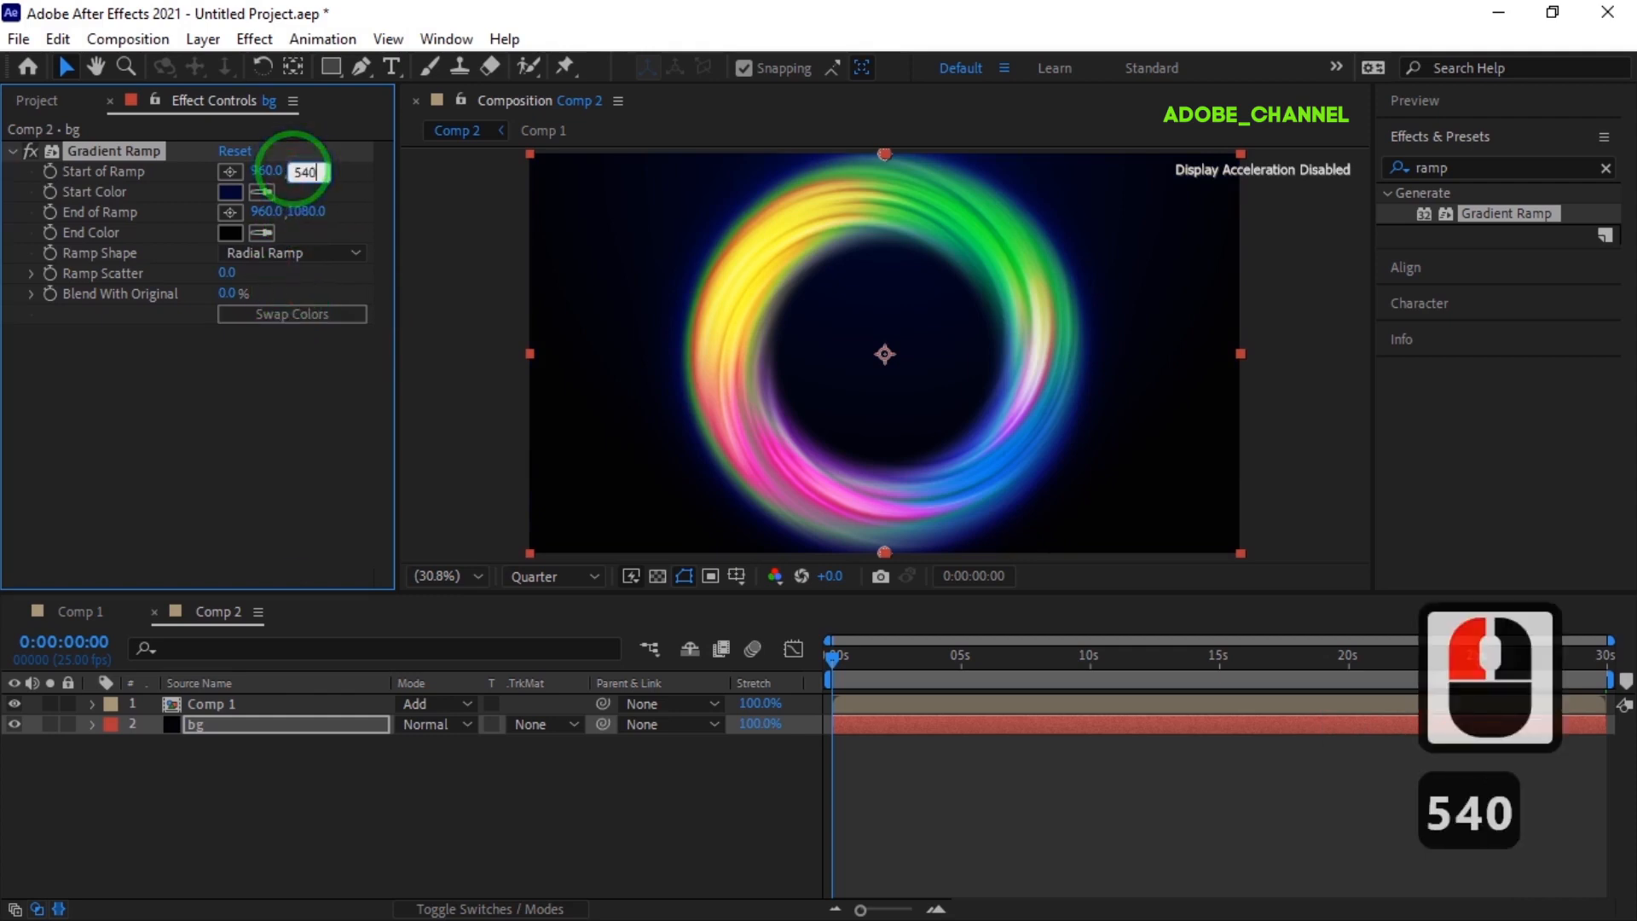
key(Return)
drag(290, 210, 621, 218)
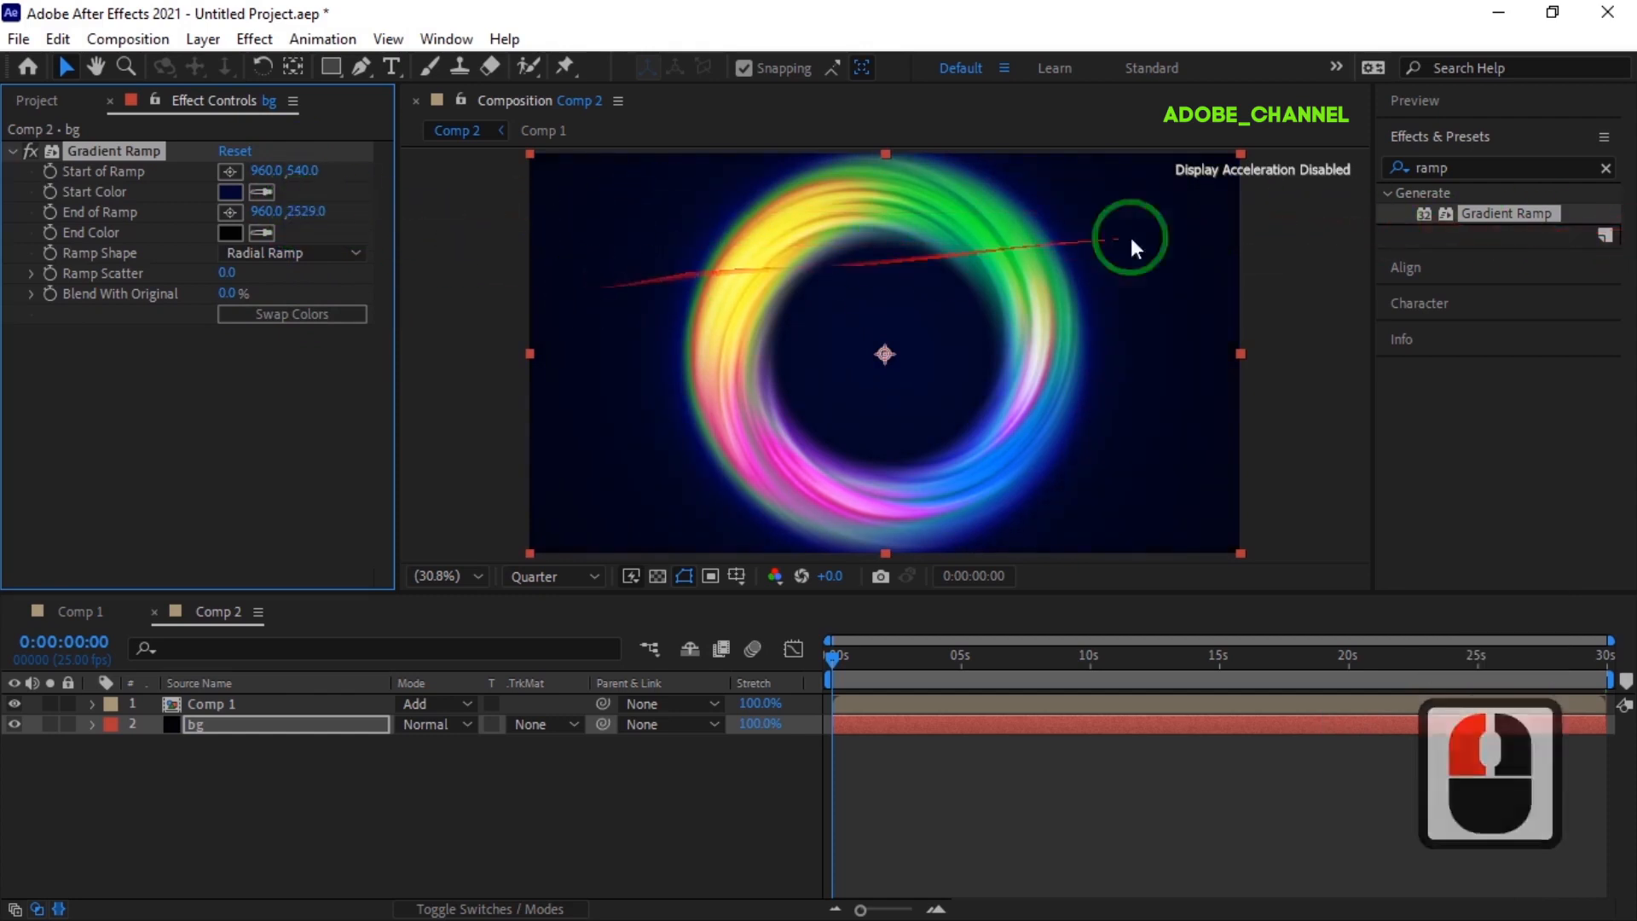
- Play a preview of Comp 2 to check the ring animation over the background, and stop it
click(1504, 105)
click(1494, 136)
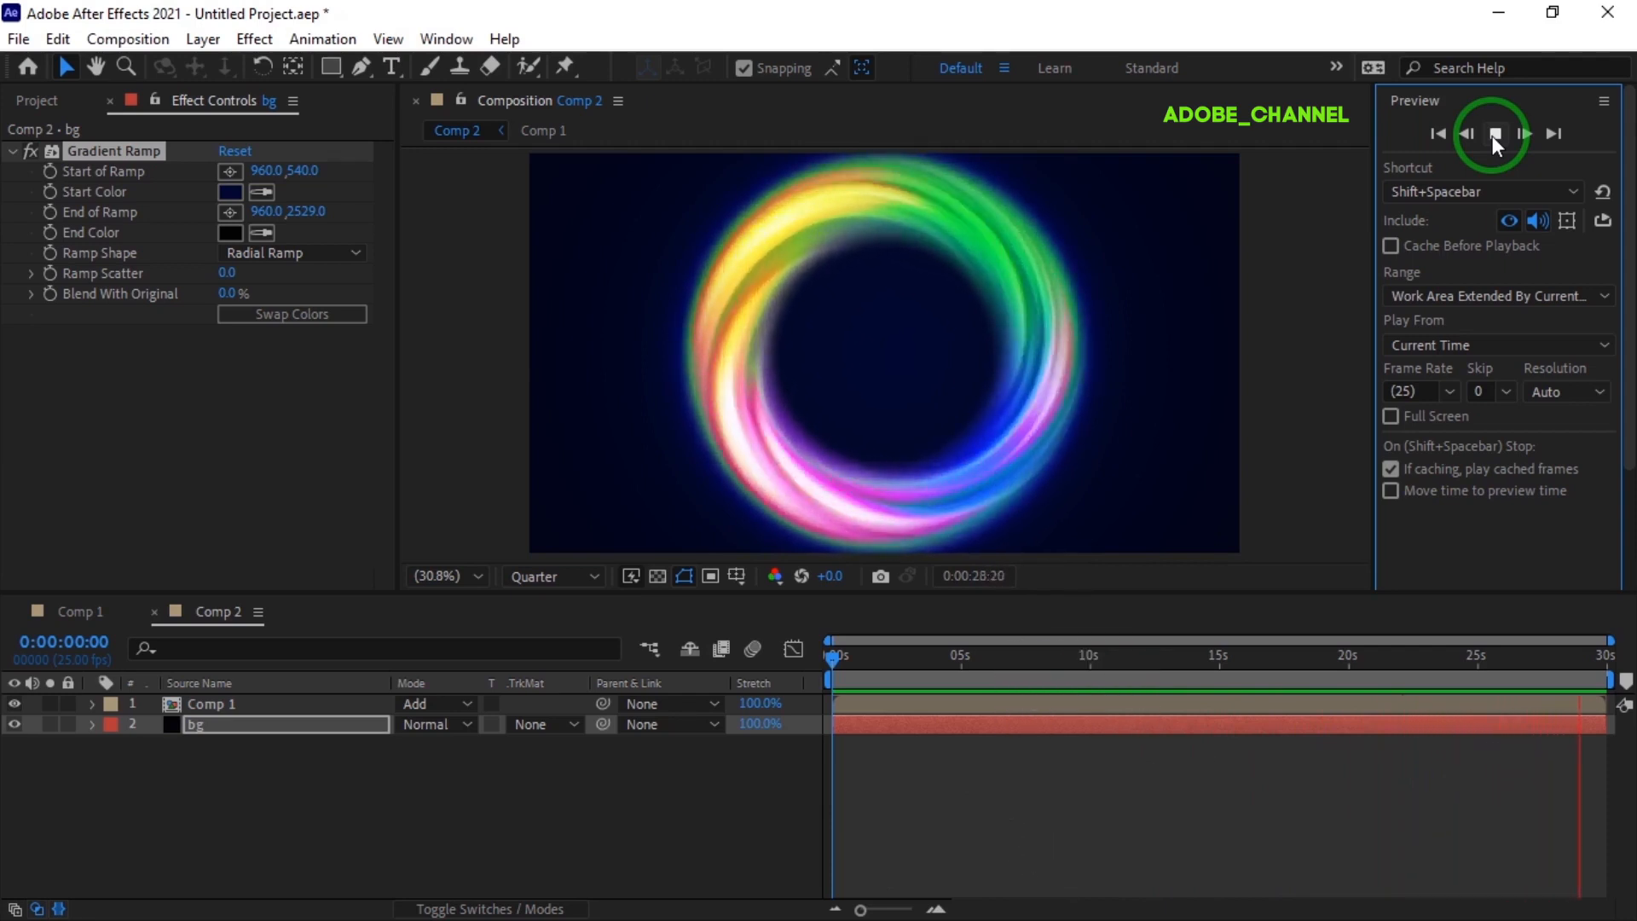
click(1495, 134)
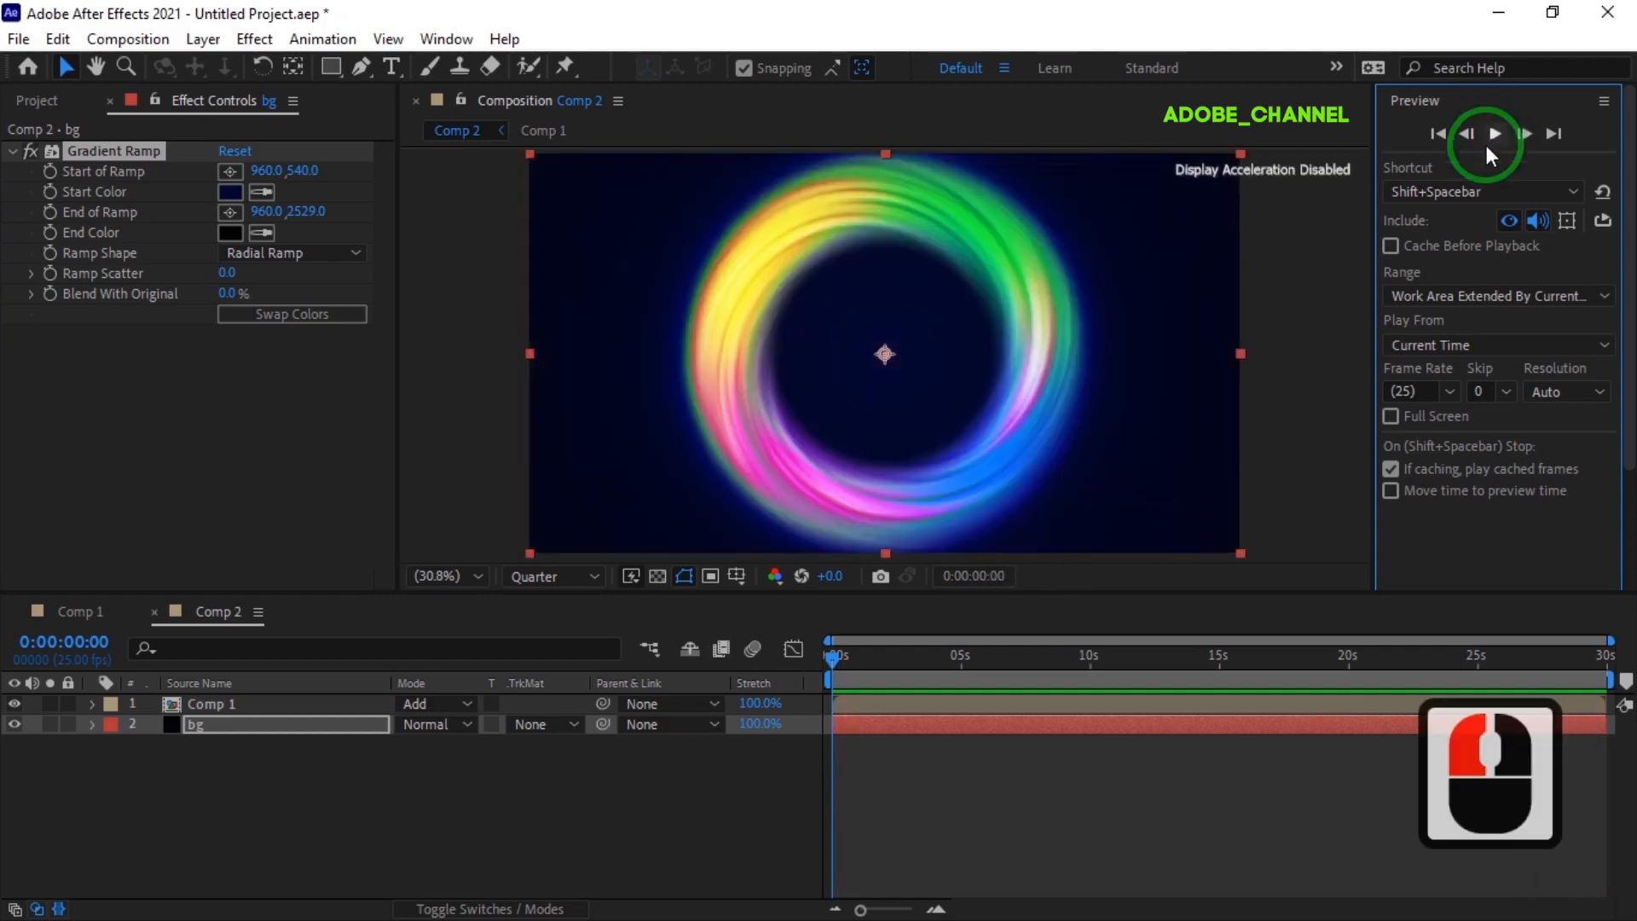